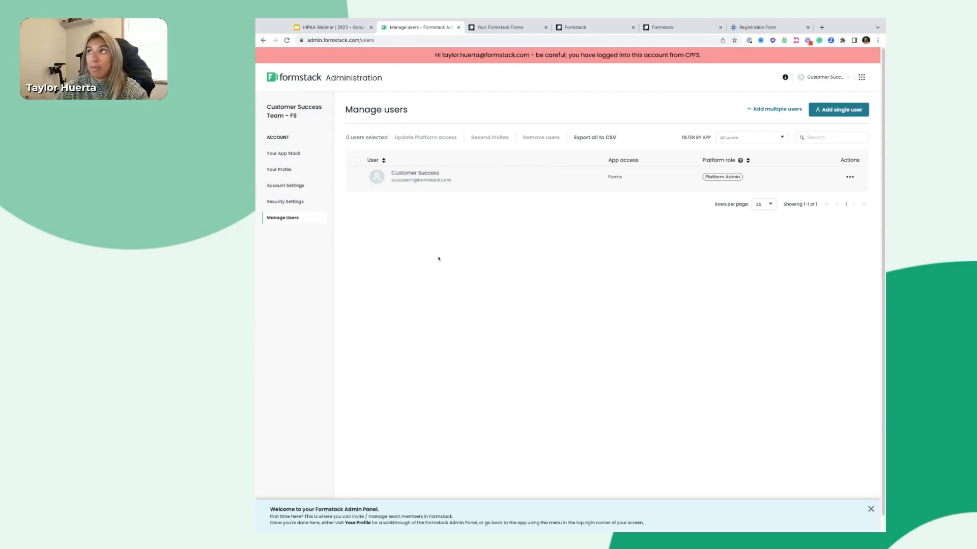
Begin adding a new single user with email, name and Forms access, then cancel it
left_click(308, 152)
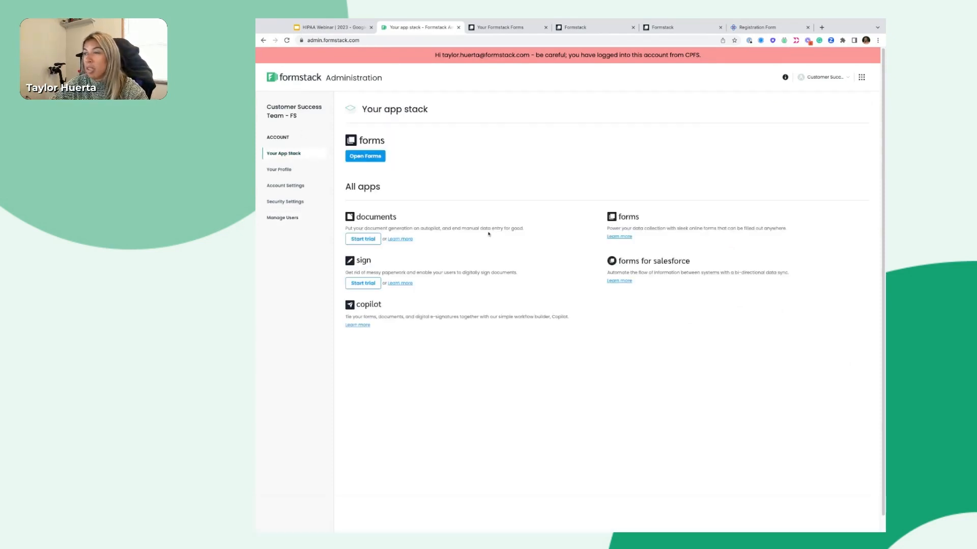
left_click(308, 219)
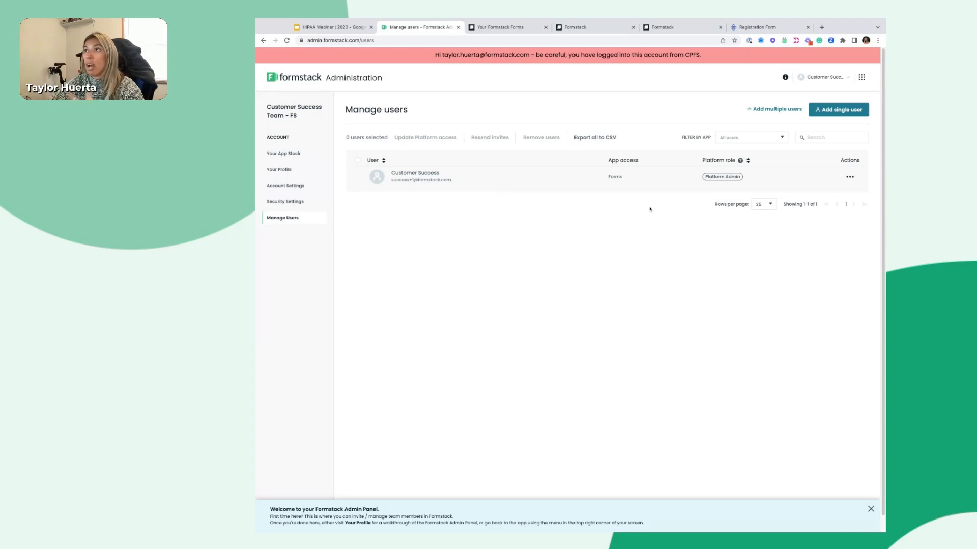
left_click(832, 111)
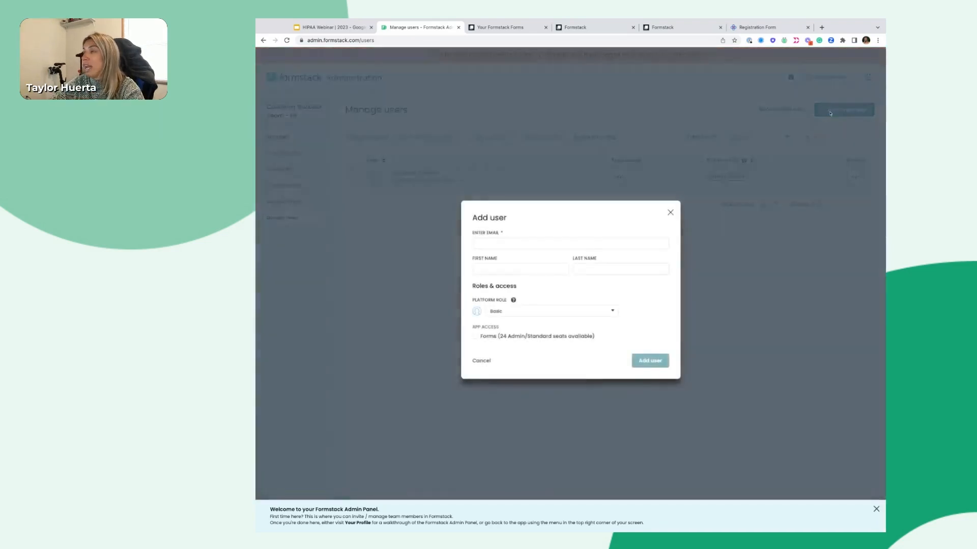
left_click(495, 247)
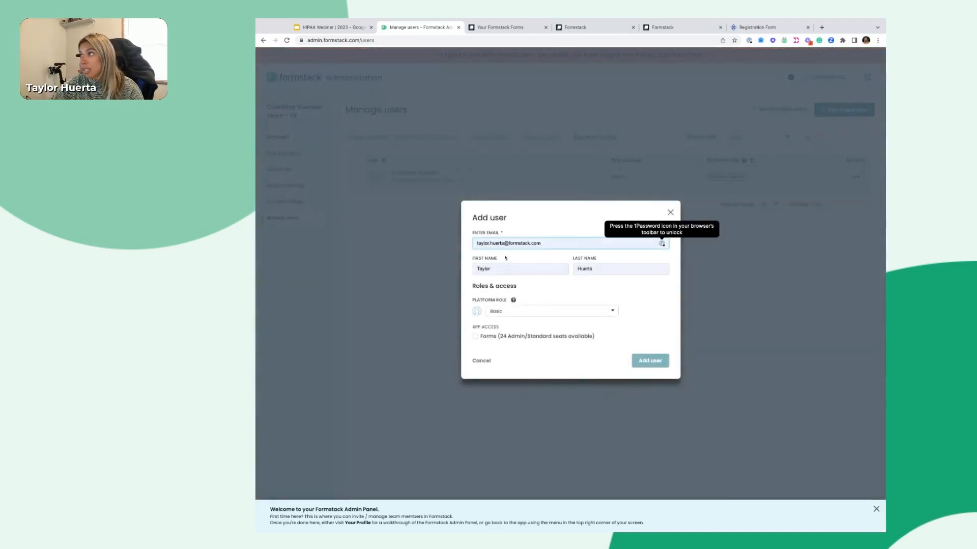
left_click(506, 258)
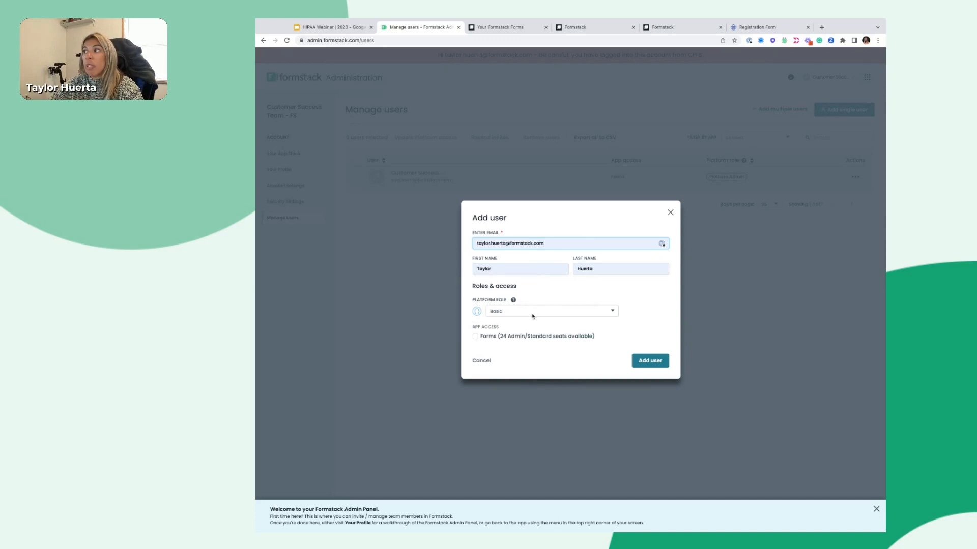
left_click(492, 313)
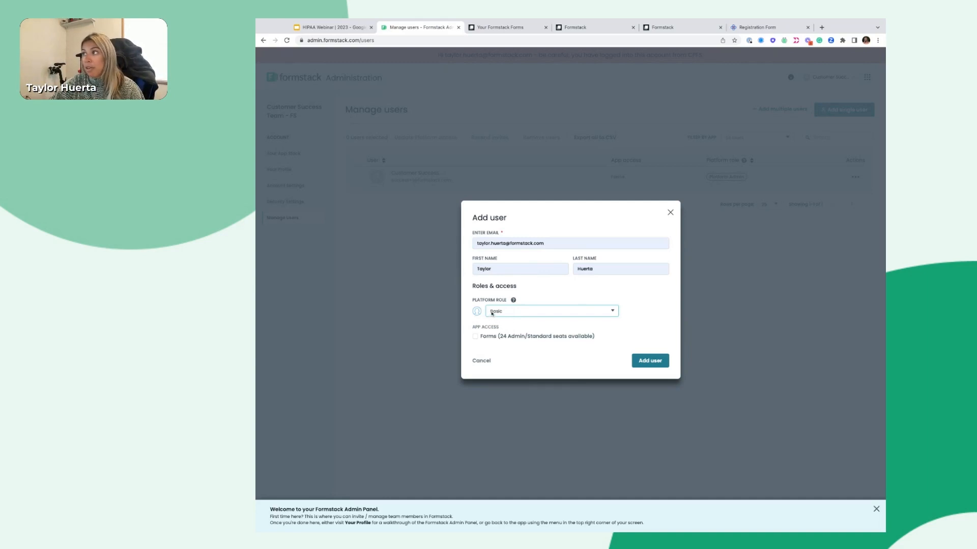
left_click(475, 336)
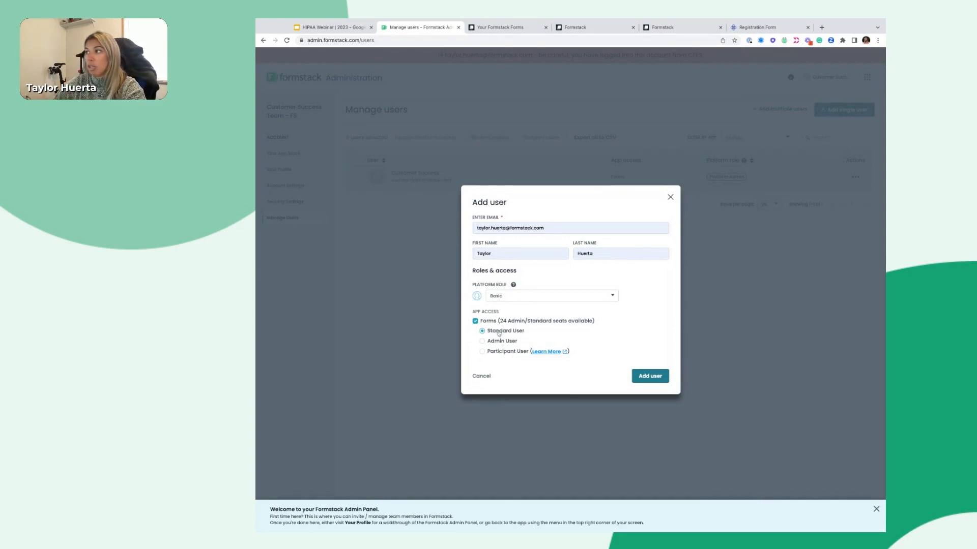
left_click(670, 197)
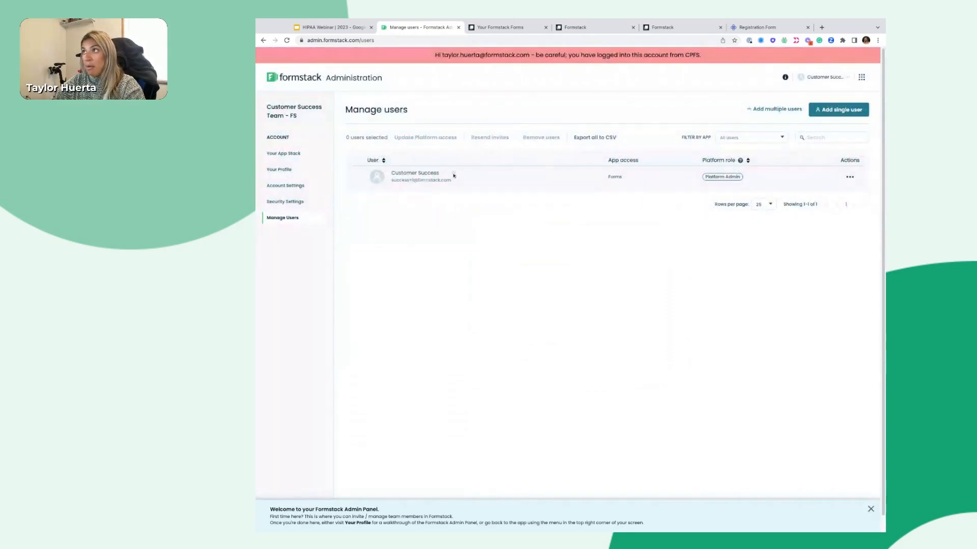
Edit the existing user's profile: Standard Forms role, with Can create themes unticked
left_click(849, 177)
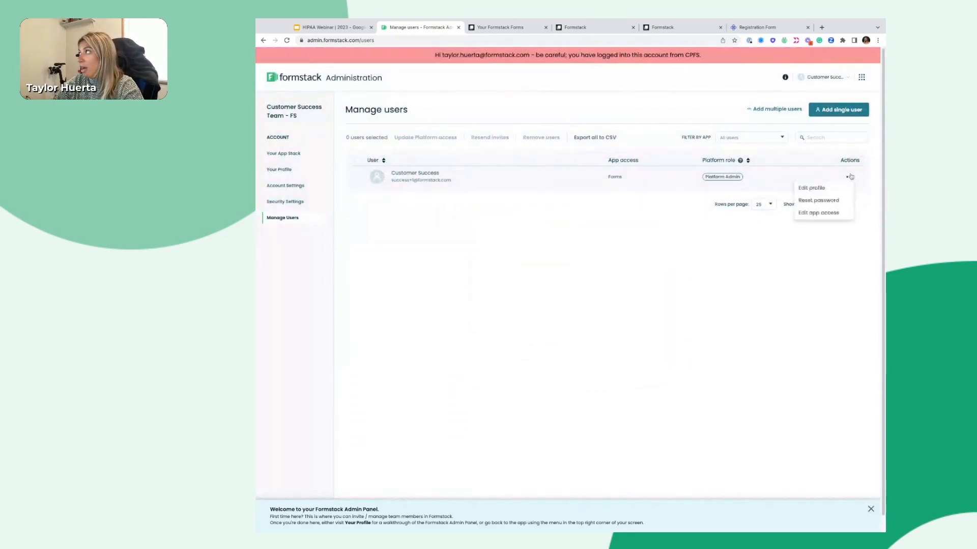
left_click(823, 188)
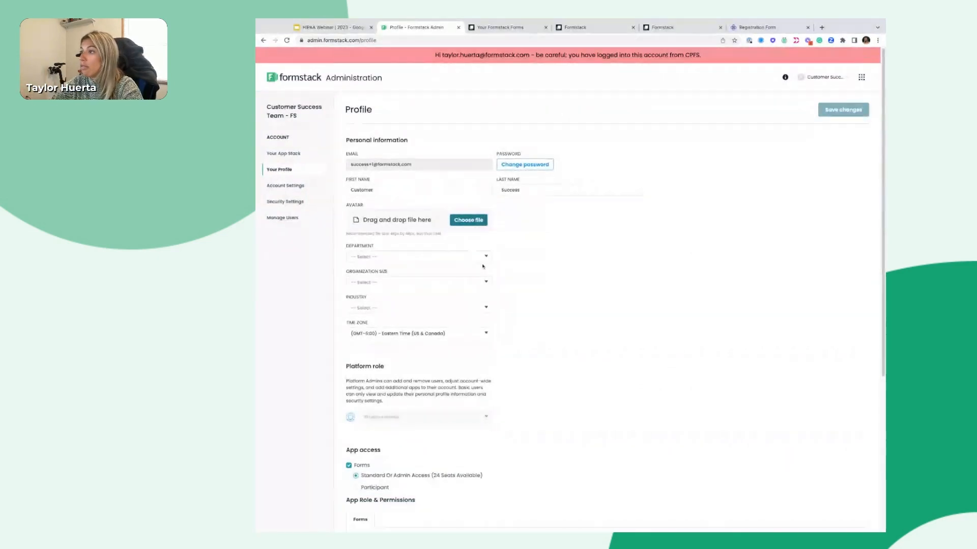
scroll(467, 258, "down", 4)
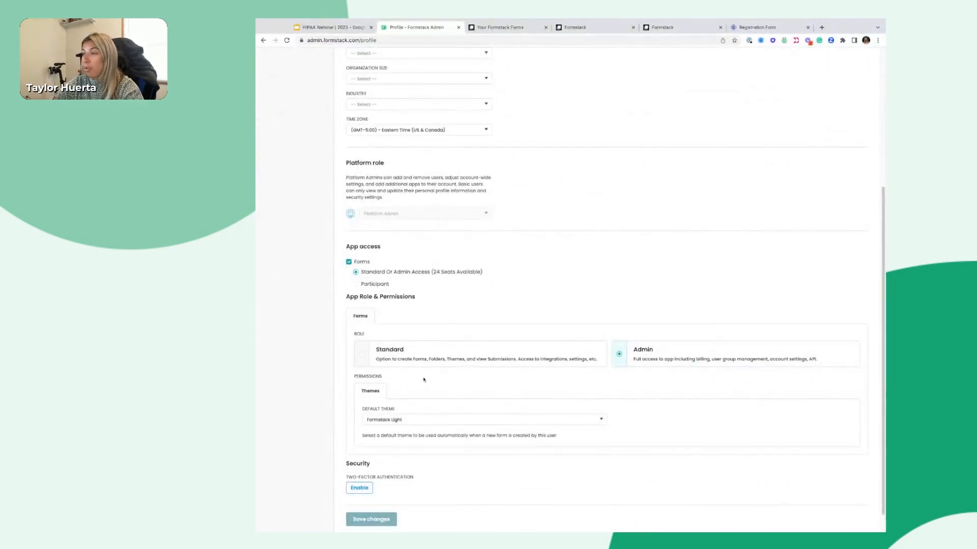
left_click(409, 352)
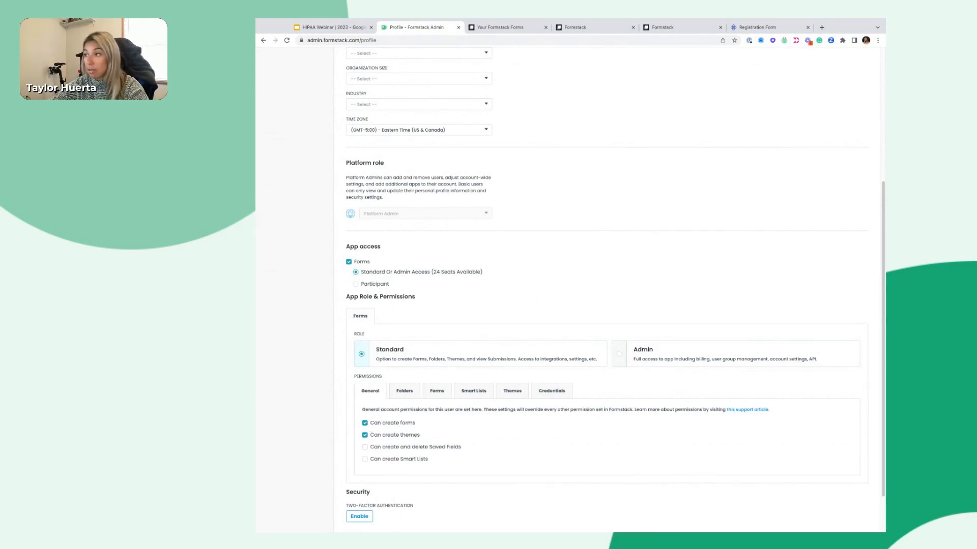
left_click(380, 436)
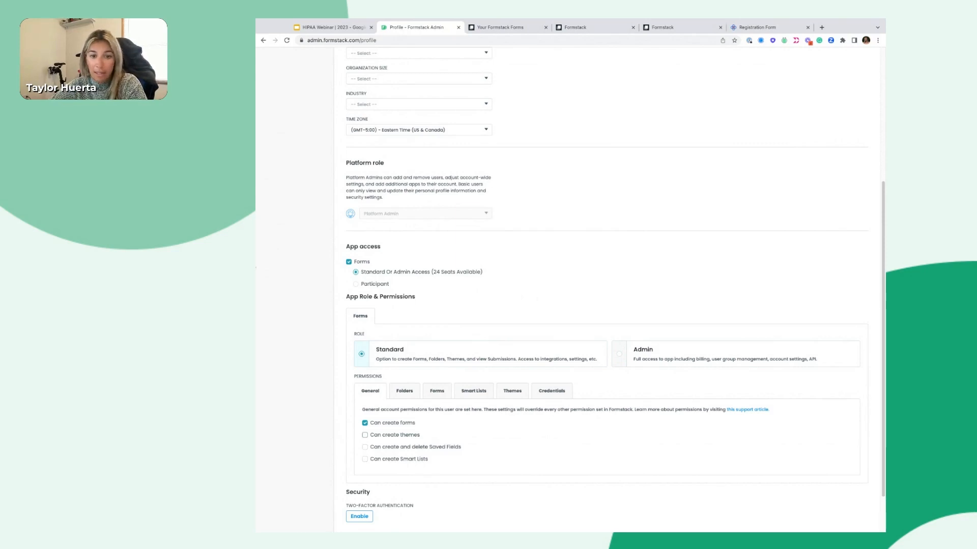
Make the user Folder Admin of the Webinar 2023 folder
left_click(405, 391)
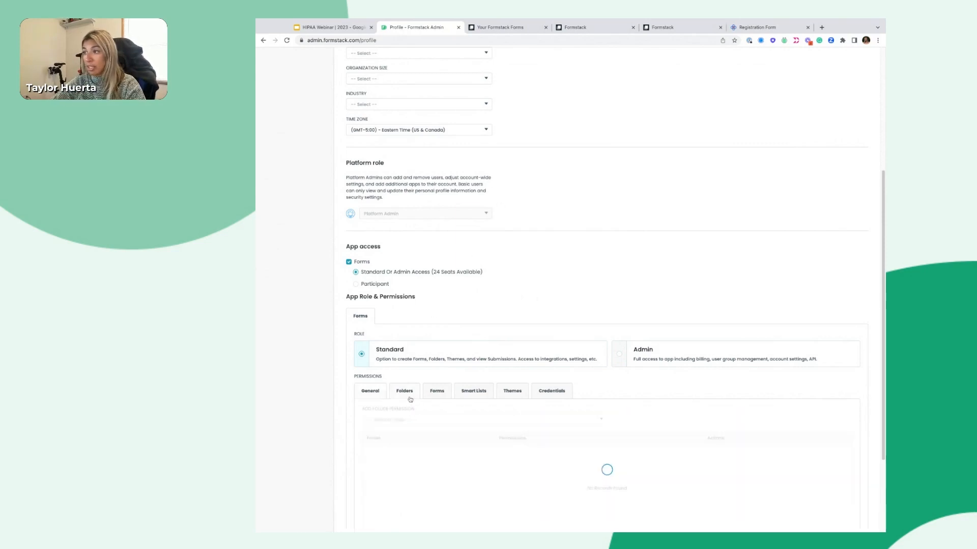
scroll(405, 445, "down", 2)
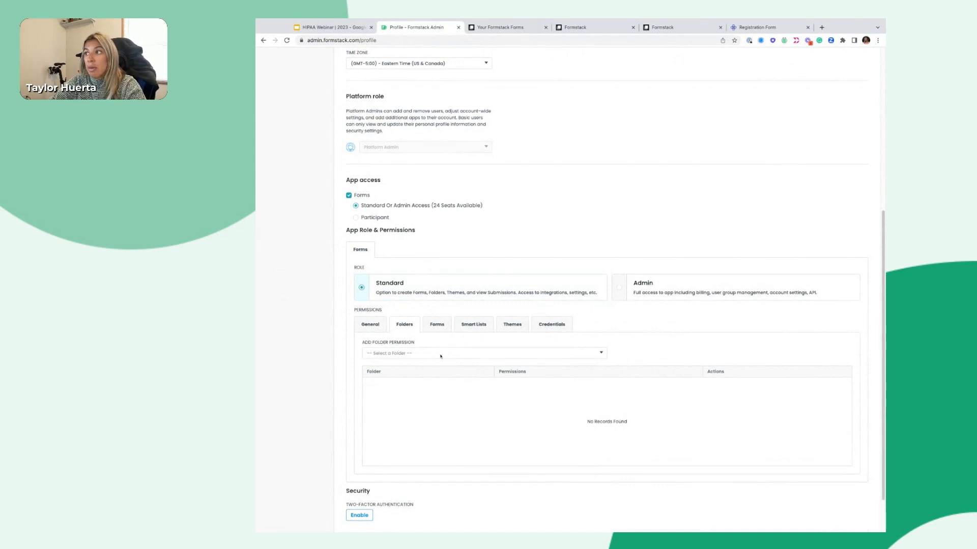
left_click(441, 356)
left_click(400, 367)
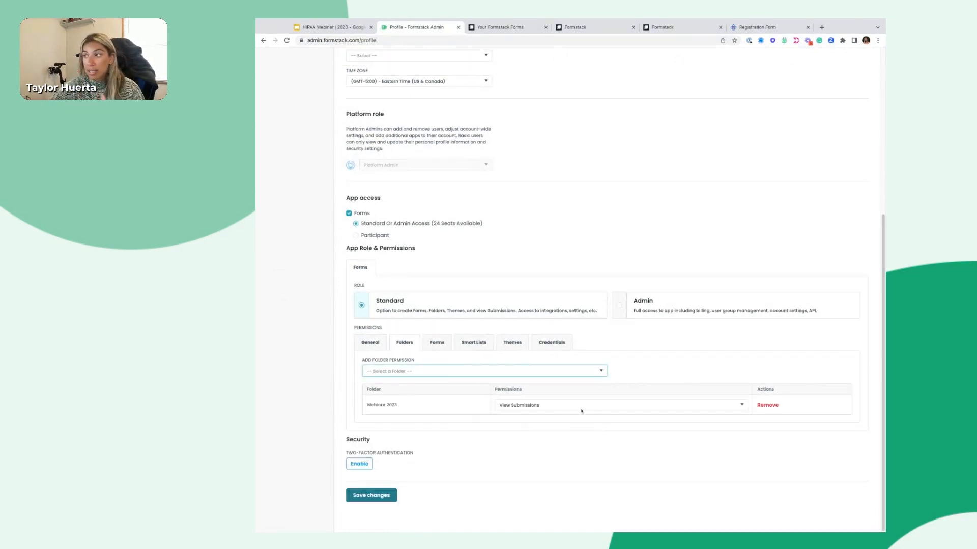
left_click(581, 407)
left_click(581, 410)
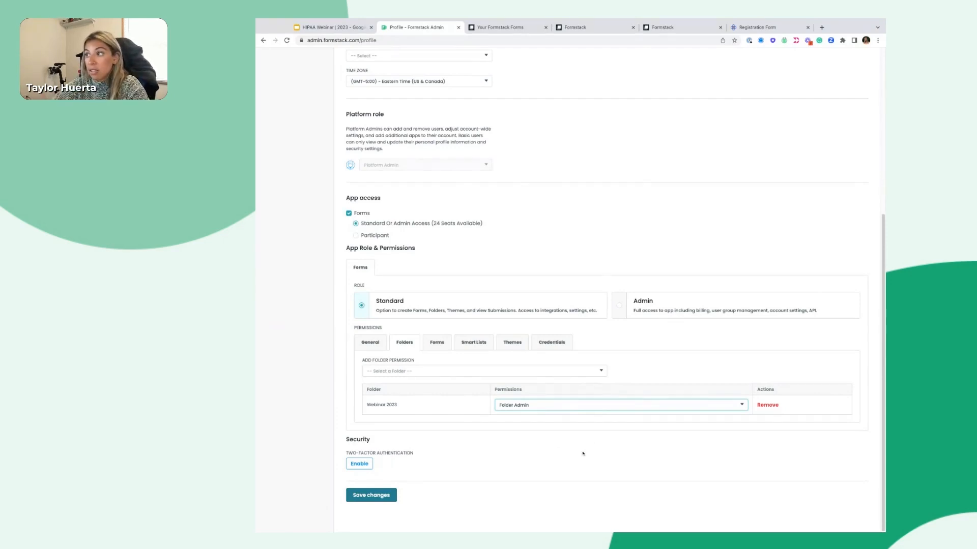
Grant the user View Submissions permission on the test form
left_click(430, 347)
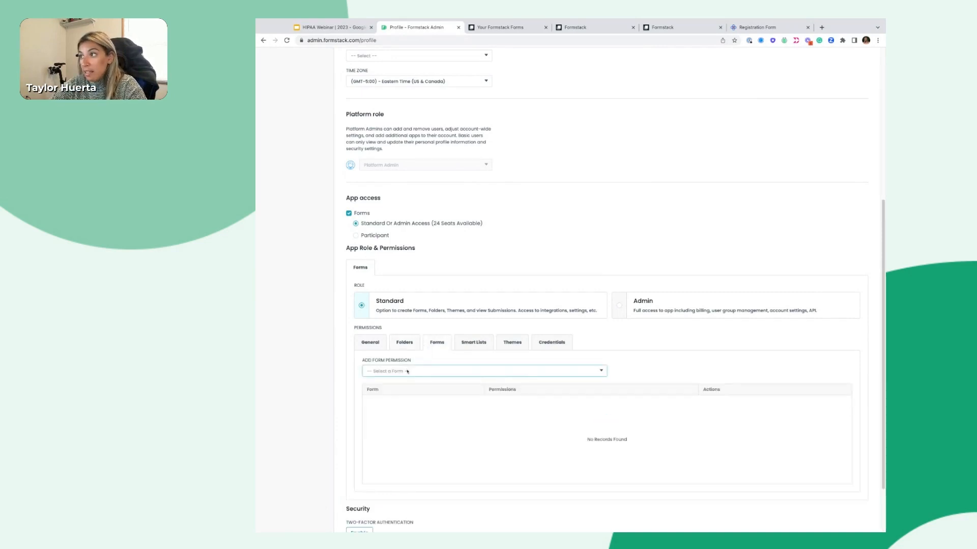
left_click(407, 371)
left_click(409, 403)
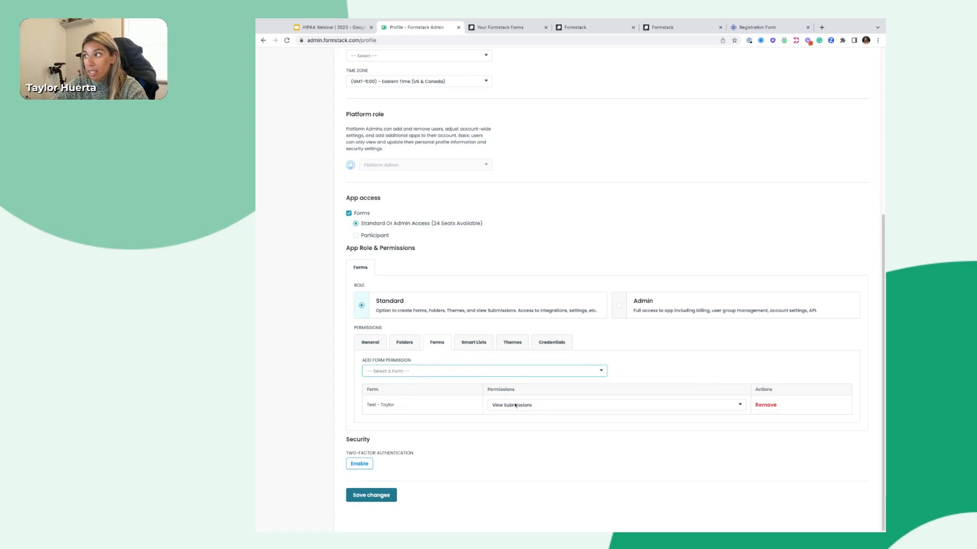
left_click(541, 406)
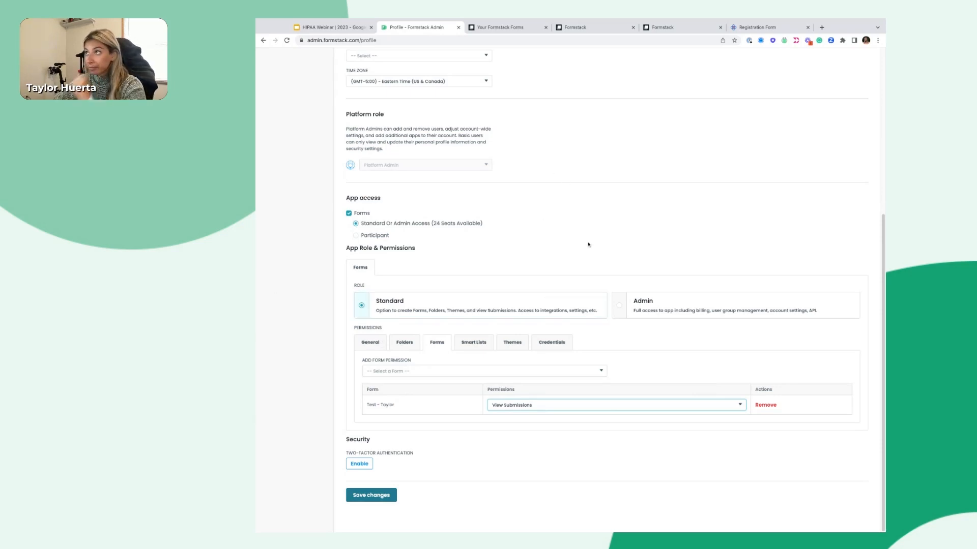
scroll(588, 245, "up", 5)
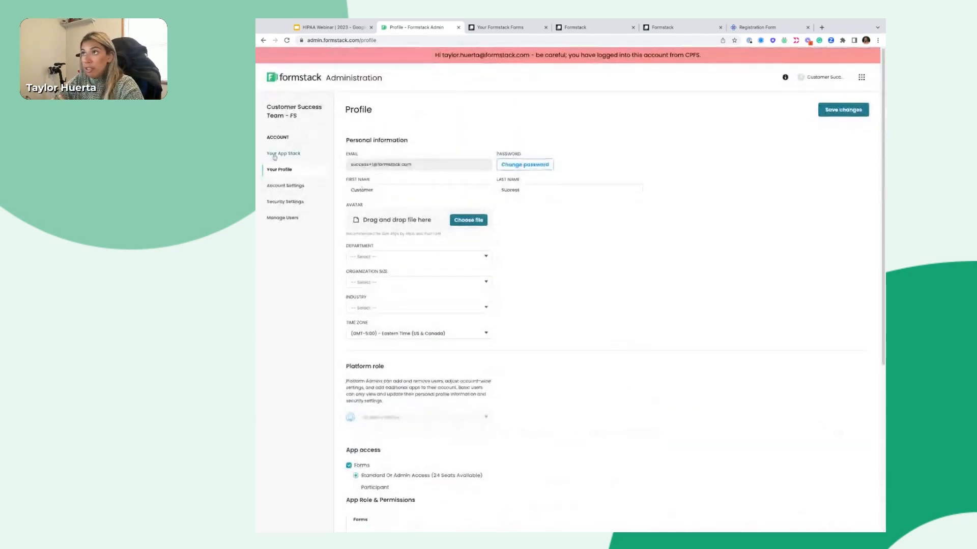
Discard the unsaved profile changes and switch to the Forms app from the apps menu
left_click(283, 153)
left_click(570, 314)
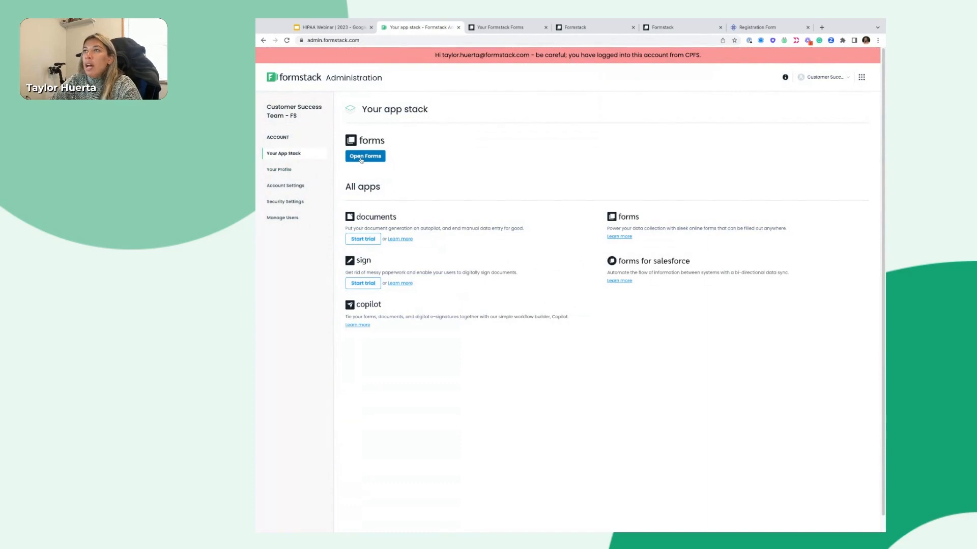
left_click(861, 77)
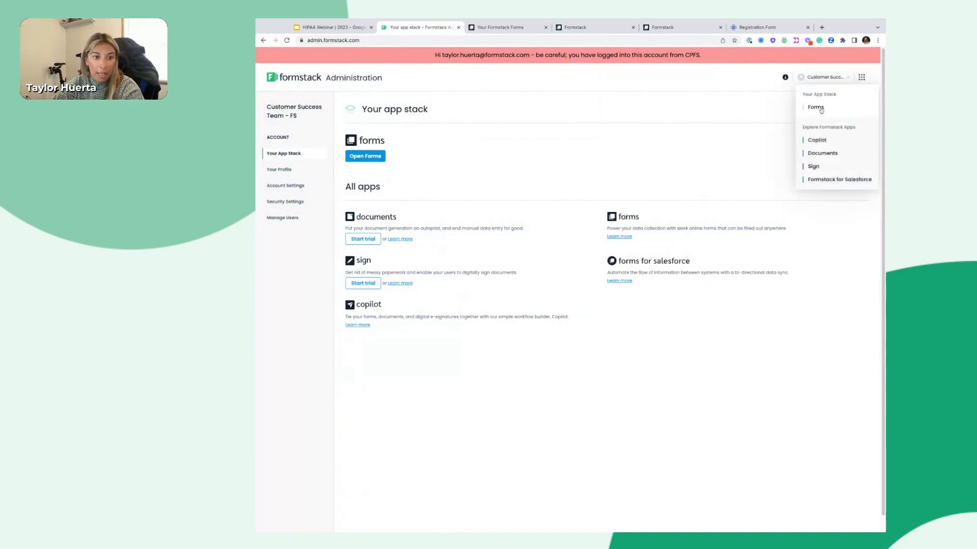
left_click(365, 157)
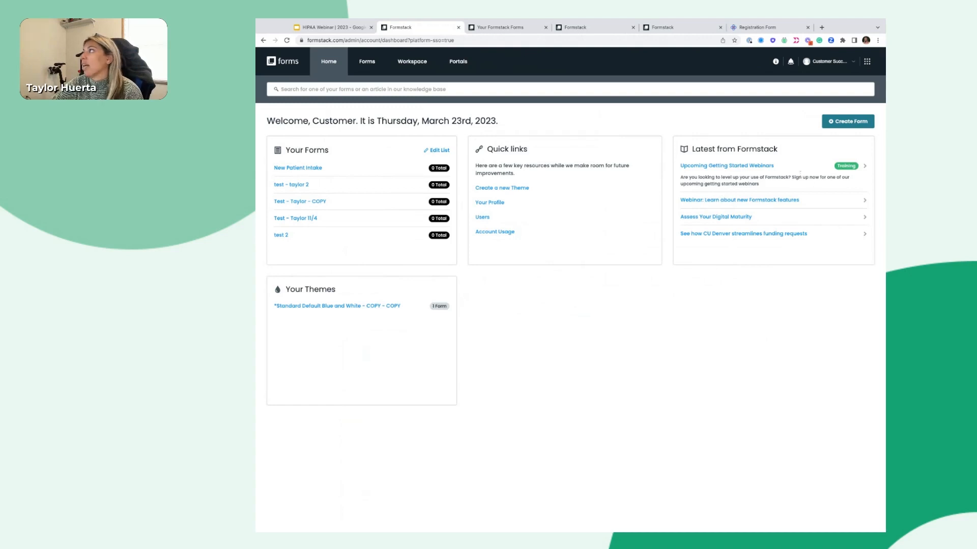
Create a new forms folder named 'Test'
left_click(362, 62)
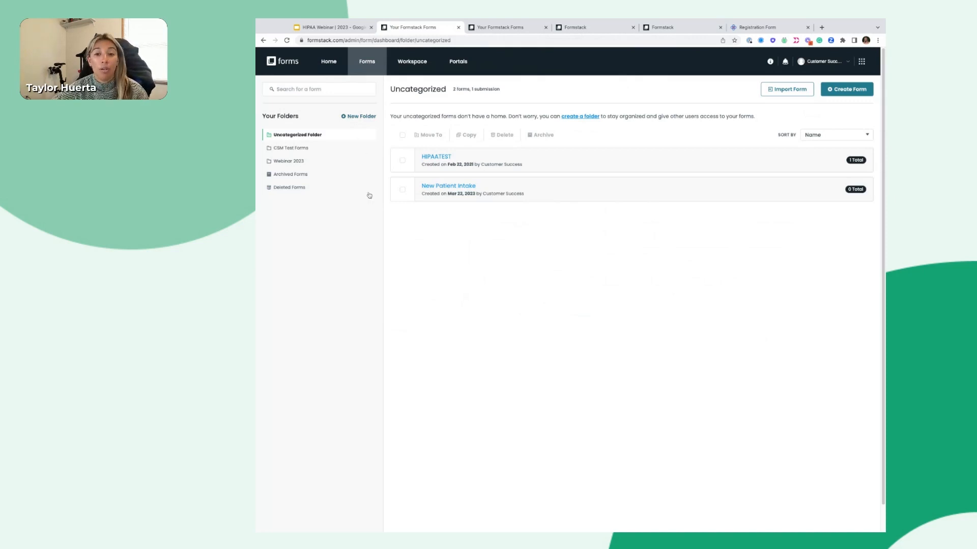
left_click(361, 118)
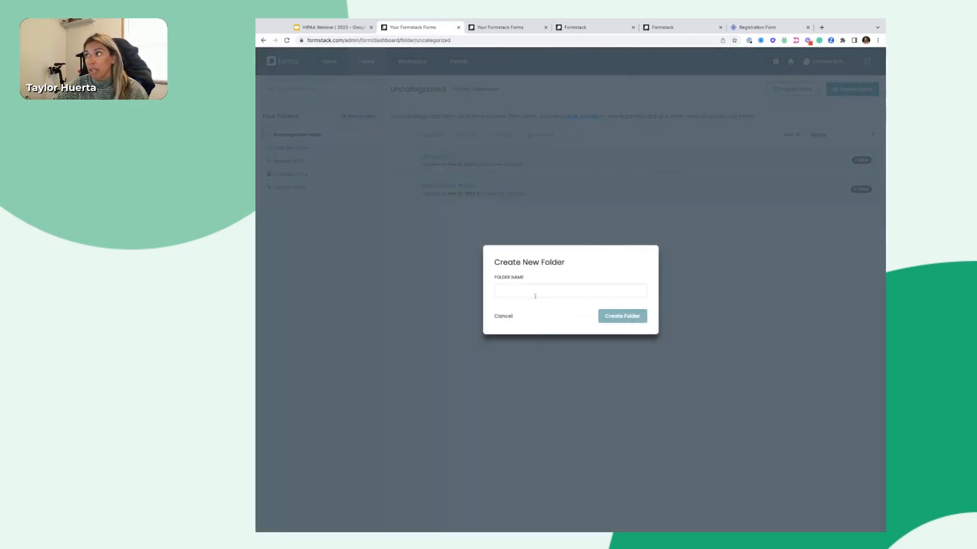
left_click(535, 296)
type("Test")
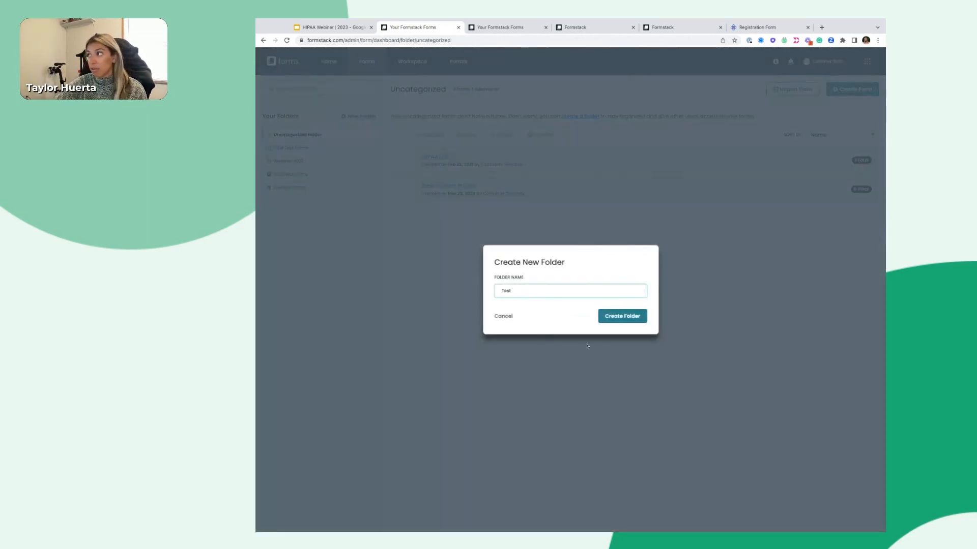
left_click(619, 317)
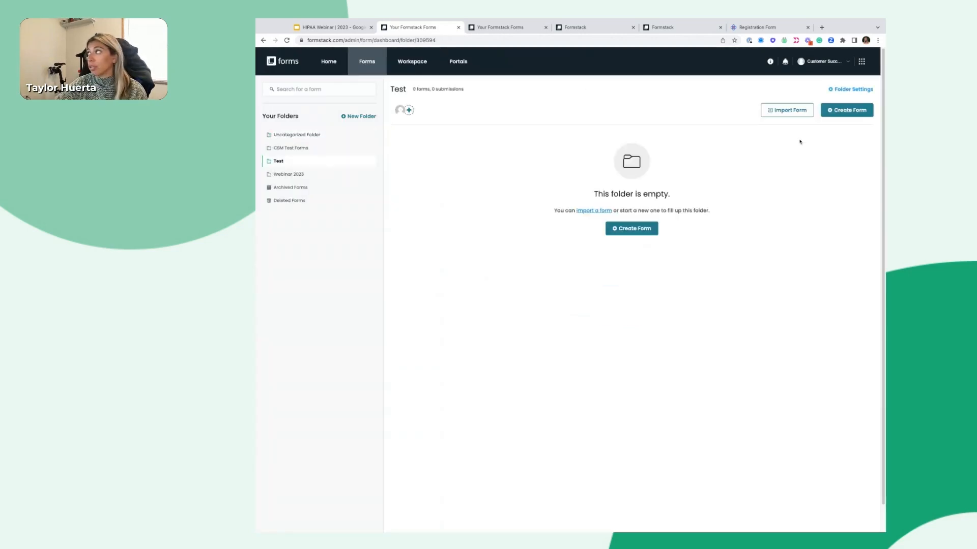
Open the Uncategorized folder under CSM Test Forms
left_click(848, 90)
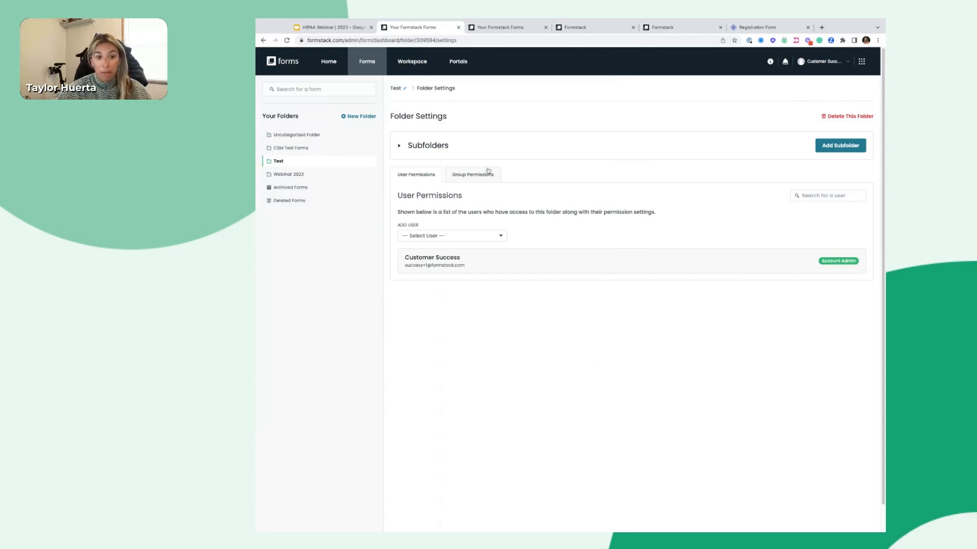
left_click(345, 150)
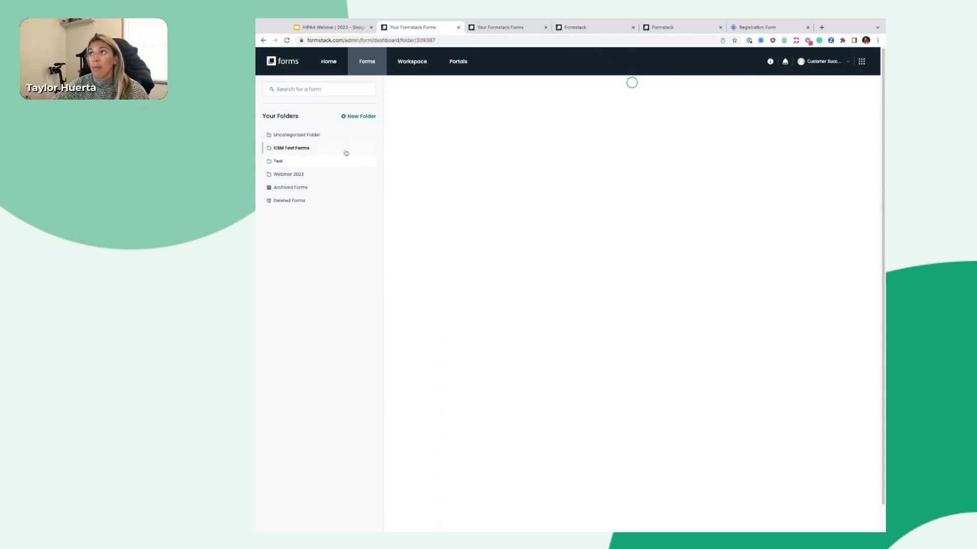
left_click(347, 138)
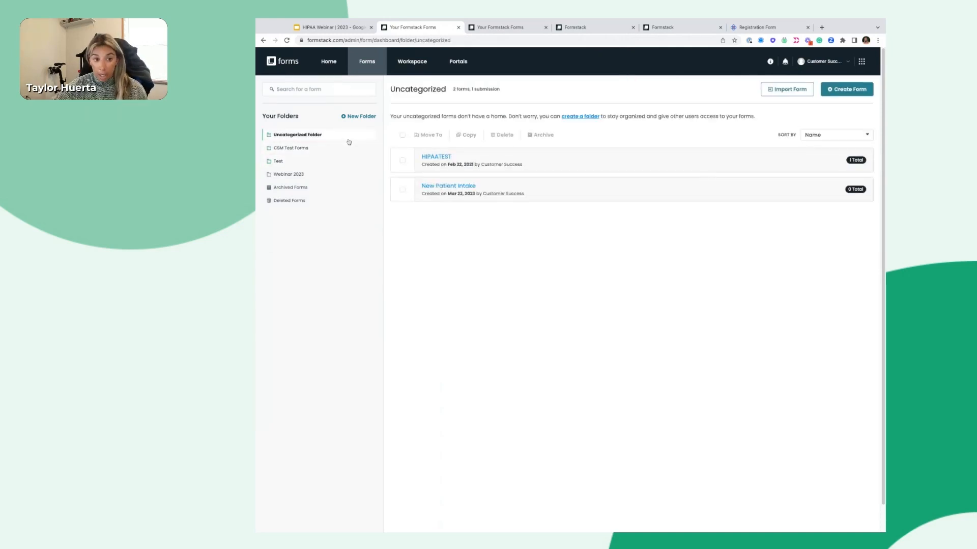
Open New Patient Intake from the Uncategorized folder list into the form builder
mouse_move(623, 185)
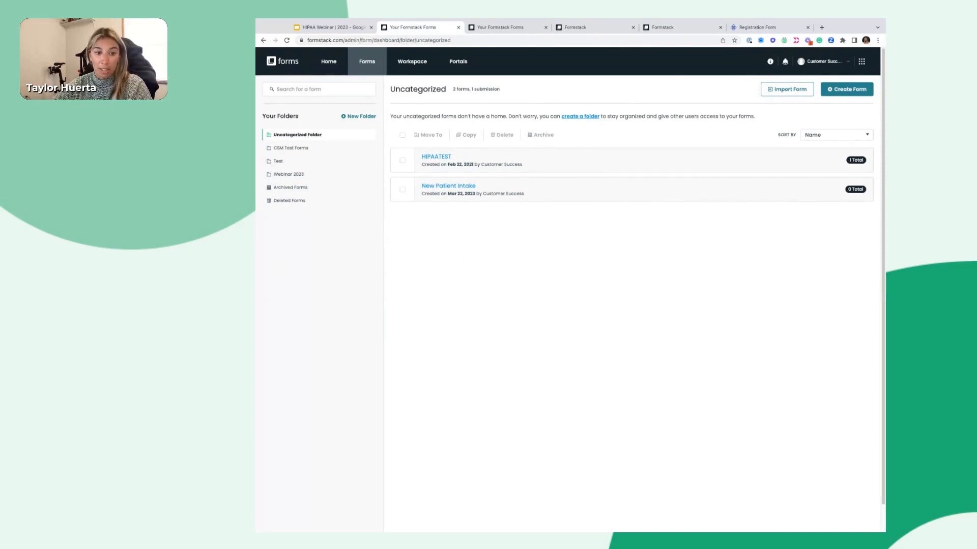
mouse_move(484, 192)
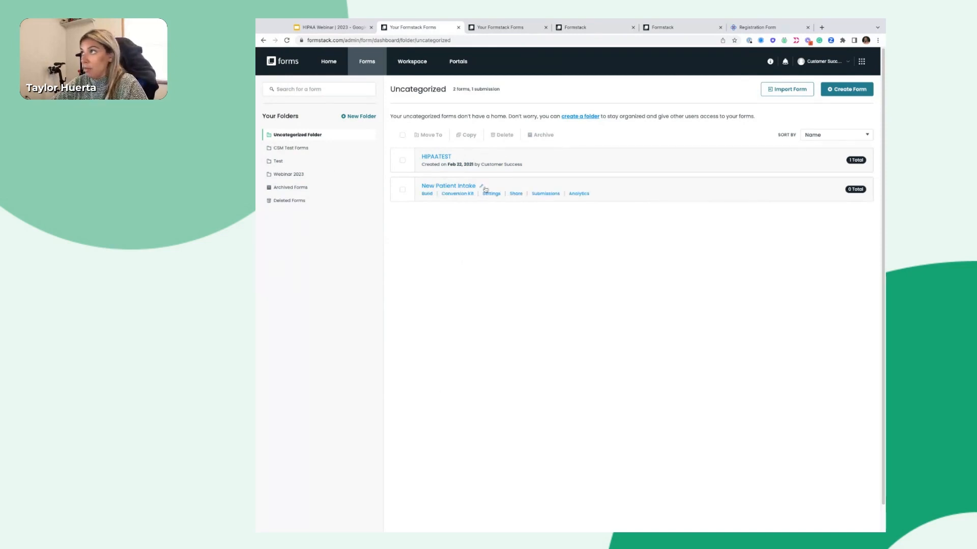
left_click(443, 188)
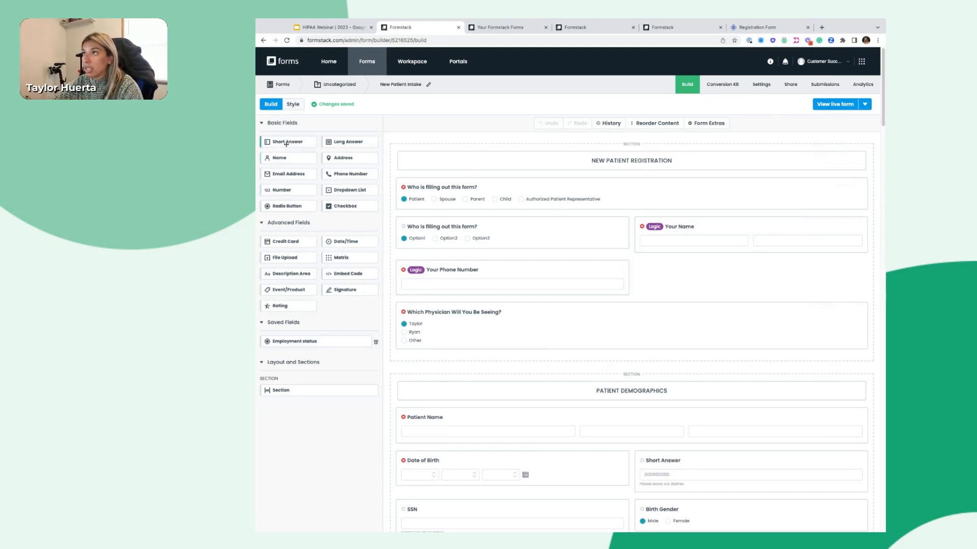
Add a Short Answer beside Your Phone Number and relabel the radio field 'Who is filling out this form?'
left_click_drag(286, 145, 631, 268)
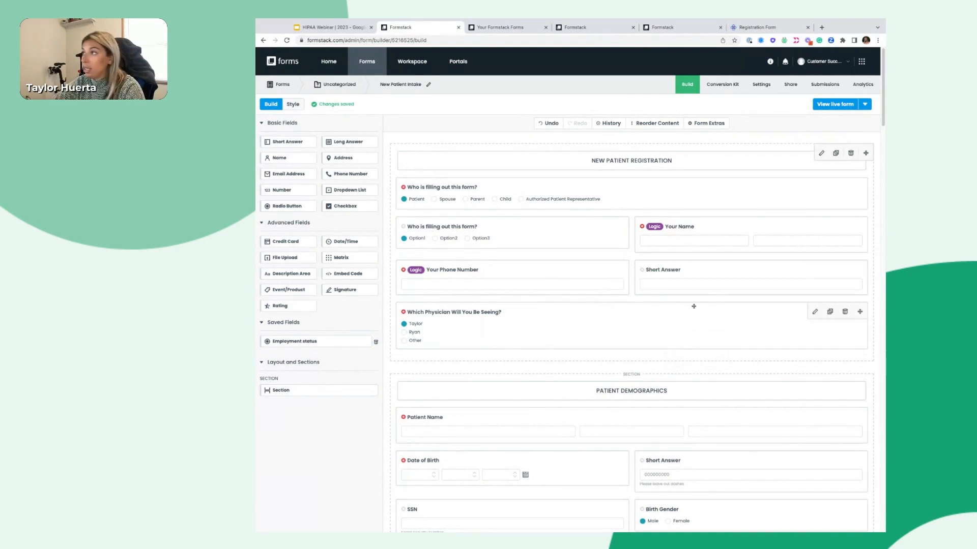
left_click(473, 225)
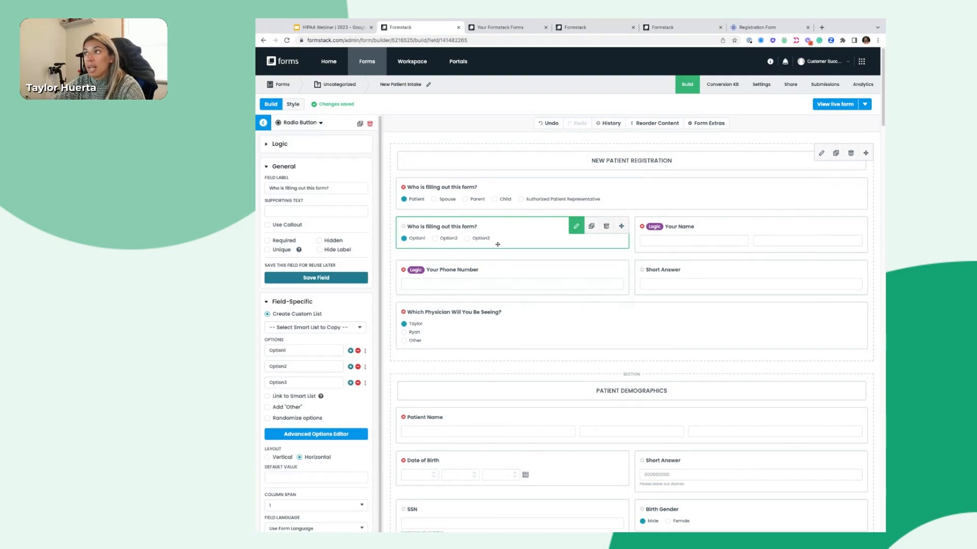
triple_click(332, 187)
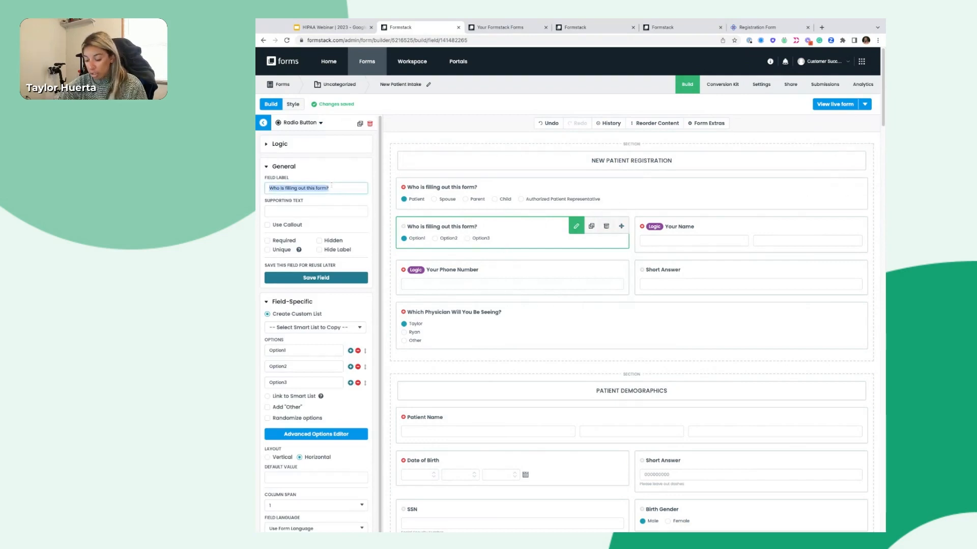
key("BackSpace")
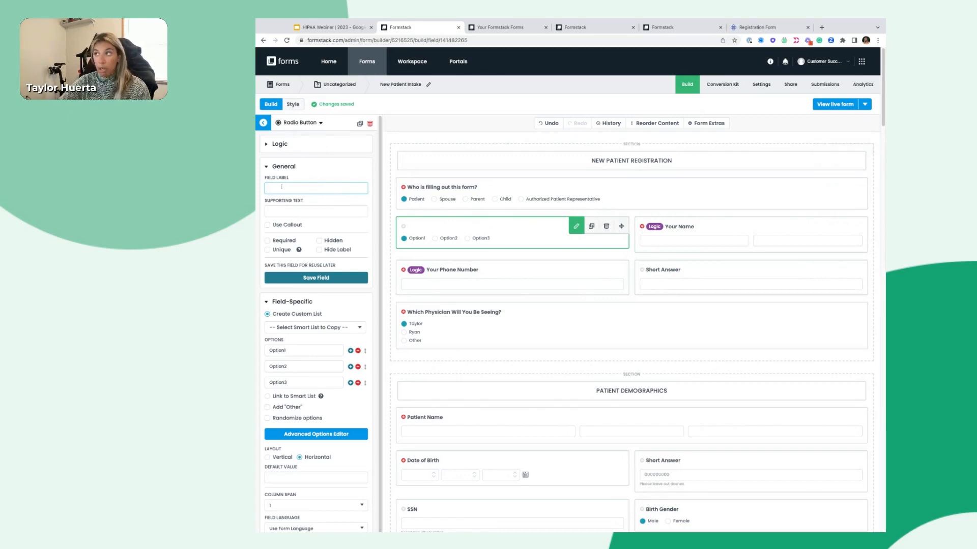
type("W")
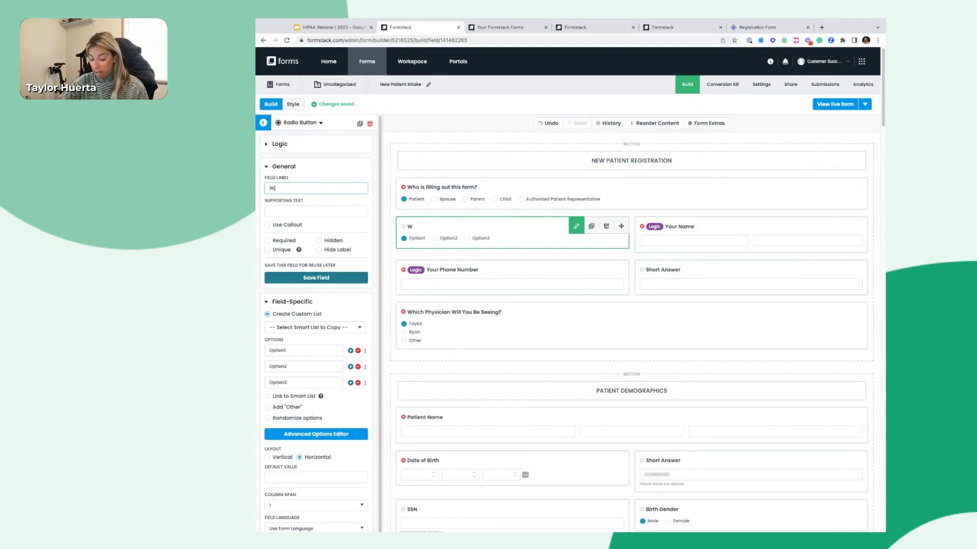
type("ho is f")
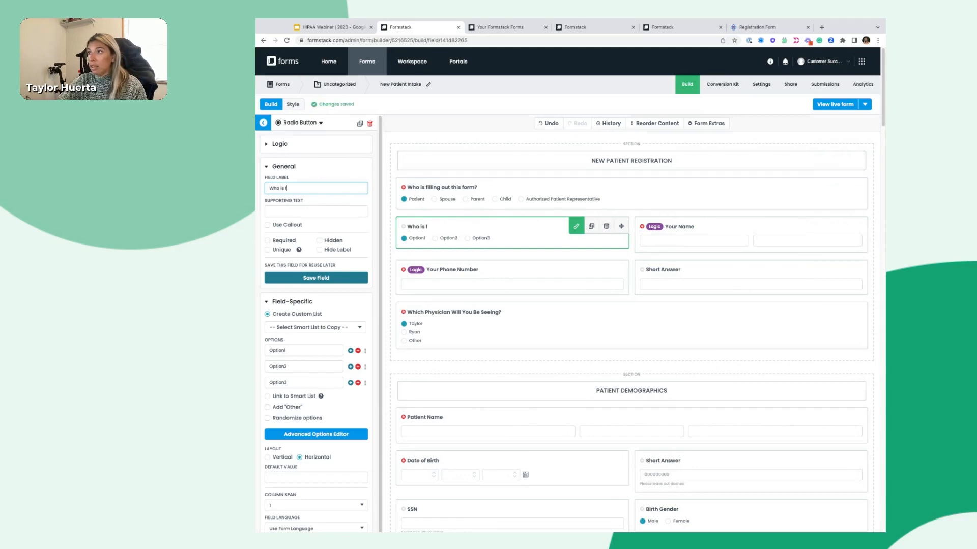
type("illing out this form?")
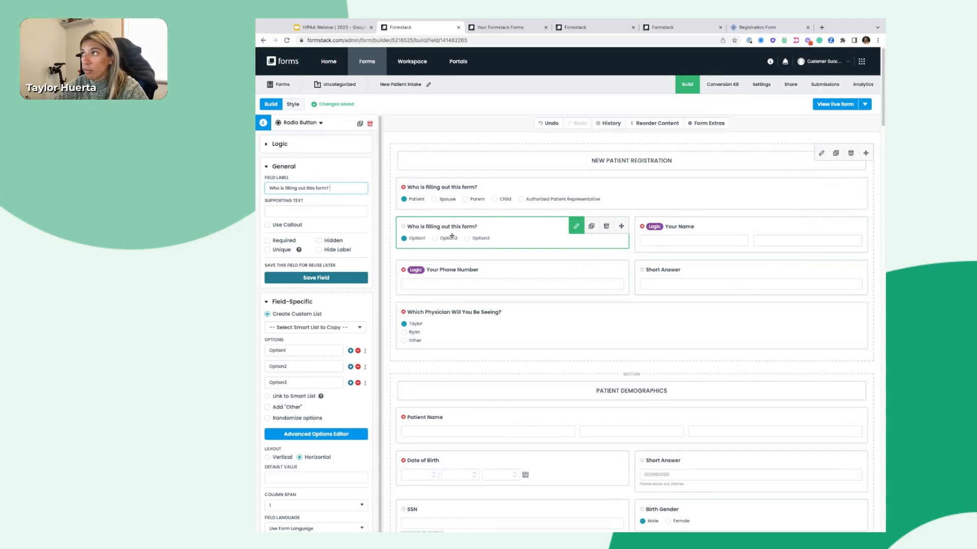
left_click(435, 268)
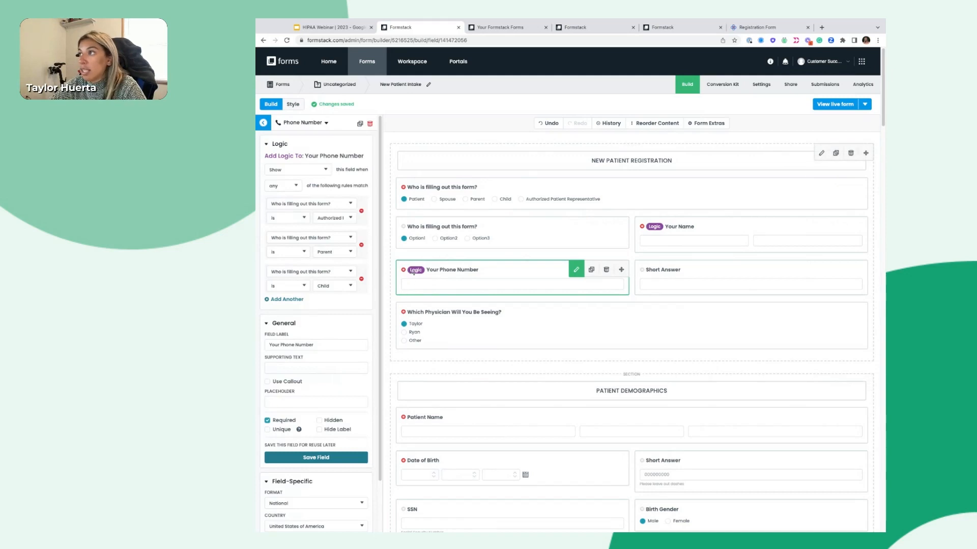
Leave the Your Phone Number settings and go back to the Basic Fields palette
scroll(451, 335, "down", 1)
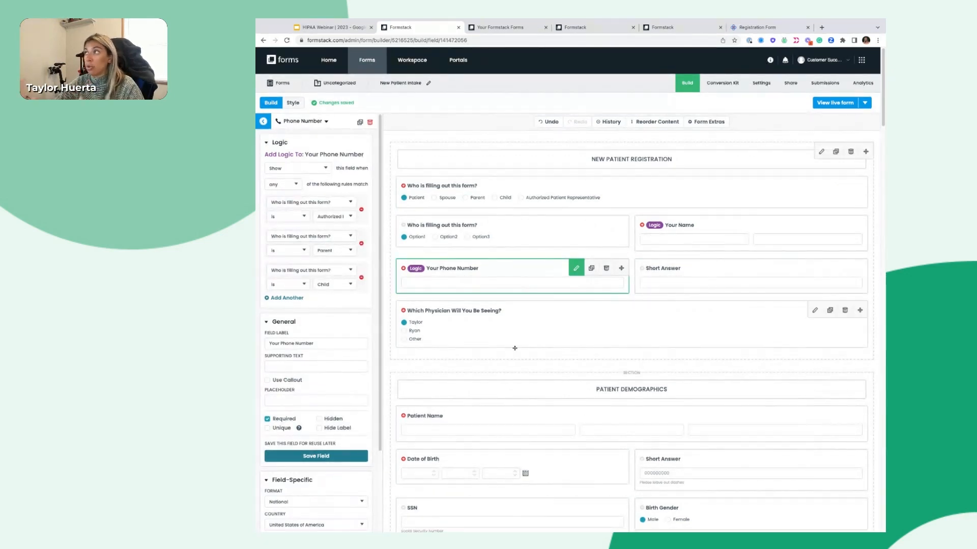
left_click(262, 122)
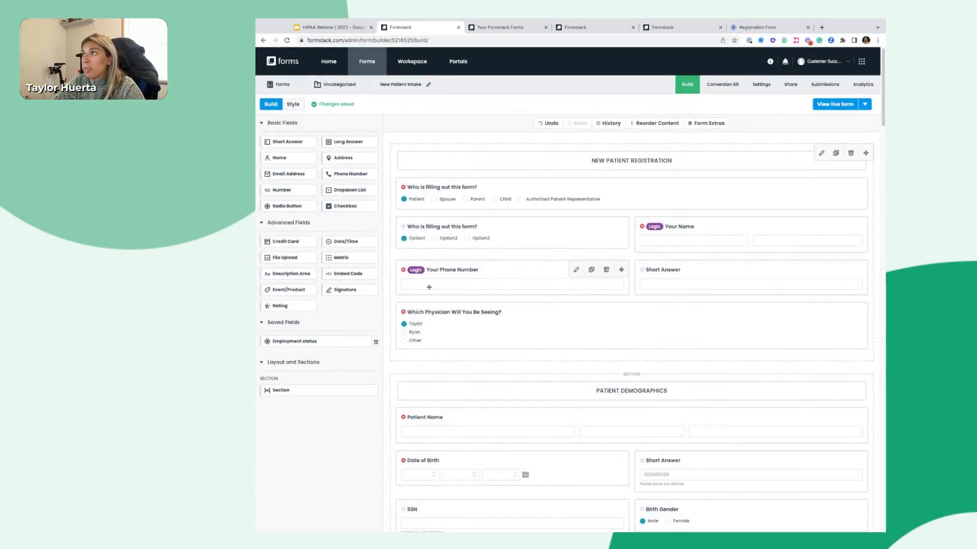
Place a Checkbox and a Dropdown List side by side above the second radio question
left_click(463, 238)
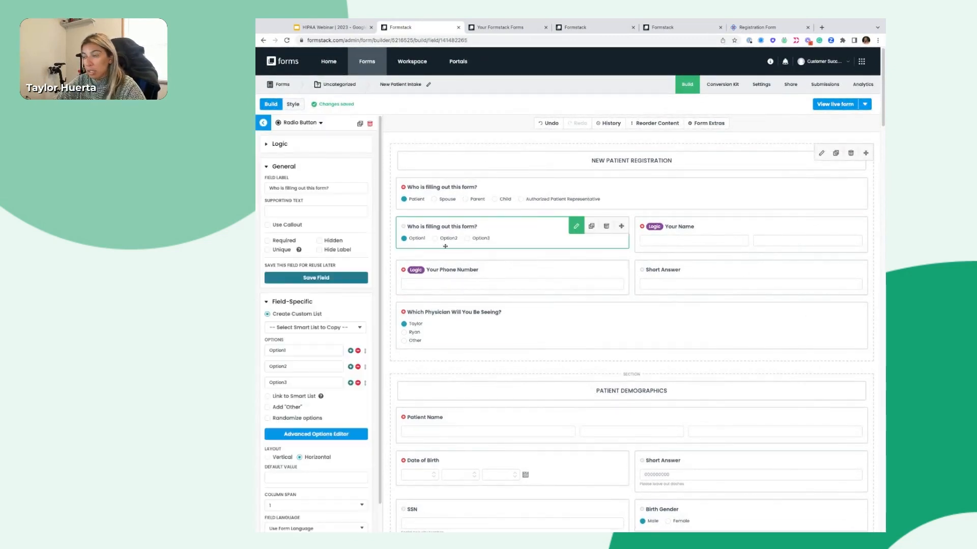
left_click(263, 122)
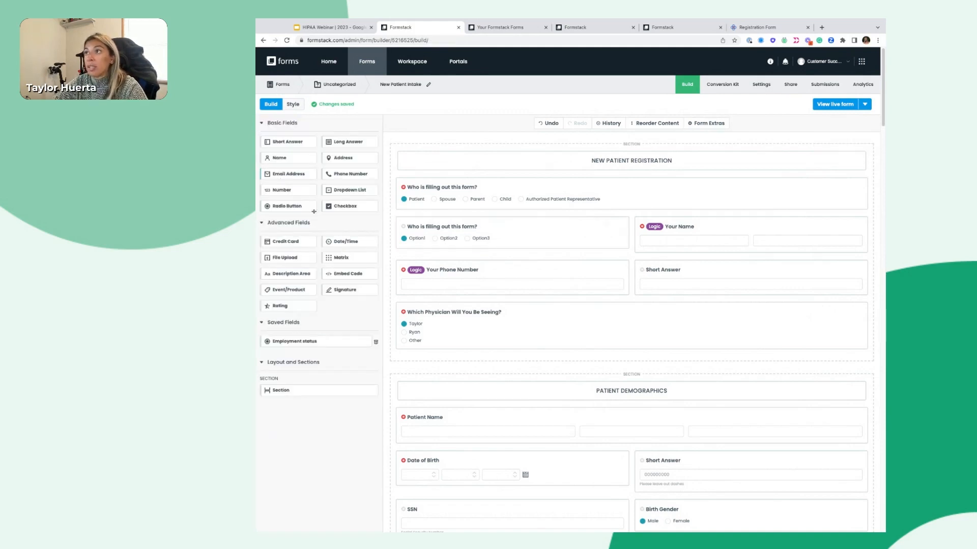
left_click_drag(339, 206, 417, 243)
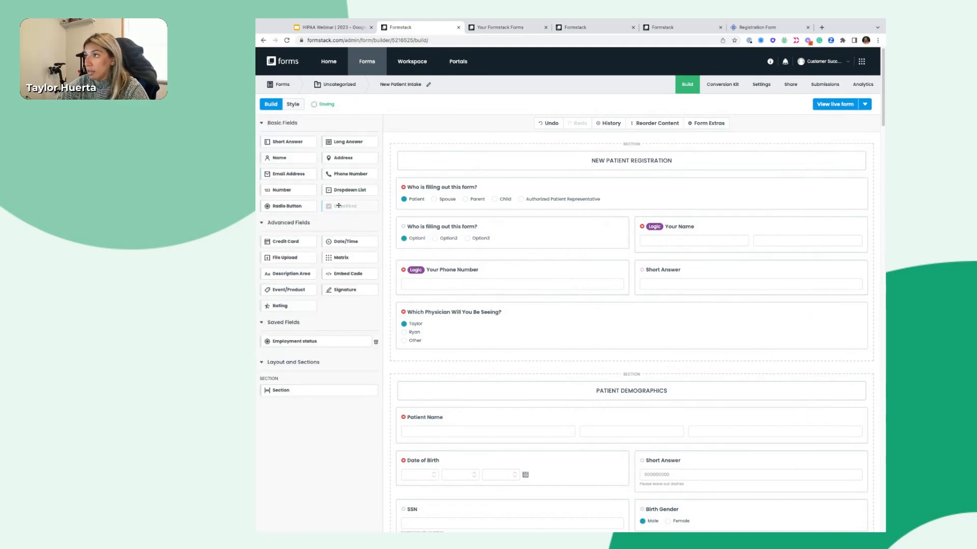
left_click_drag(350, 195, 423, 242)
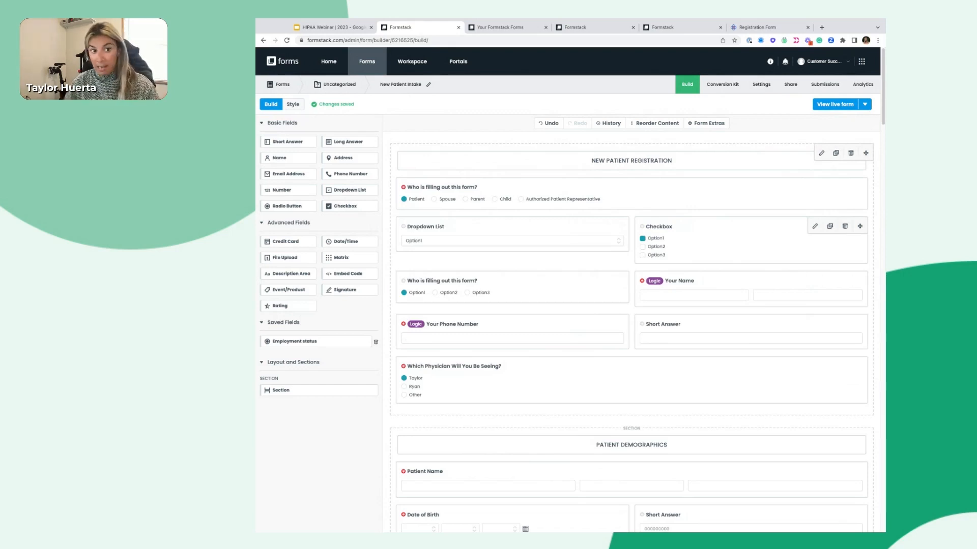
left_click(668, 243)
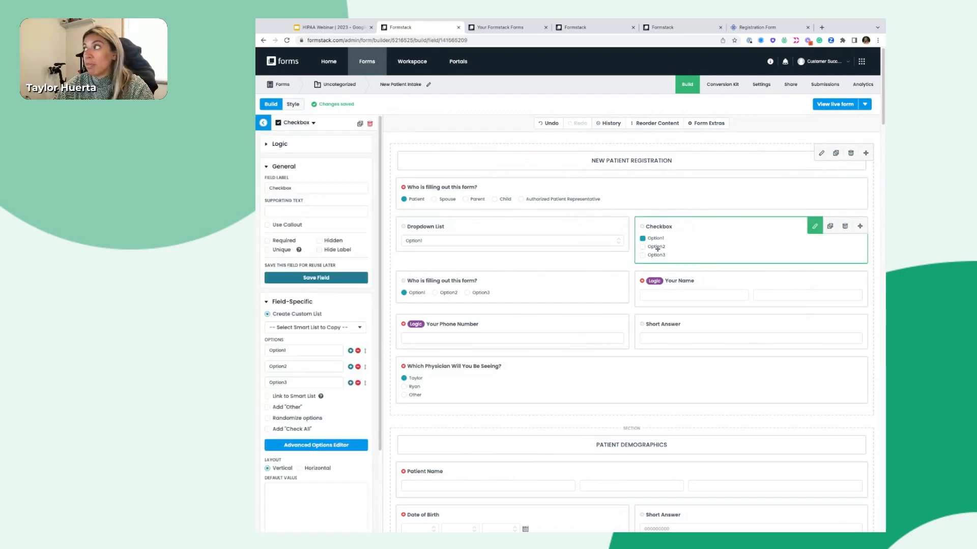
left_click(485, 284)
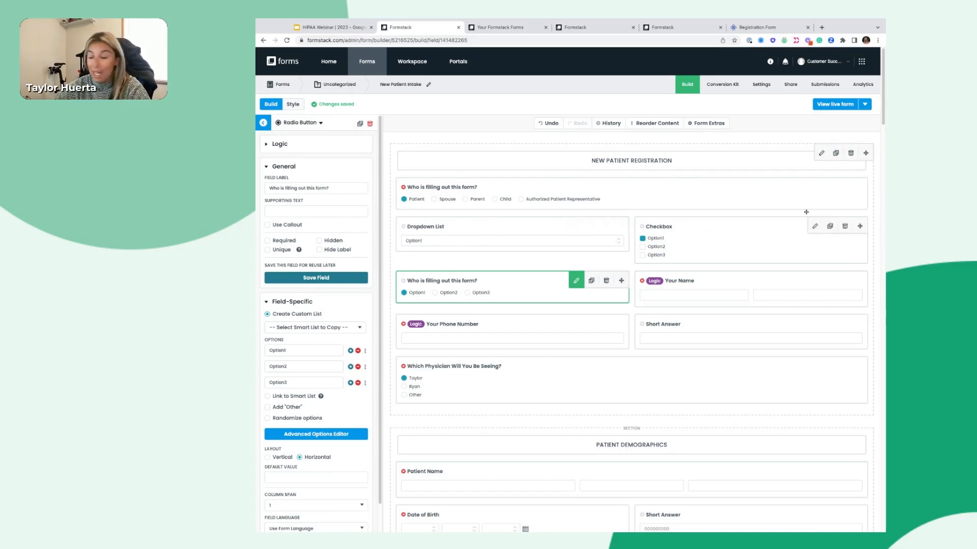
left_click(499, 249)
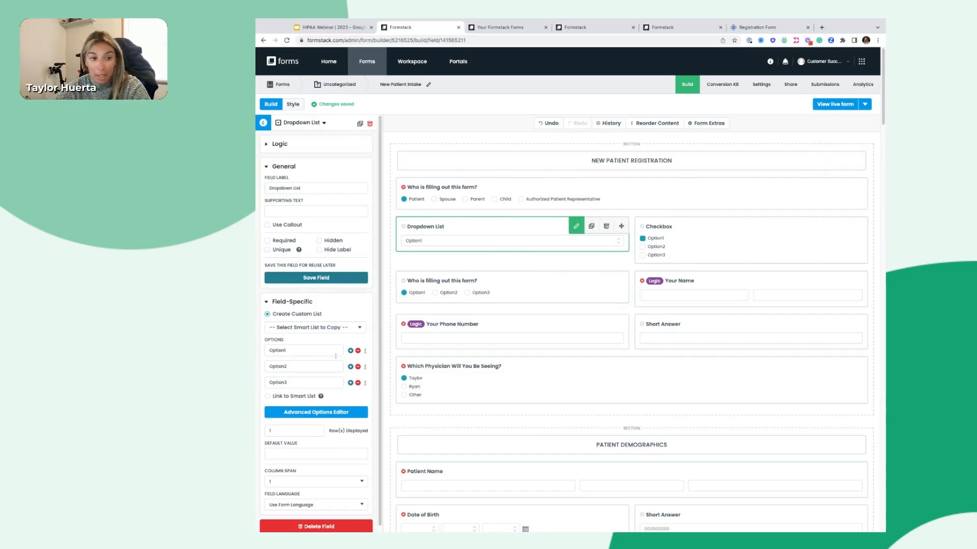
Insert 'Please Select an Option Below' as the Dropdown List's first option, above Option1–Option3
left_click(350, 351)
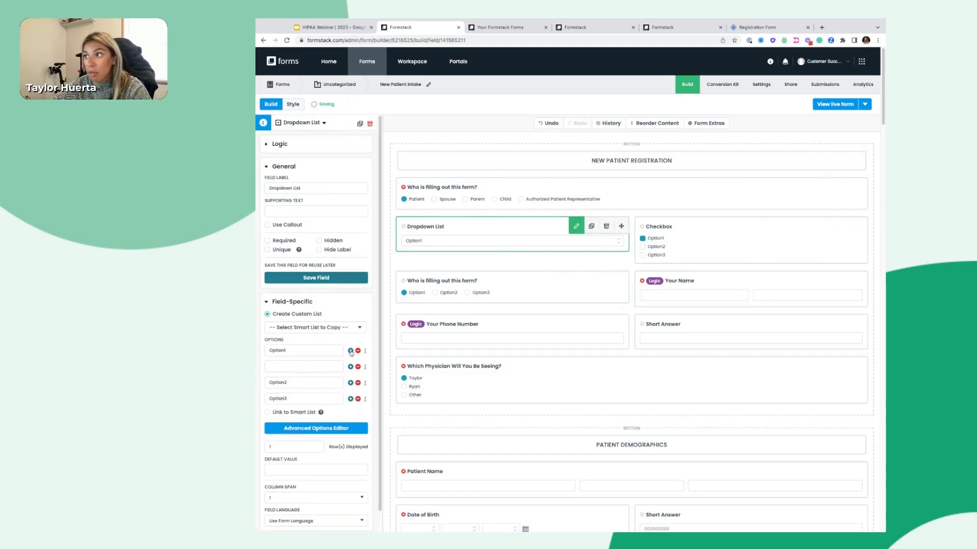
left_click_drag(365, 368, 363, 347)
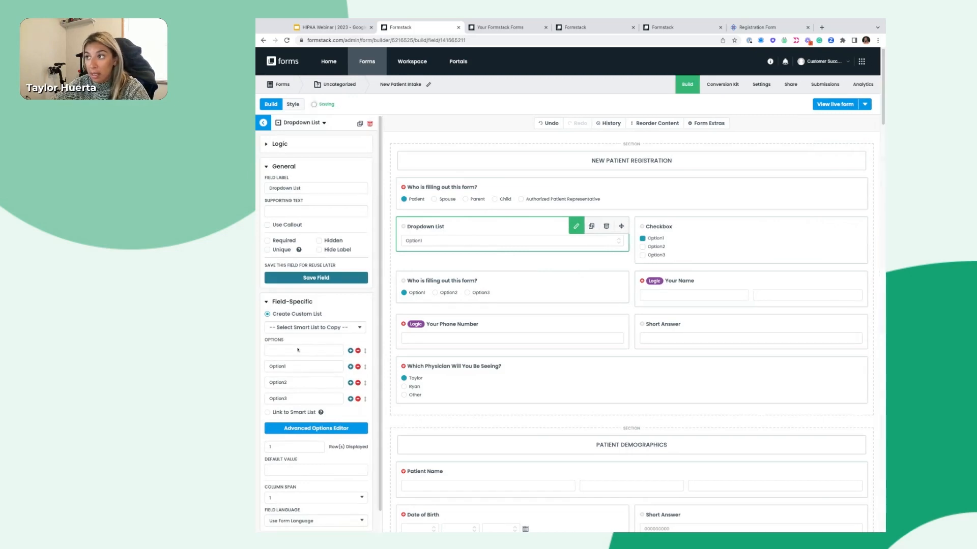
left_click(328, 351)
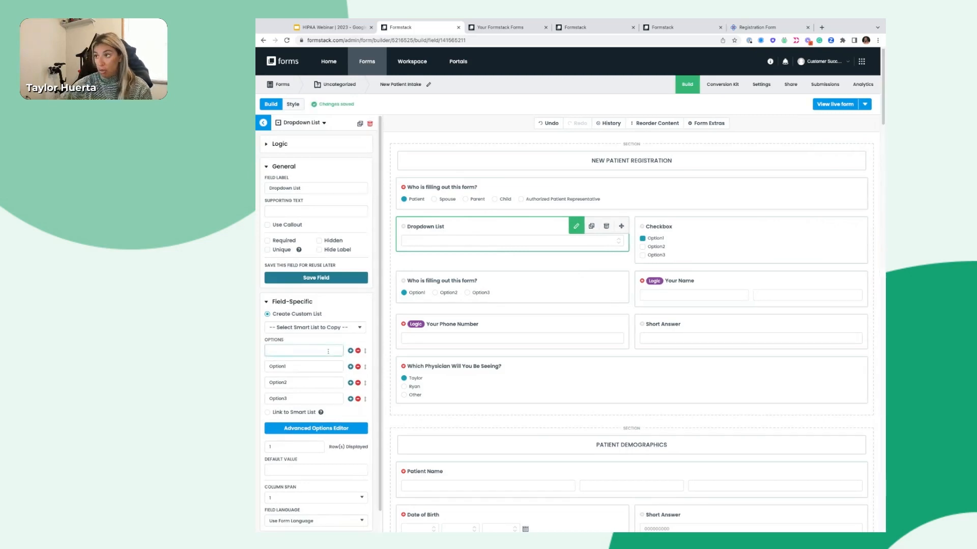
type("Please Select an Option Below")
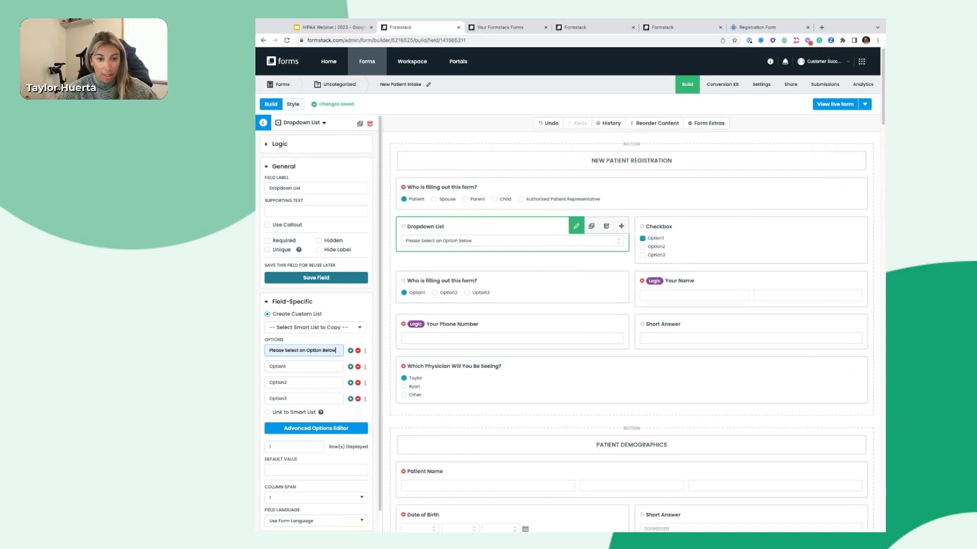
scroll(306, 305, "down", 5)
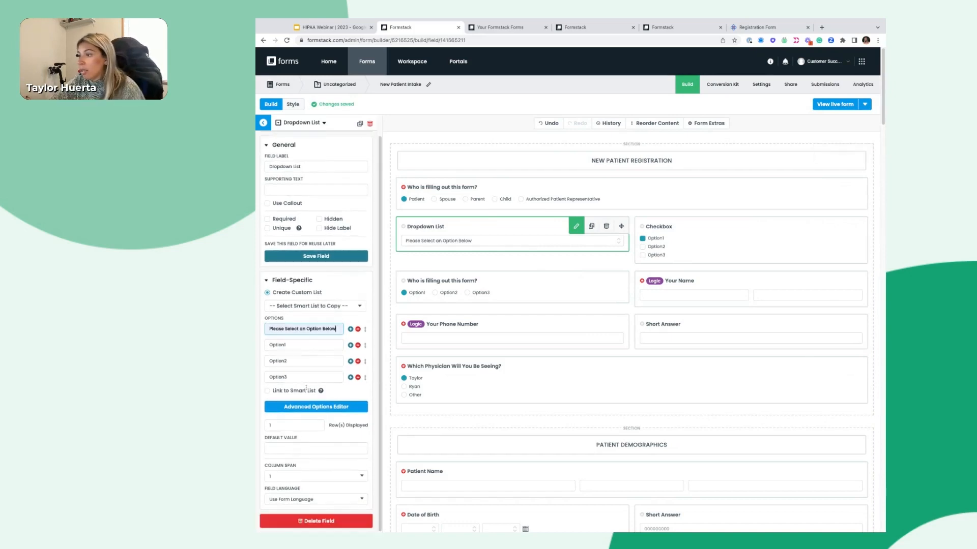
scroll(603, 336, "up", 2)
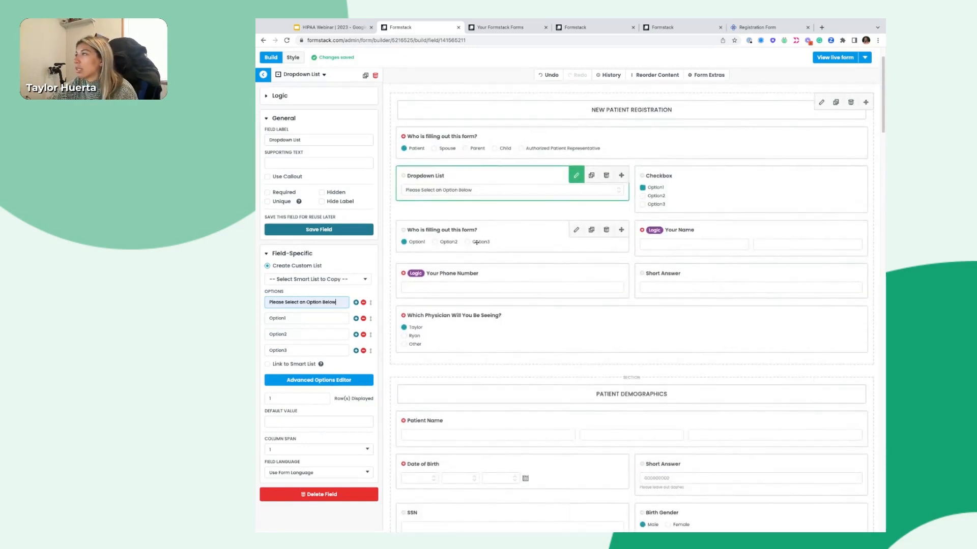
left_click(481, 307)
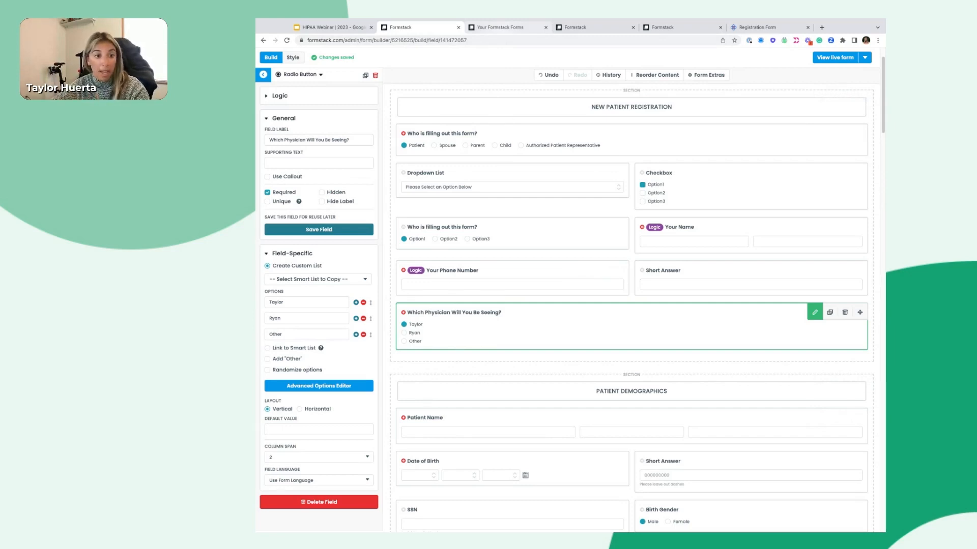
Start a new smart list from the account's Smart List settings
scroll(567, 219, "up", 2)
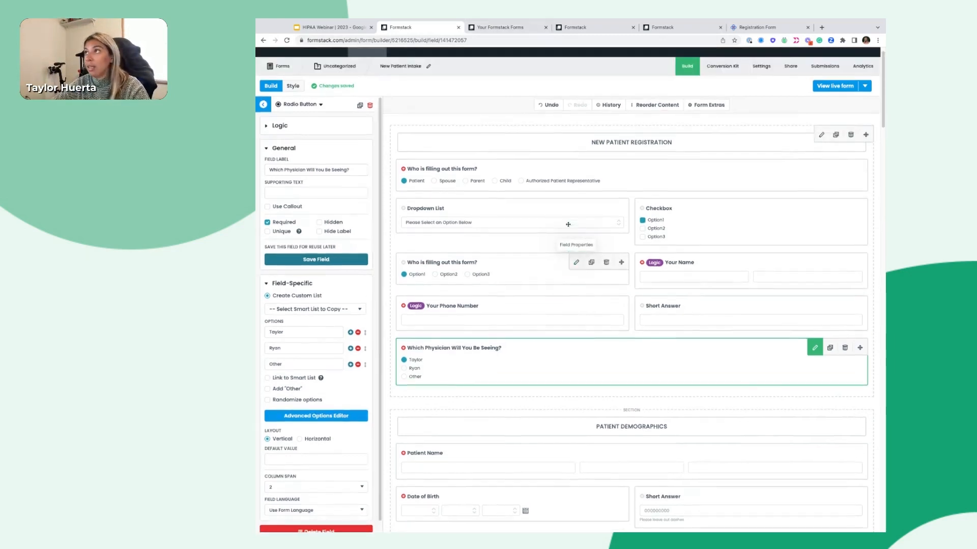
left_click(826, 63)
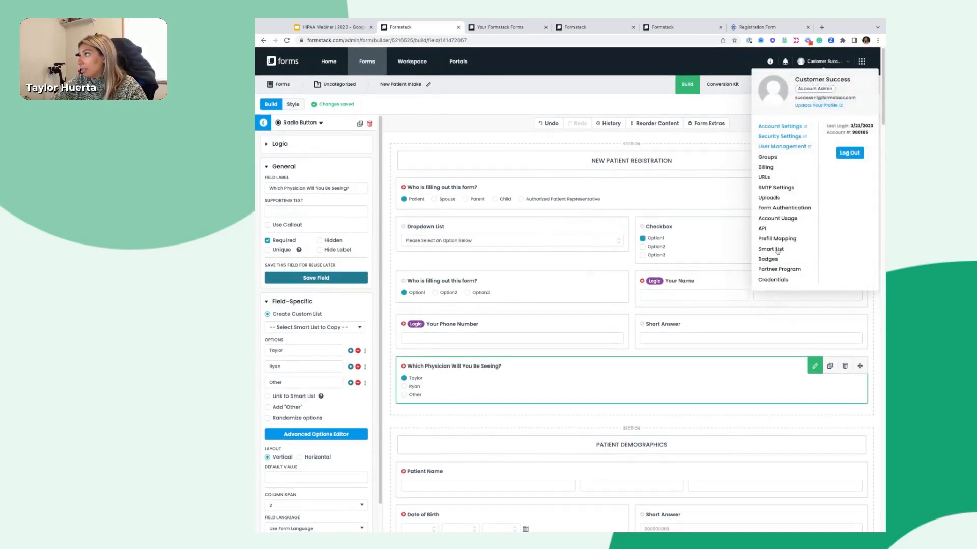
left_click(500, 27)
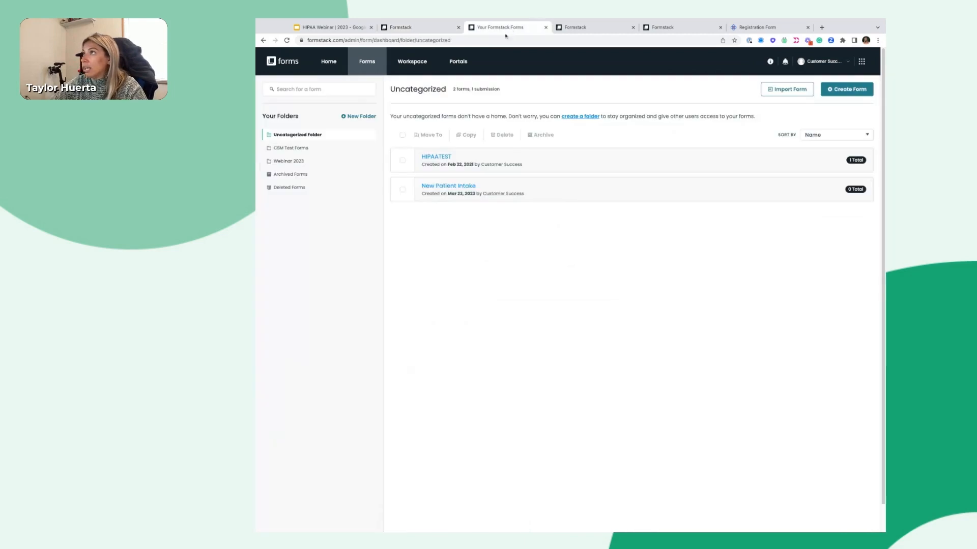
left_click_drag(580, 28, 495, 29)
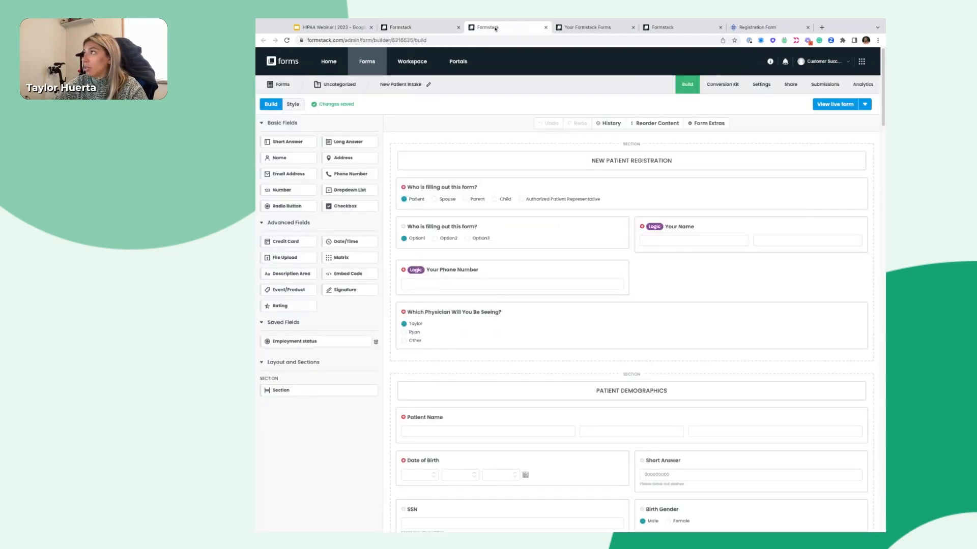
left_click(840, 63)
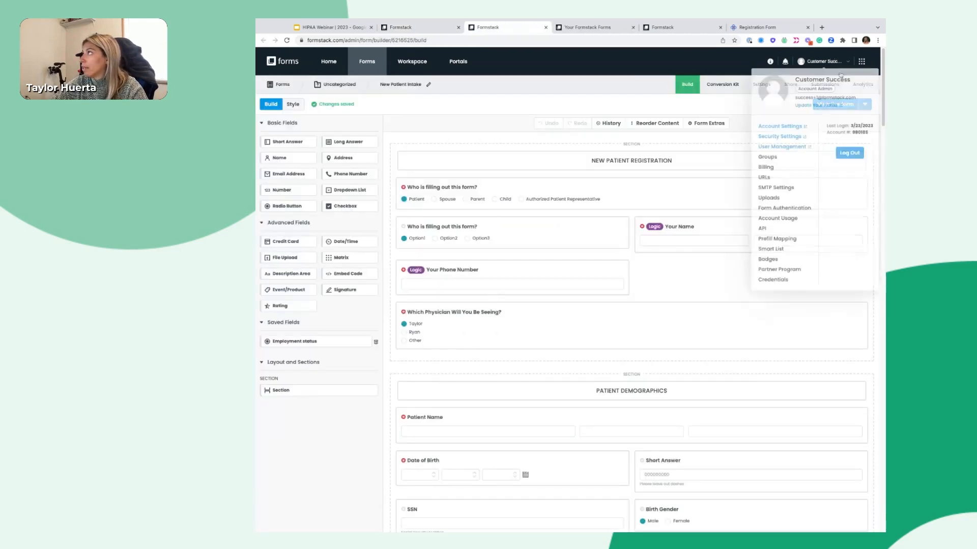
left_click(772, 250)
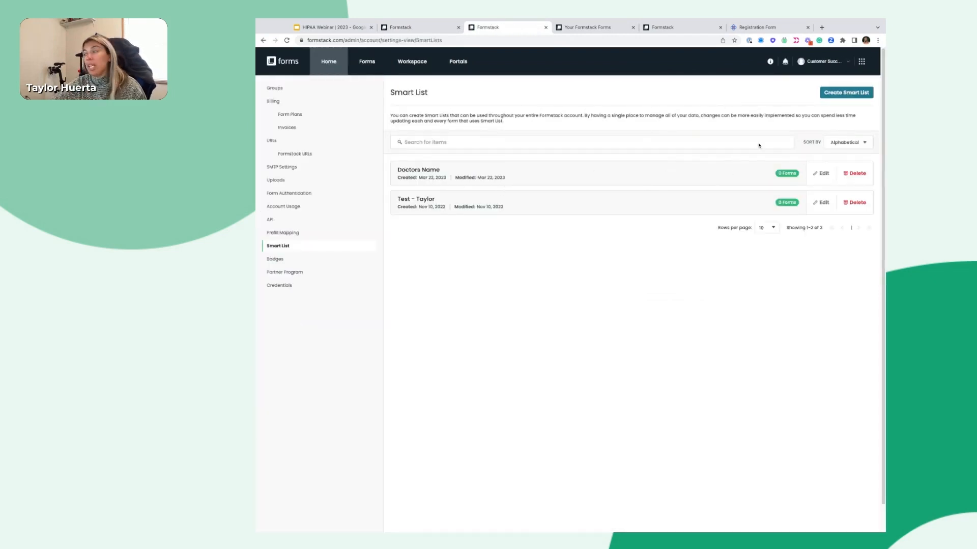
left_click(847, 93)
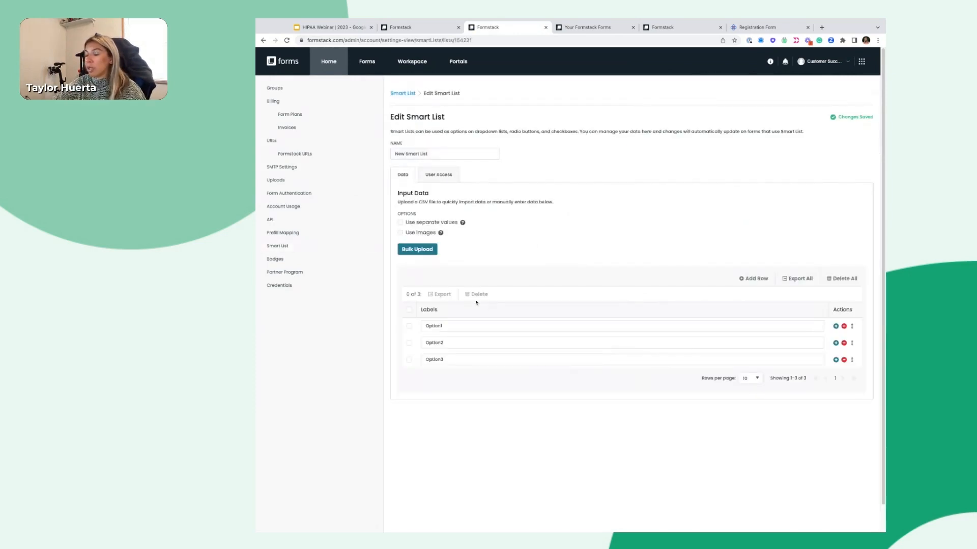
Name the smart list 'Test - Taylor', add three more option rows, and return to the builder
triple_click(407, 152)
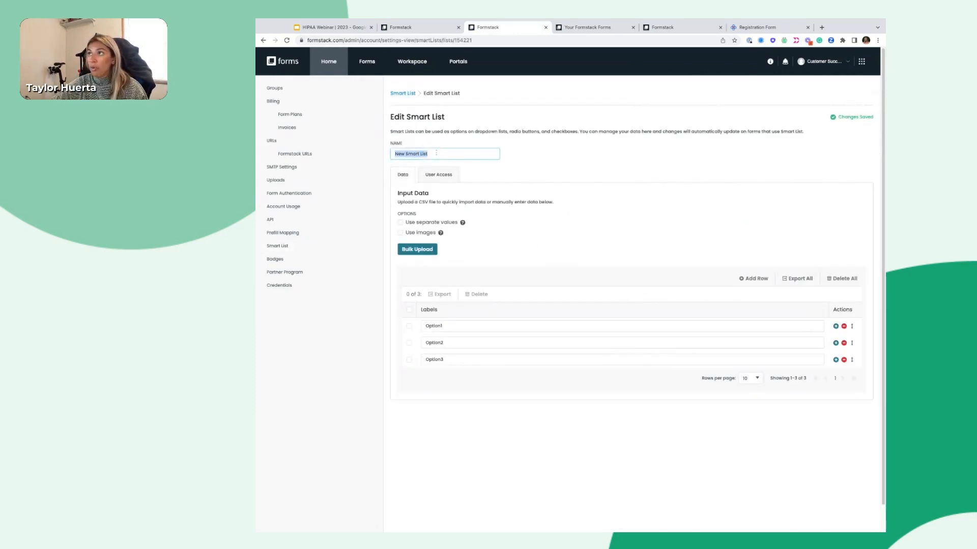
type("Test 0")
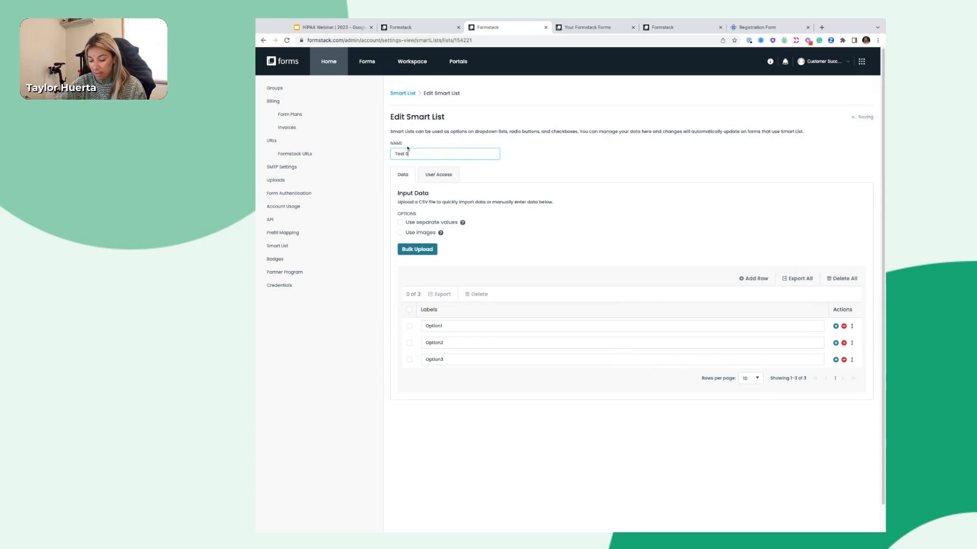
key("BackSpace")
type("- Taylor")
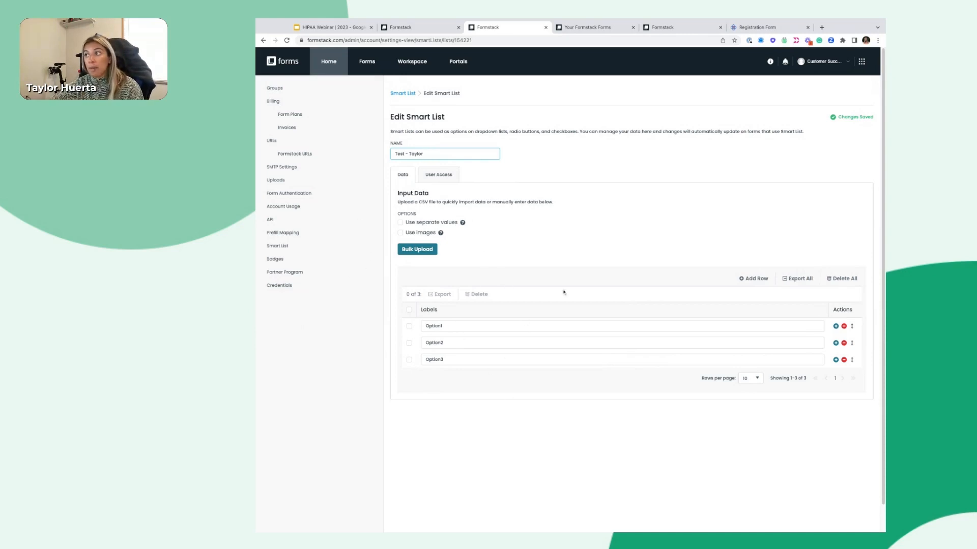
left_click(836, 344)
left_click(836, 344)
left_click(836, 344)
left_click(835, 344)
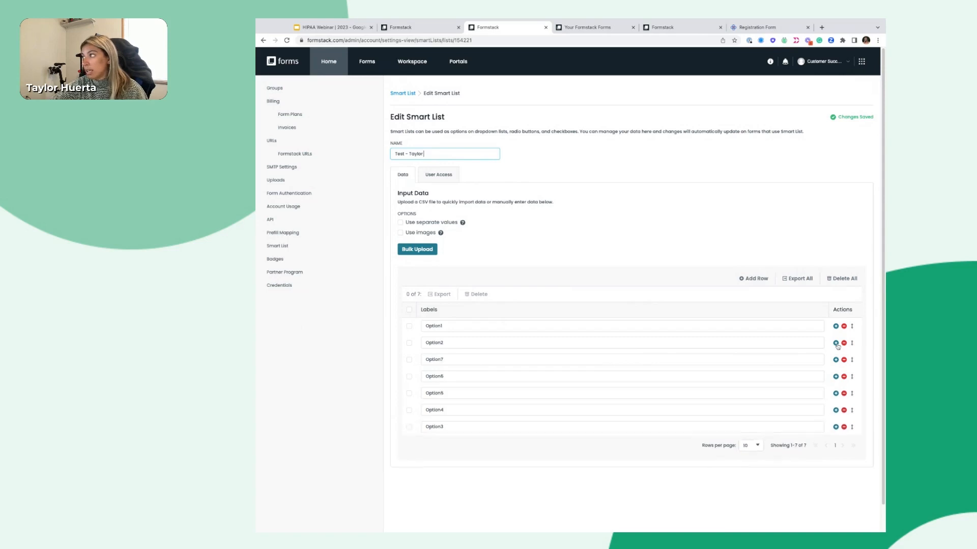
left_click(836, 343)
left_click(836, 343)
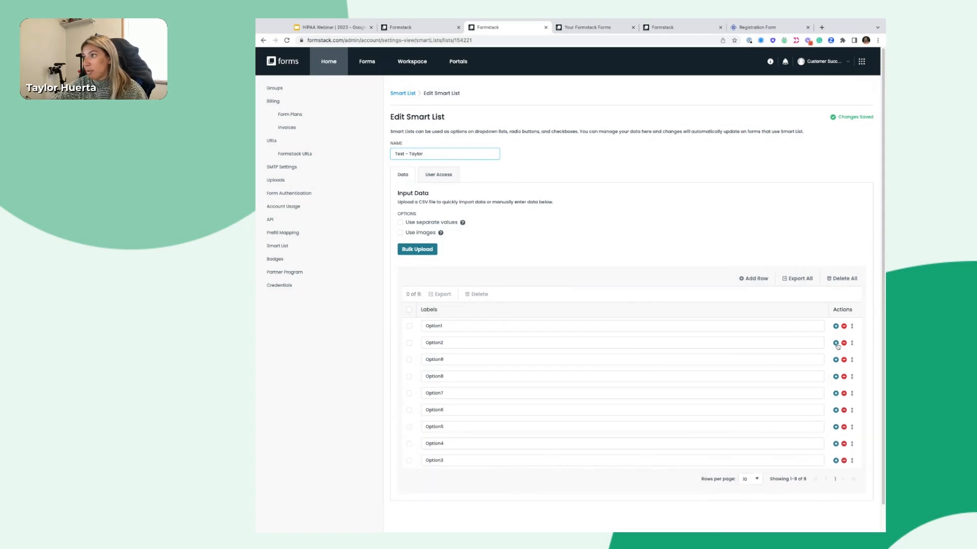
left_click(503, 148)
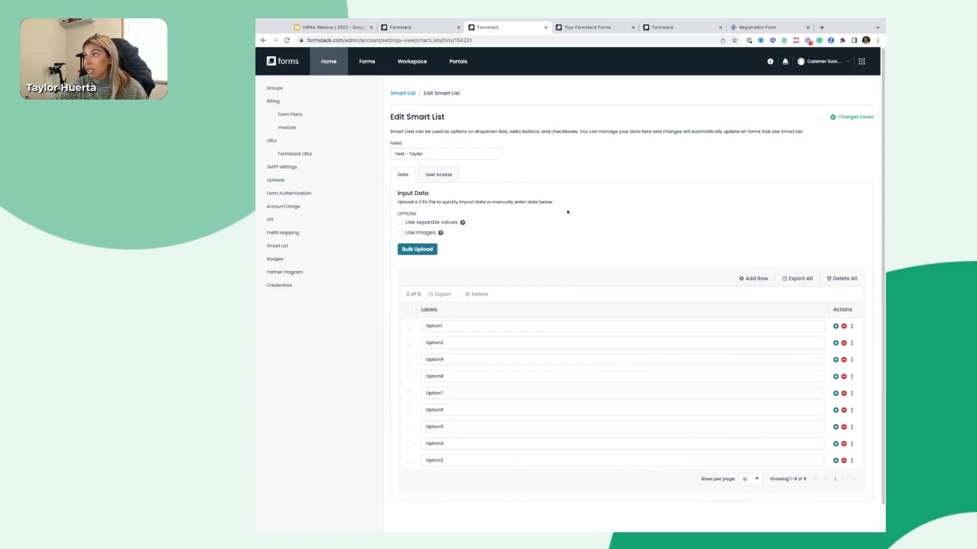
left_click(425, 30)
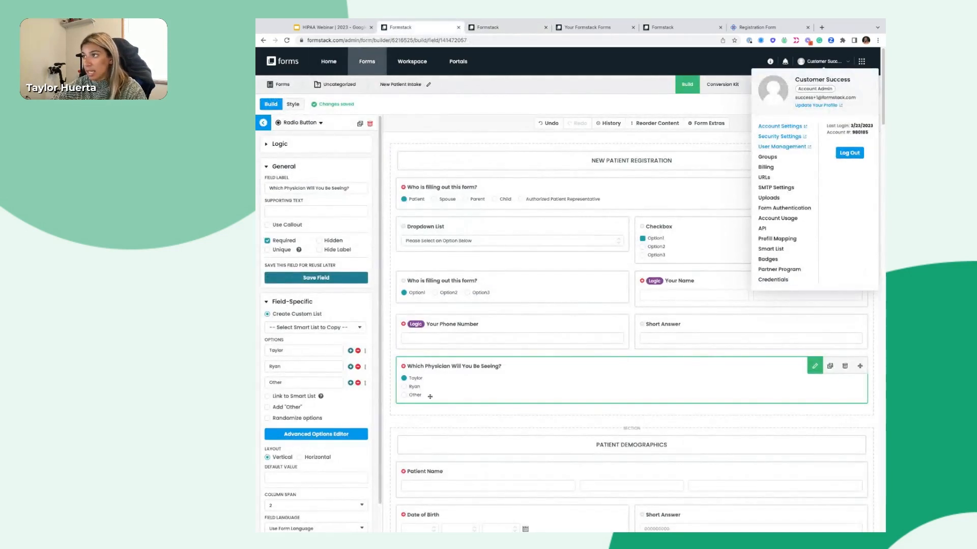
left_click(325, 329)
left_click(283, 368)
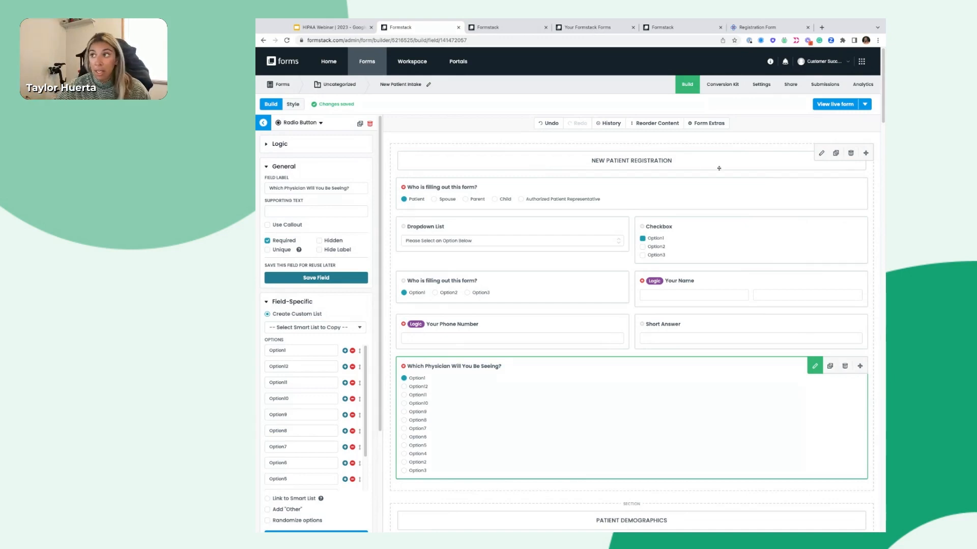
left_click(313, 327)
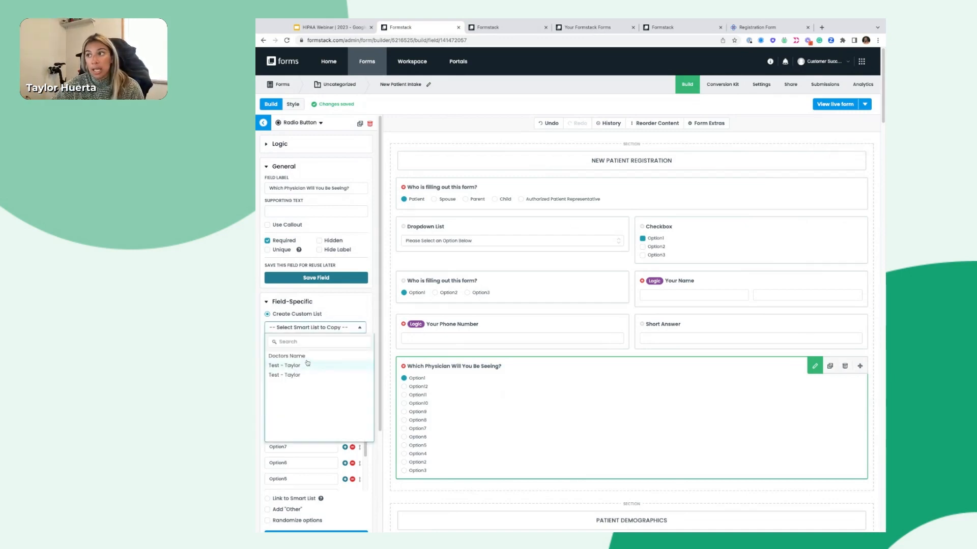
left_click(307, 364)
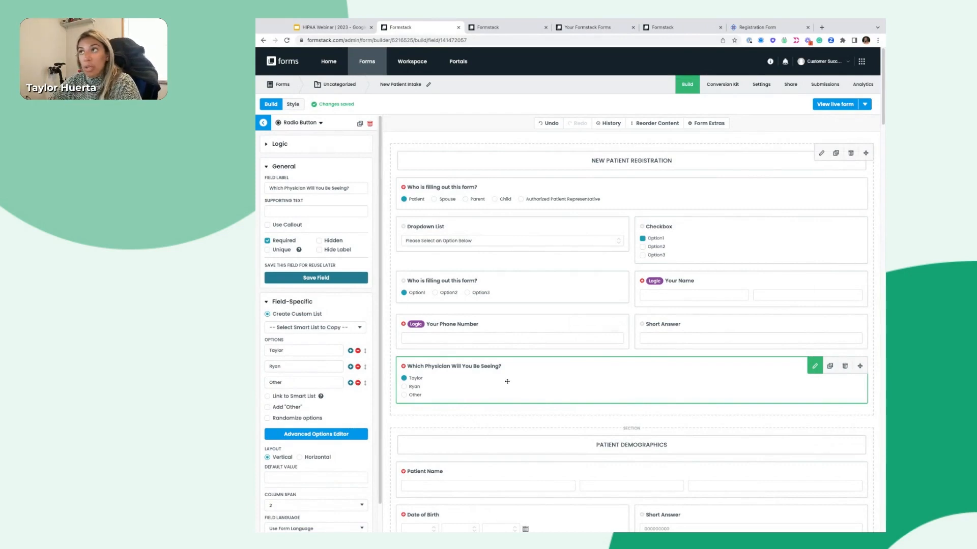
scroll(507, 381, "down", 3)
scroll(525, 382, "up", 2)
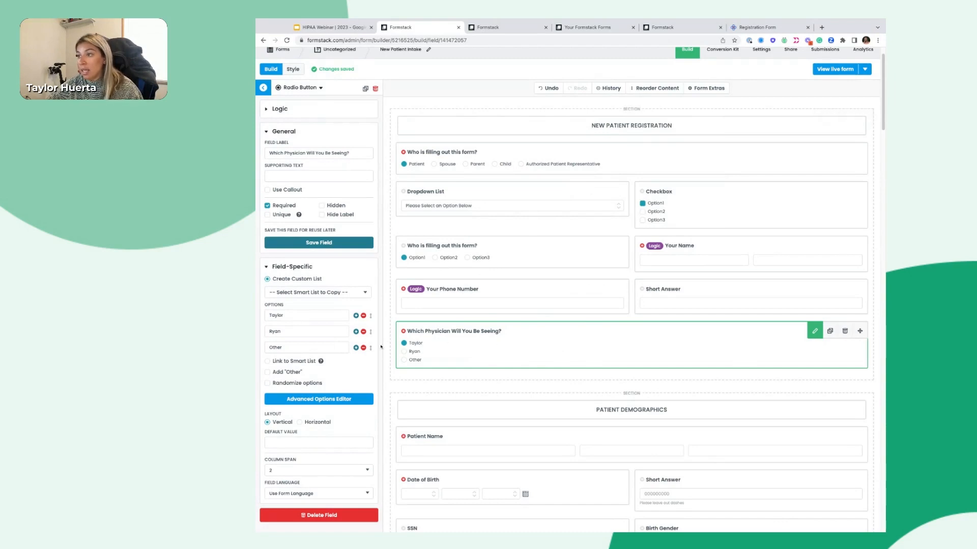
Save the physician question as a reusable saved field named 'Docs'
left_click(324, 244)
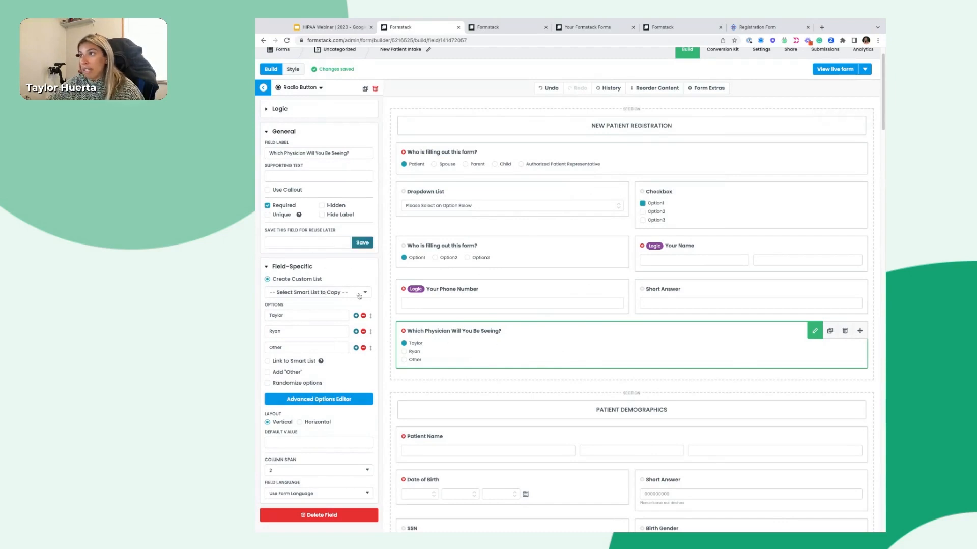
type("Test")
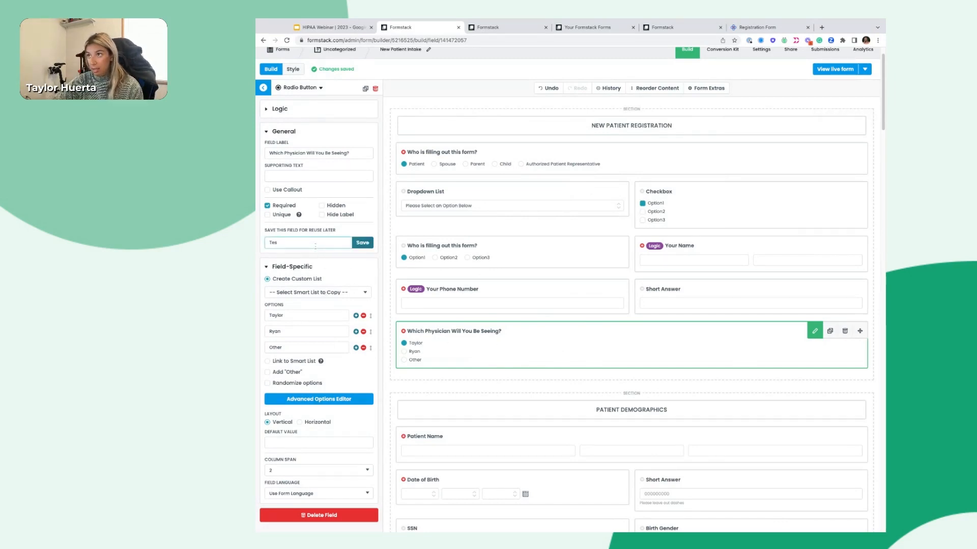
key("BackSpace")
key("BackSpace")
key("BackSpace")
type("Doc")
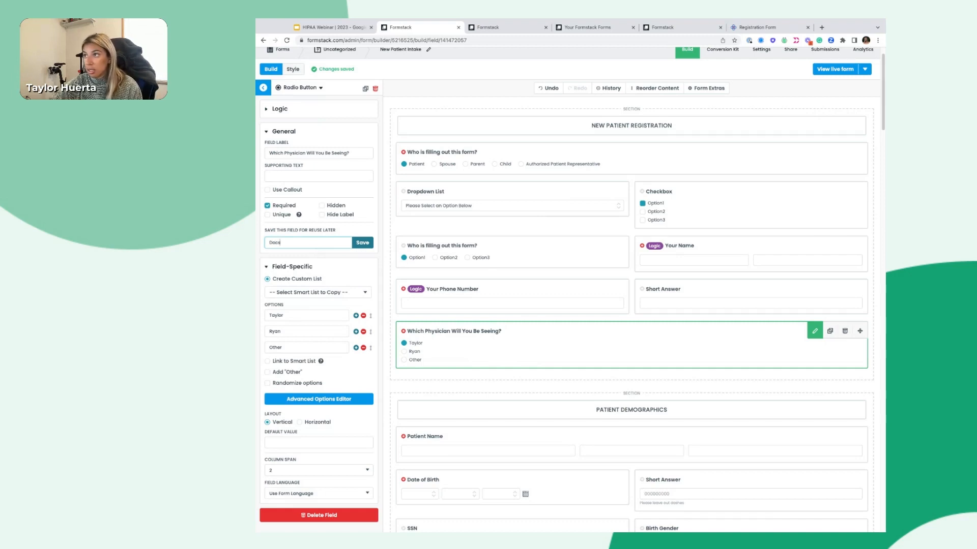
type("s")
key("Return")
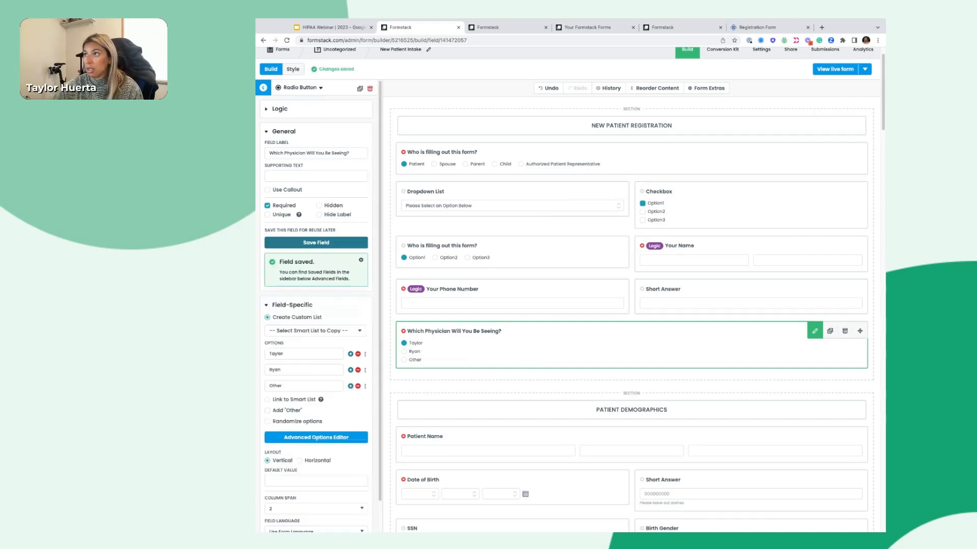
Back in the field list, review the Your Name, Your Phone Number and physician question settings
left_click(264, 88)
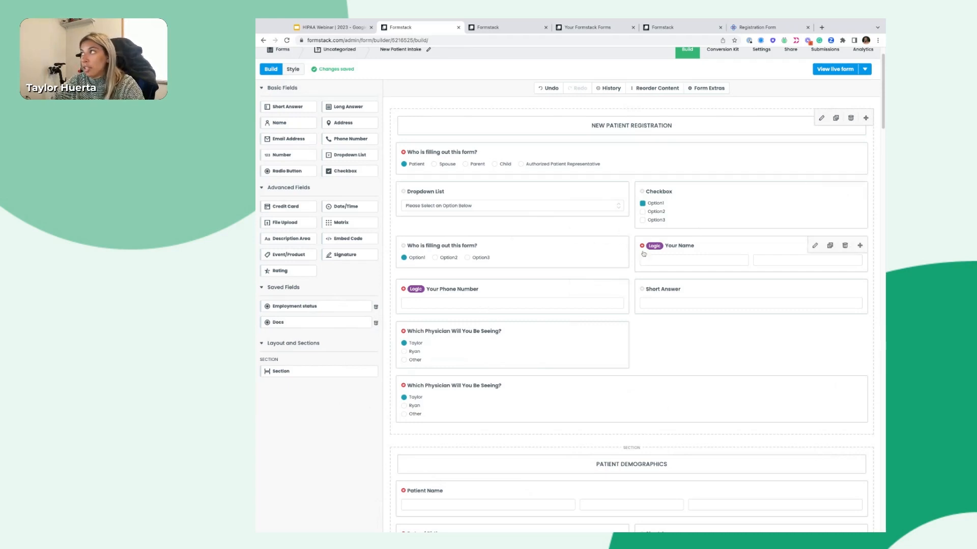
left_click(684, 248)
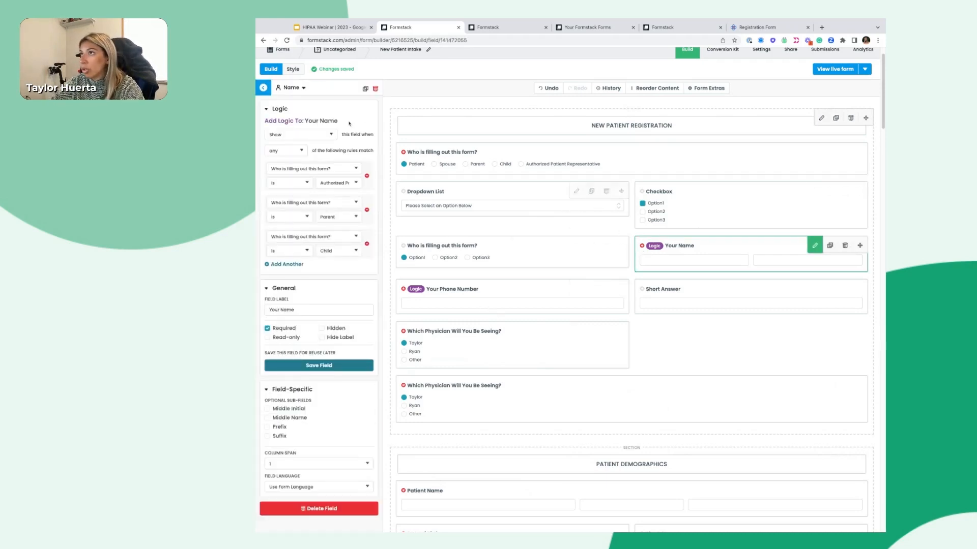
left_click(413, 298)
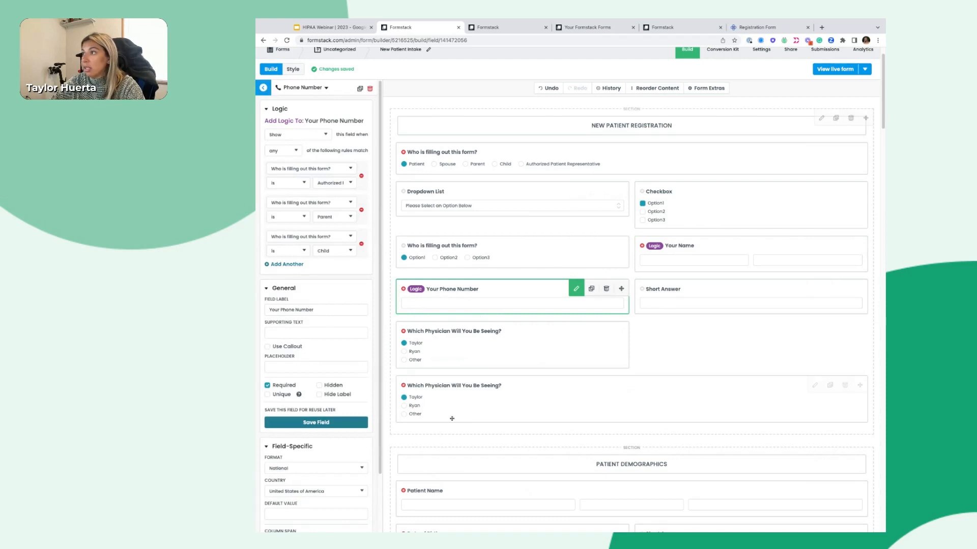
left_click(472, 353)
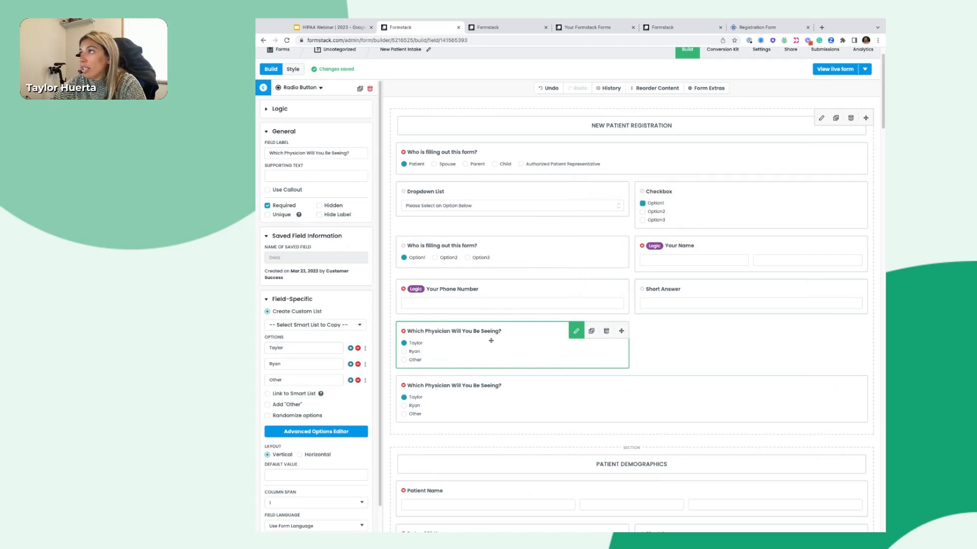
Add the rule 'Who is filling out this form? is Patient' to the physician question, and delete its duplicate
left_click(281, 109)
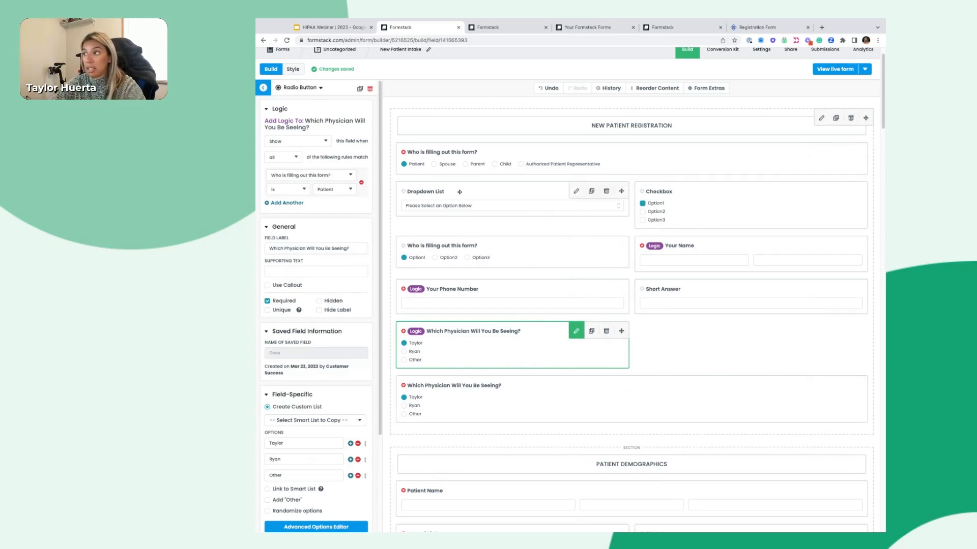
left_click(467, 403)
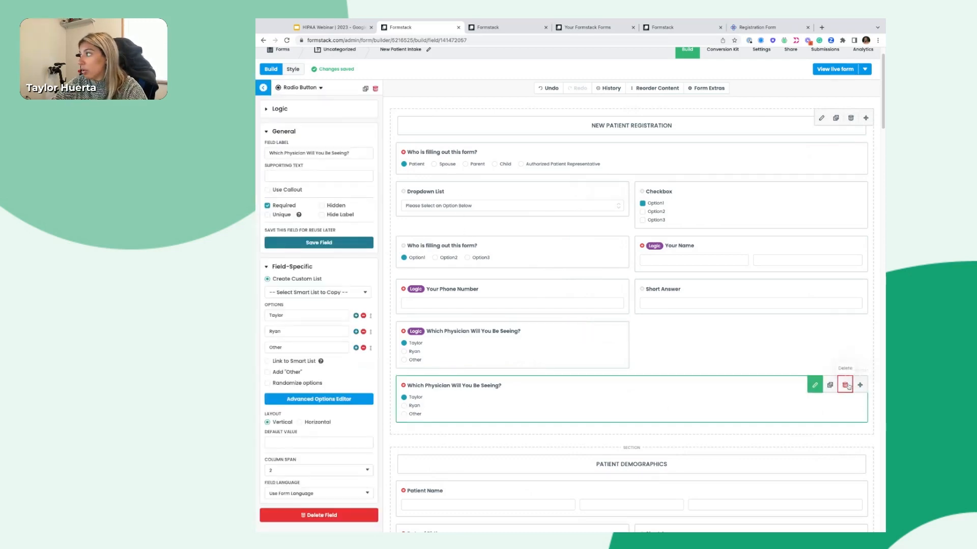
left_click(846, 385)
left_click(642, 314)
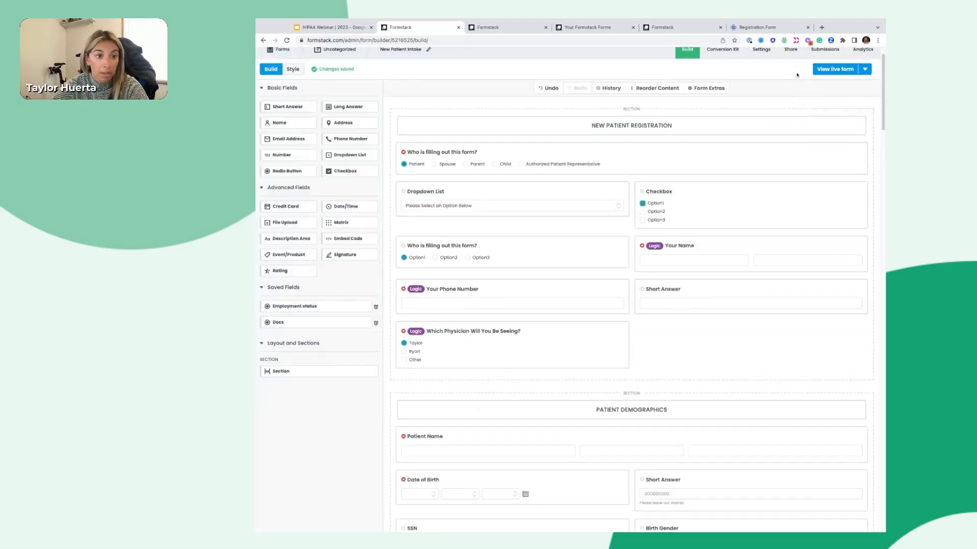
On the live form, confirm Patient reveals and Spouse hides the physician question
left_click(826, 70)
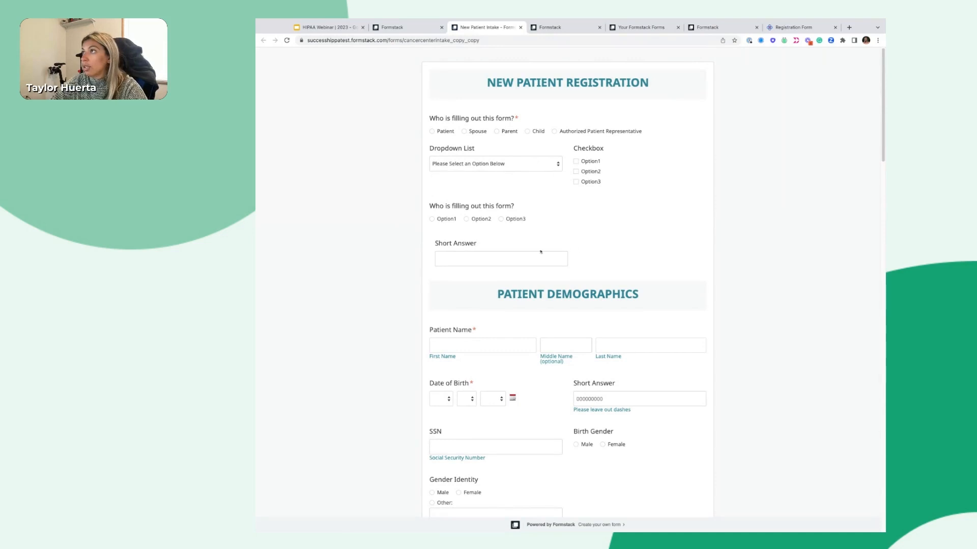
left_click(432, 132)
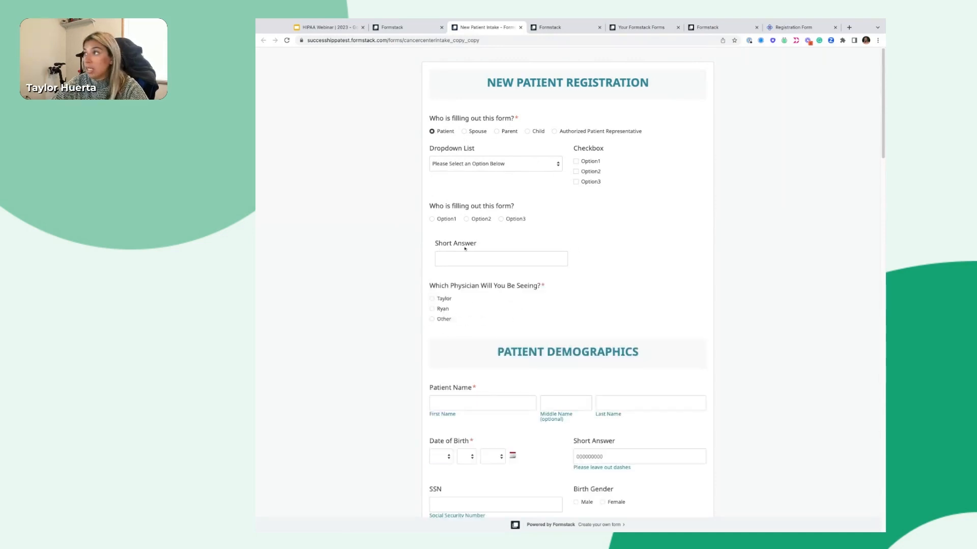
left_click(463, 132)
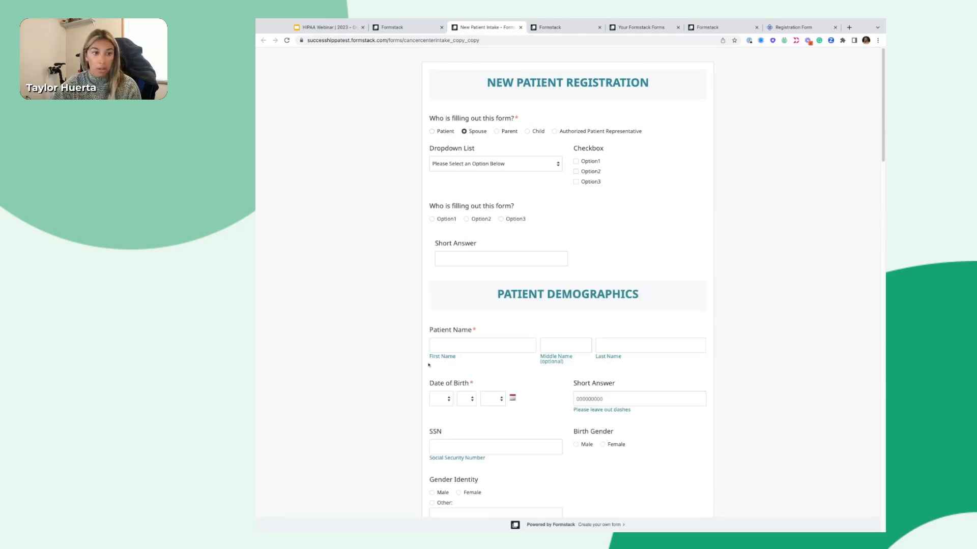
left_click(401, 27)
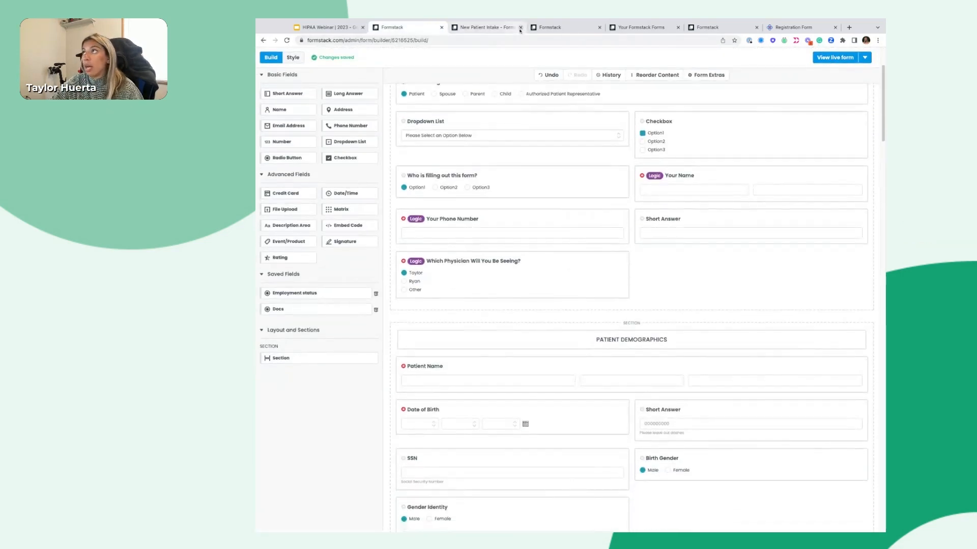
Add a rule showing PATIENT DEMOGRAPHICS only when 'Who is filling out this form?' is Patient
left_click(520, 27)
left_click(590, 336)
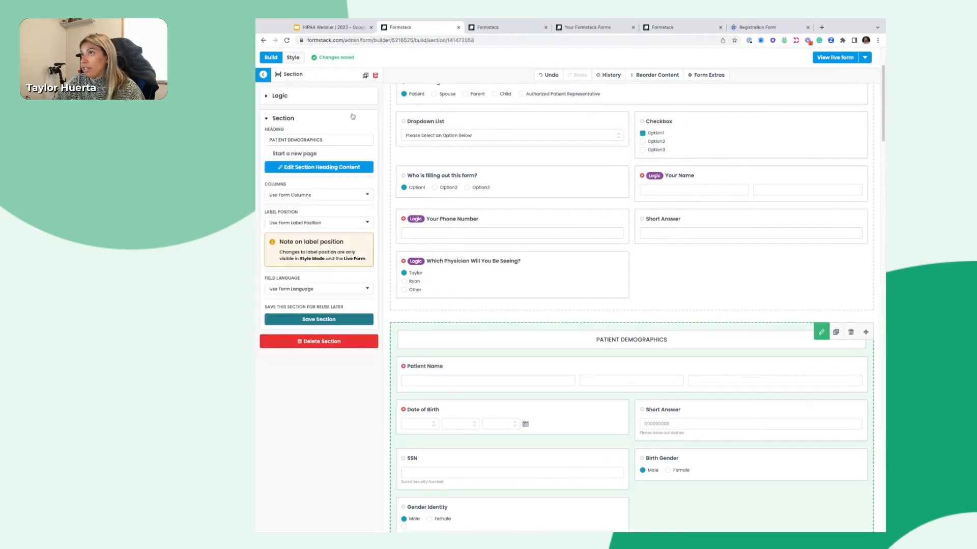
left_click(285, 97)
left_click(327, 130)
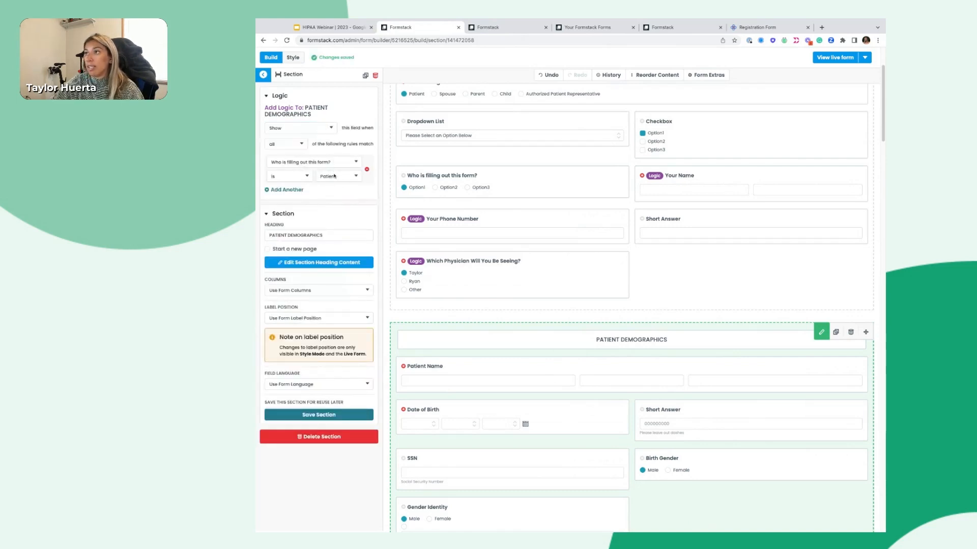
left_click(781, 269)
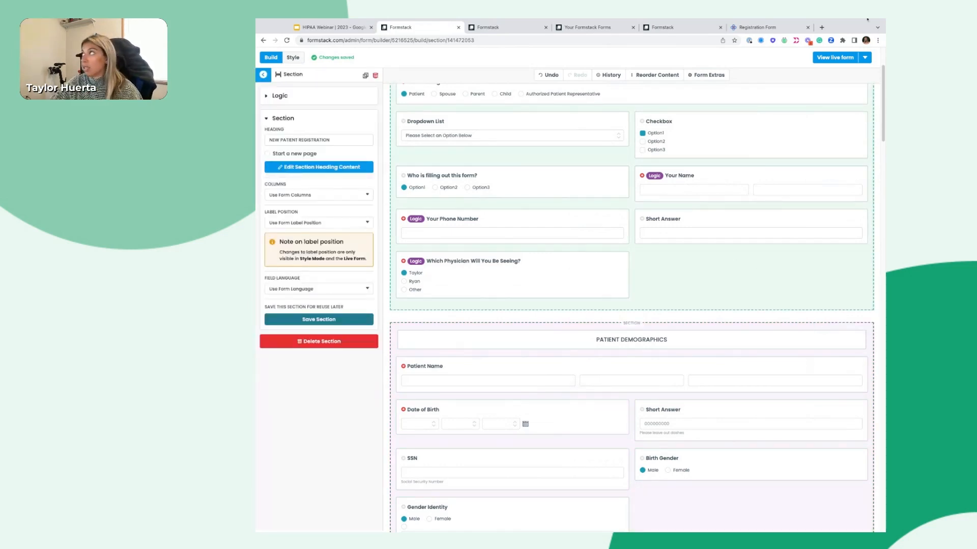
left_click(829, 60)
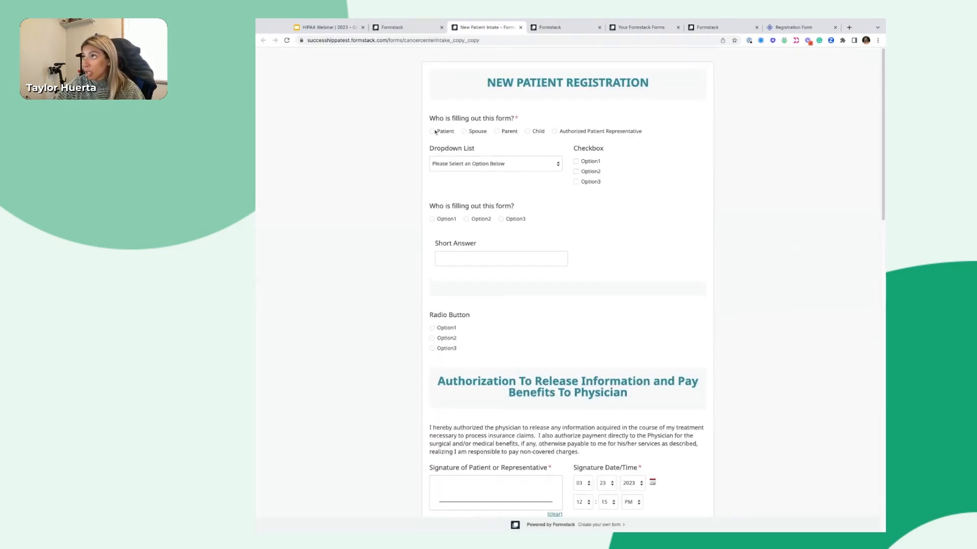
Test the Patient and Parent answers on the live form, then close the live form tab
left_click(435, 133)
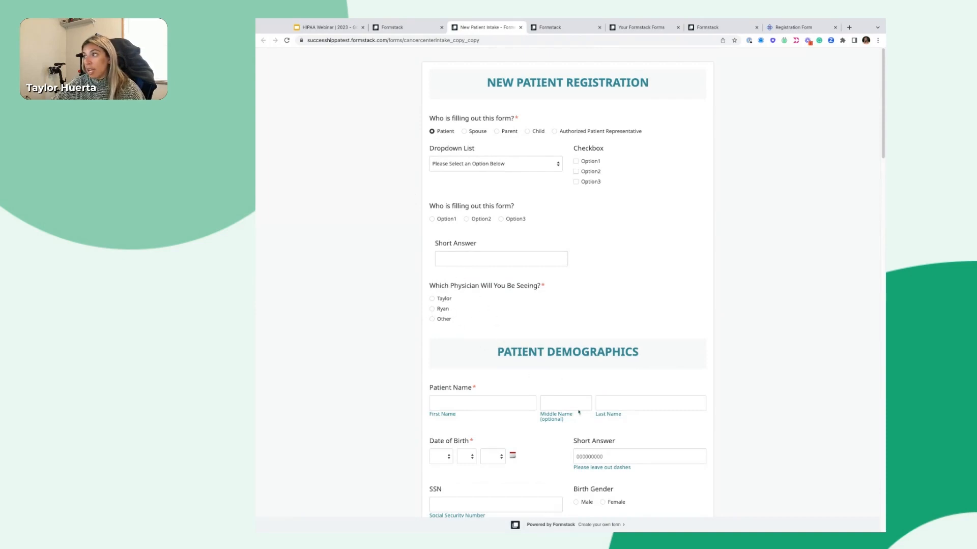
left_click(501, 133)
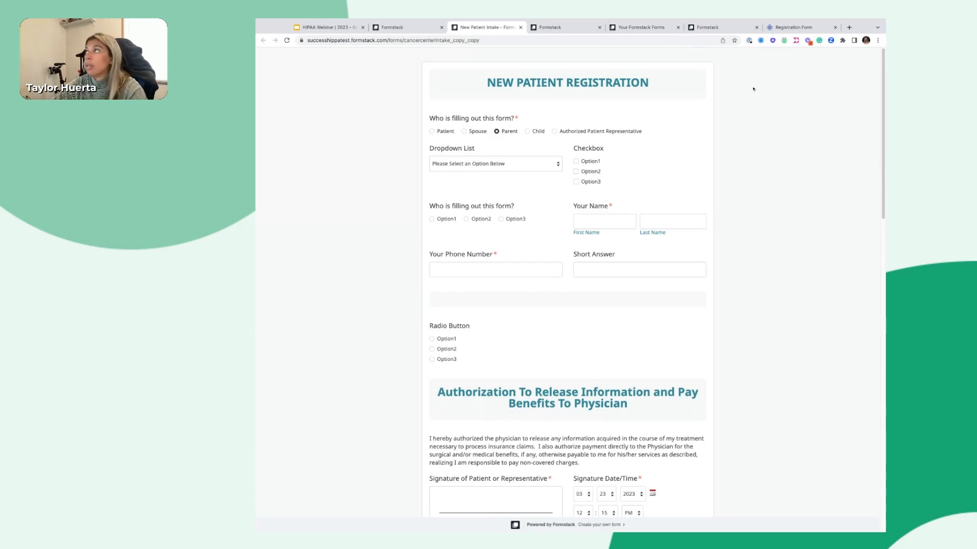
left_click(520, 28)
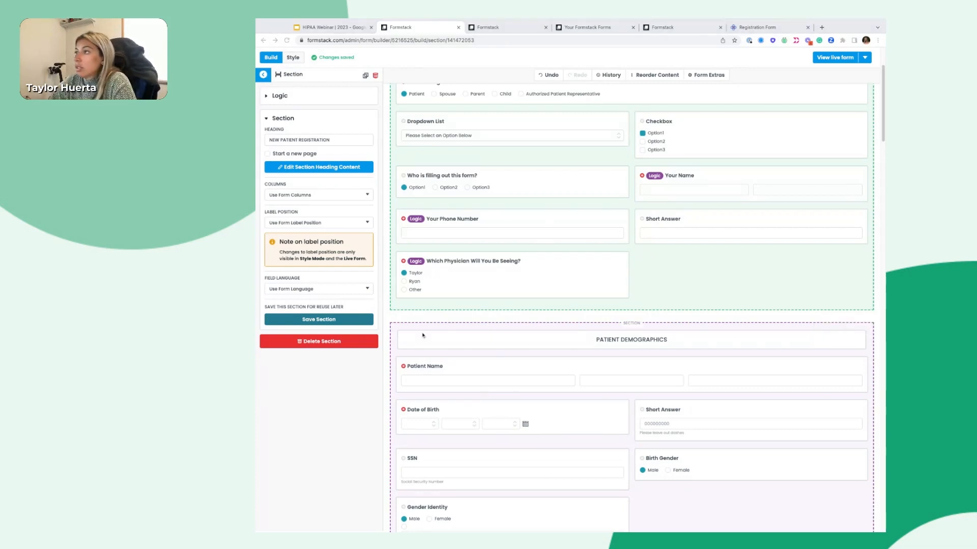
scroll(423, 335, "down", 4)
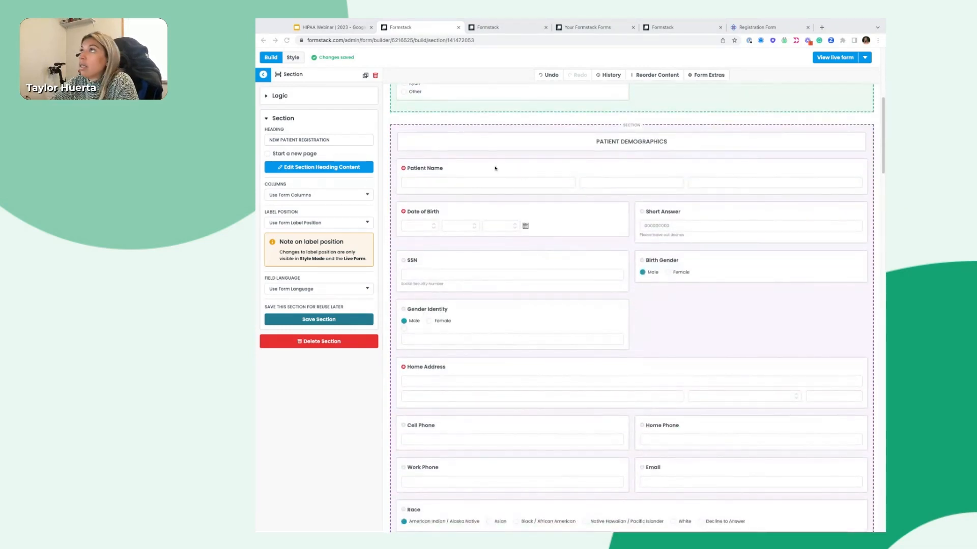
scroll(514, 307, "down", 10)
scroll(514, 307, "down", 6)
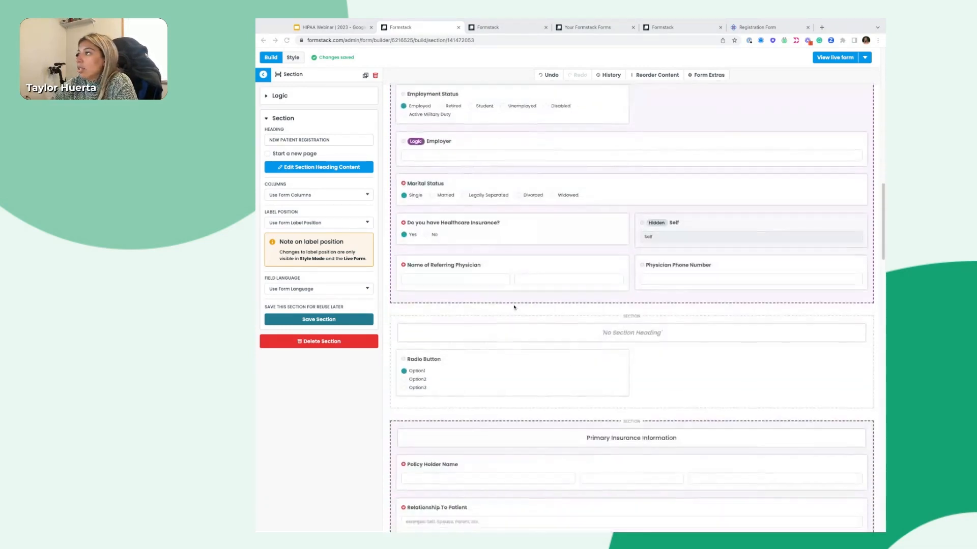
scroll(498, 444, "down", 3)
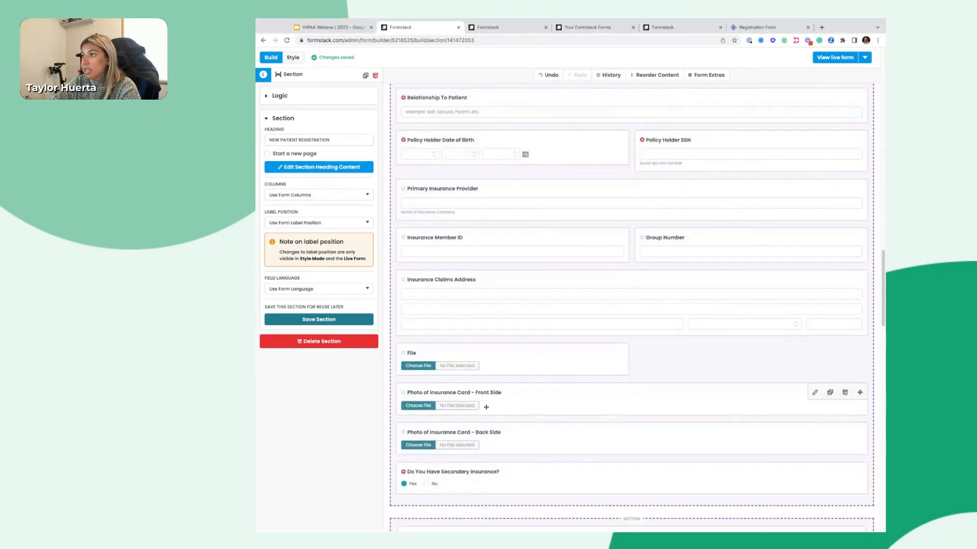
left_click(497, 396)
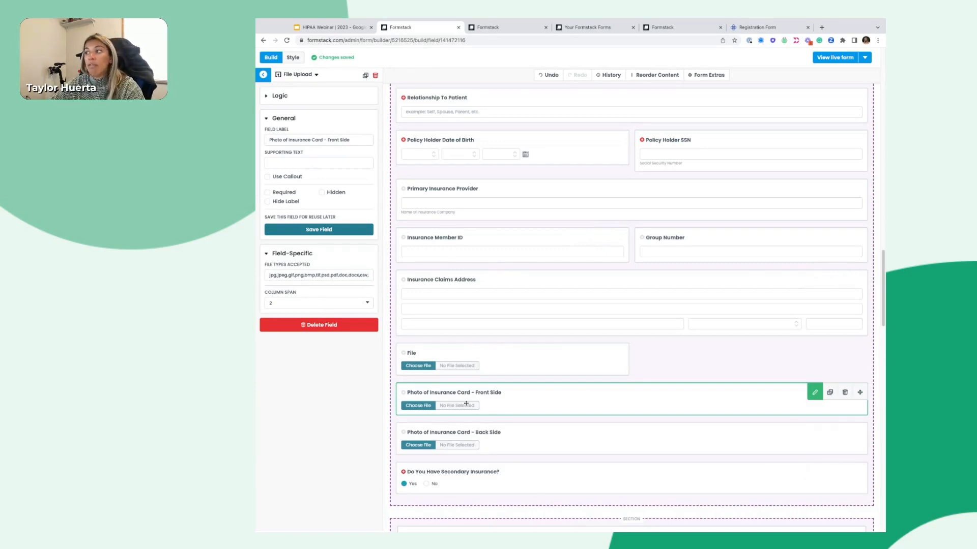
left_click(466, 436)
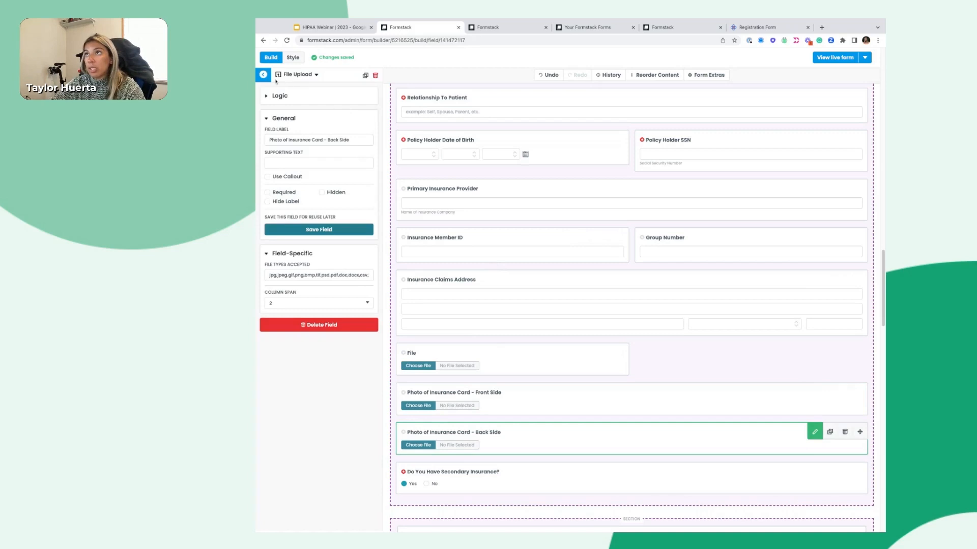
left_click(263, 75)
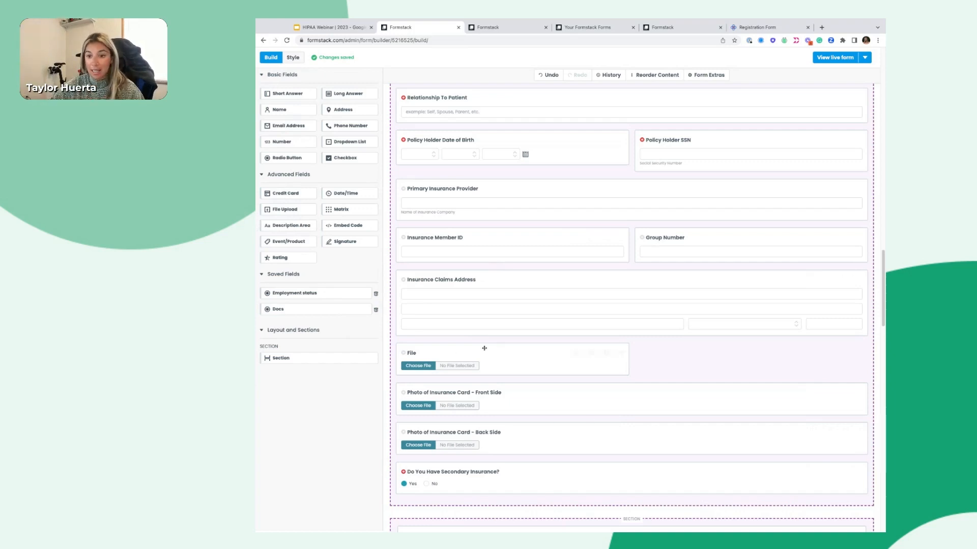
scroll(433, 428, "down", 4)
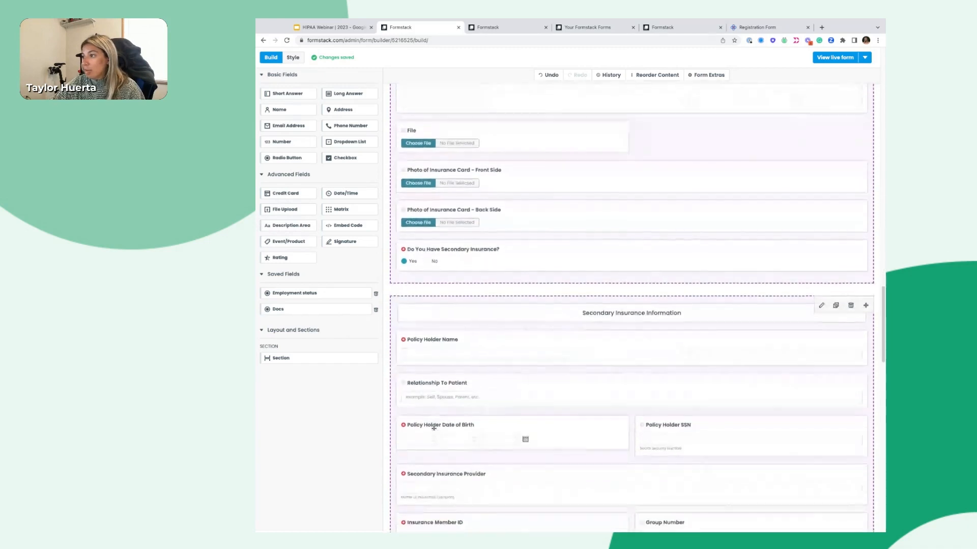
scroll(433, 429, "down", 8)
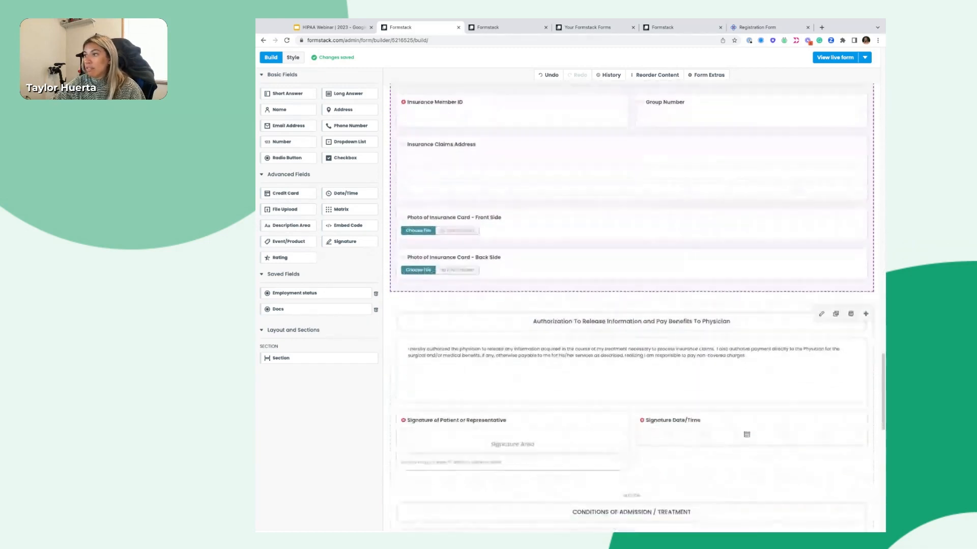
scroll(627, 324, "down", 2)
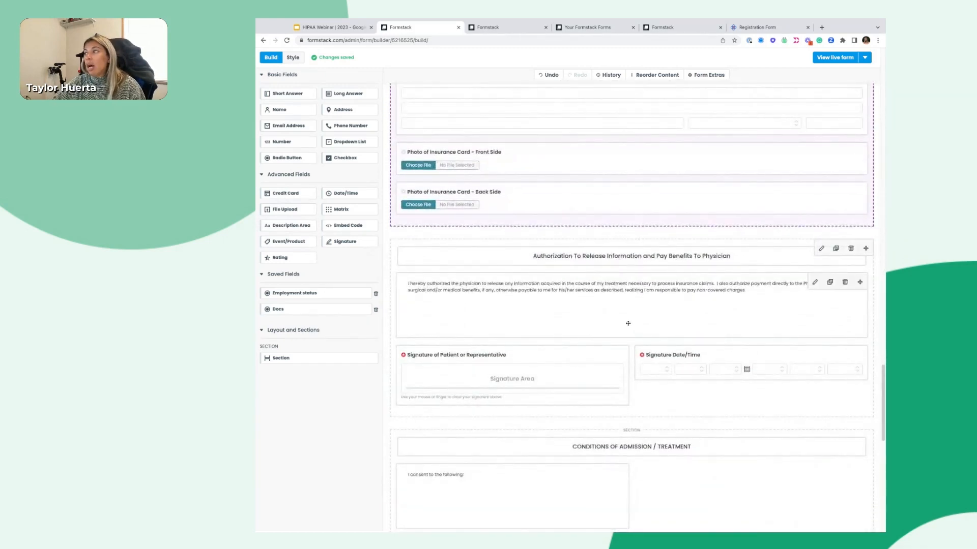
left_click(533, 301)
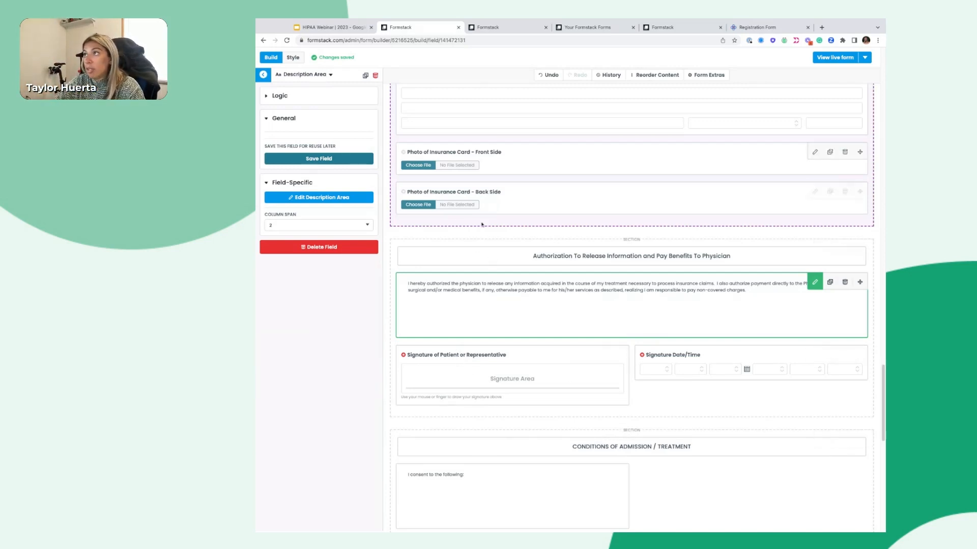
left_click(437, 188)
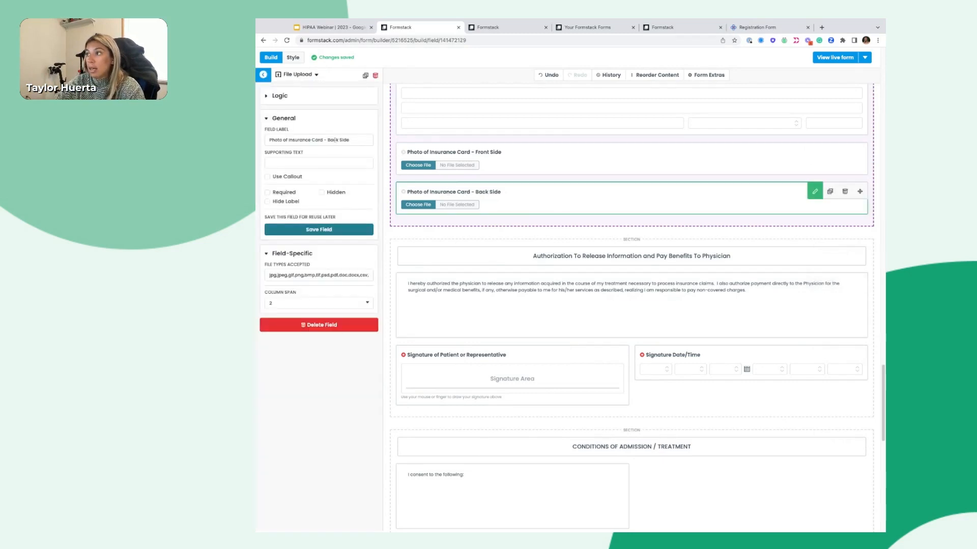
left_click(655, 312)
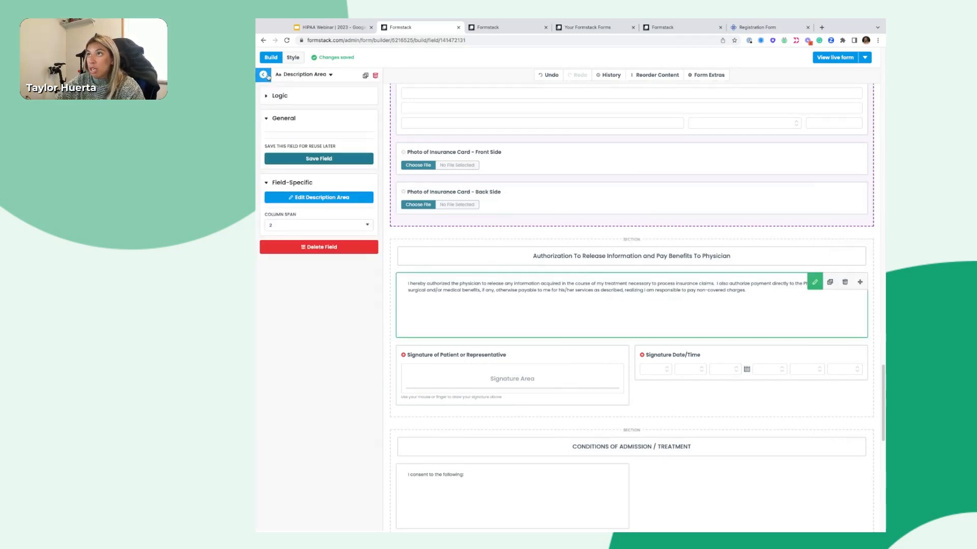
left_click(263, 74)
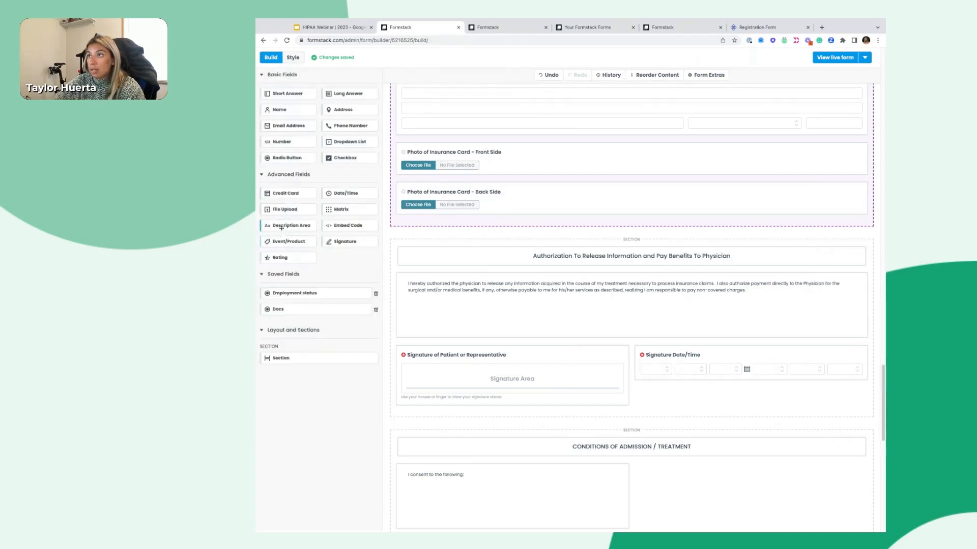
left_click(585, 299)
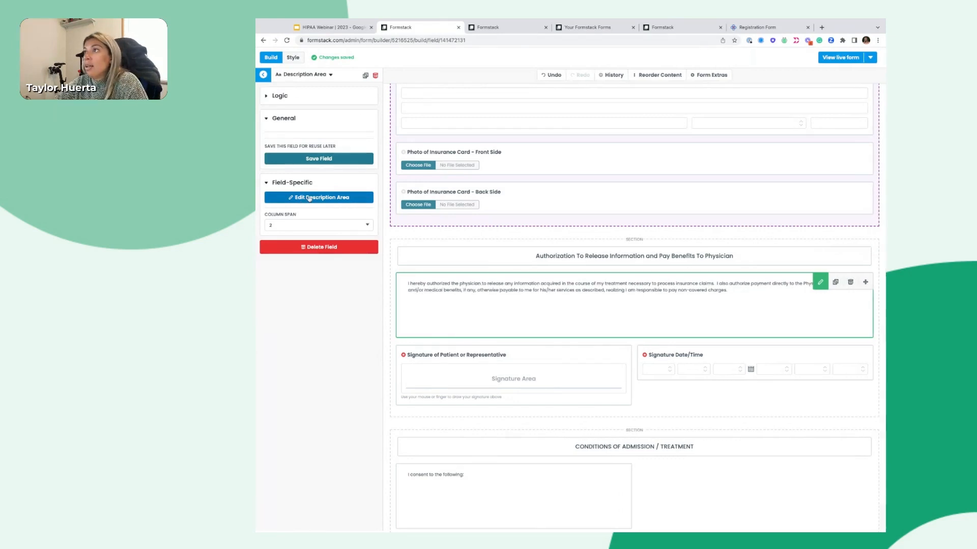
left_click(309, 198)
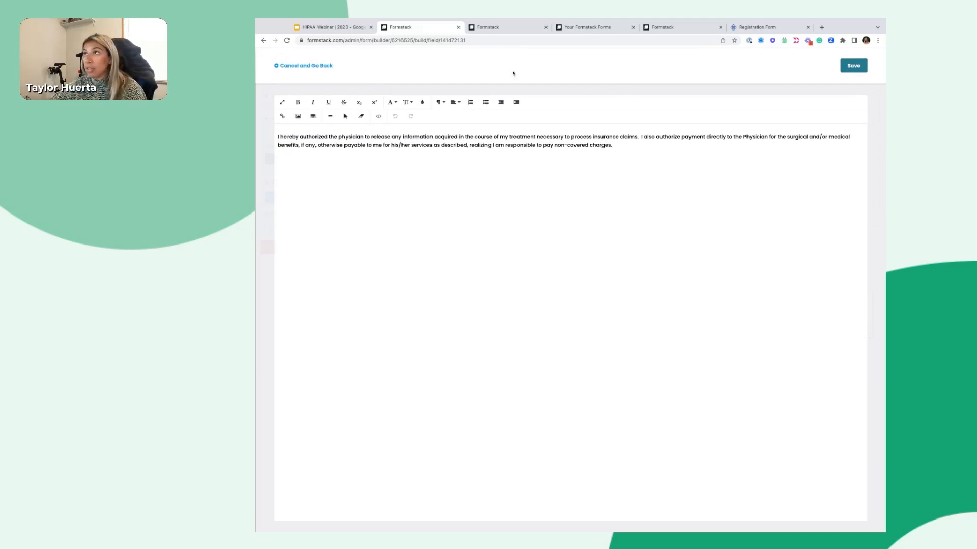
left_click(304, 67)
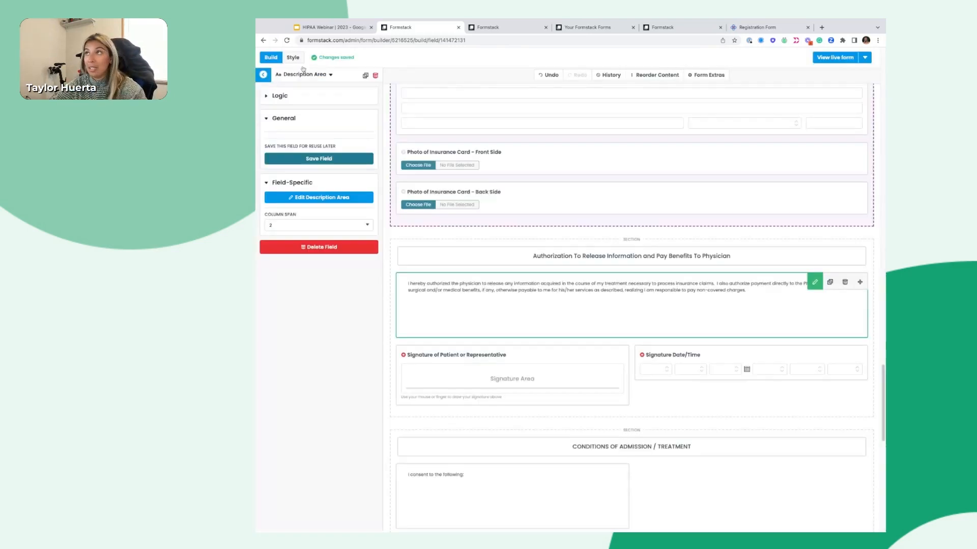
Review the live form's Authorization for Use or Release of Health Information consent items
left_click(835, 57)
scroll(504, 322, "down", 3)
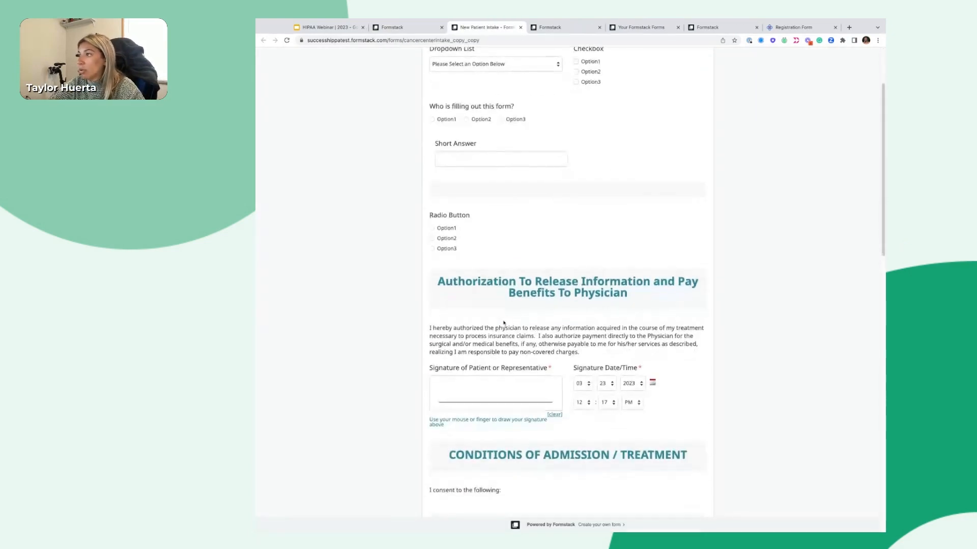
mouse_move(429, 328)
left_mouse_down()
mouse_move(560, 422)
mouse_move(580, 352)
left_mouse_up()
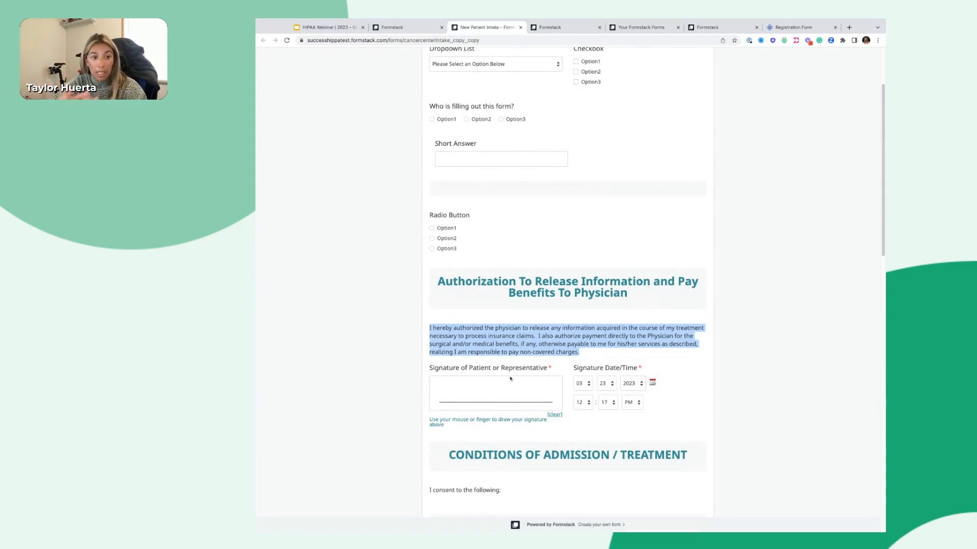
scroll(672, 478, "down", 4)
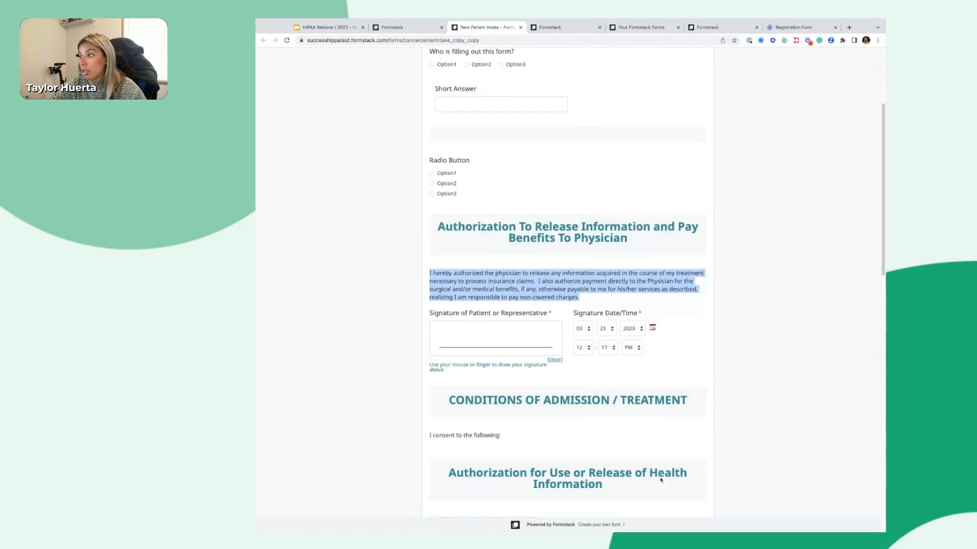
scroll(661, 480, "down", 4)
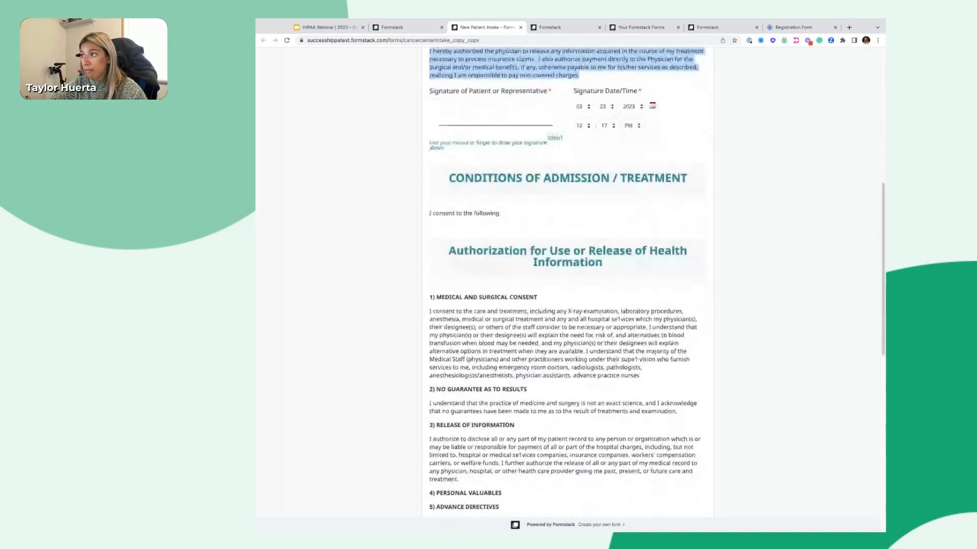
left_click_drag(427, 217, 481, 460)
scroll(515, 314, "down", 1)
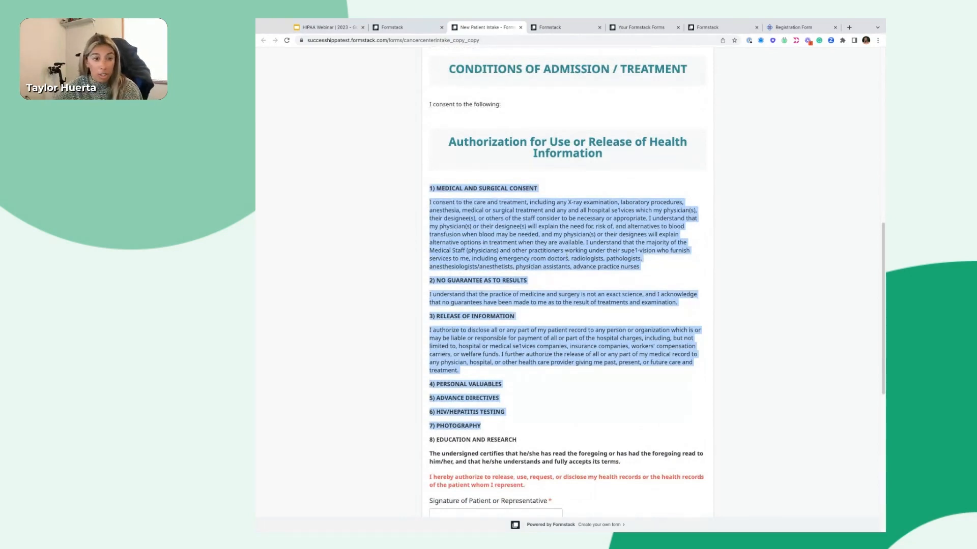
left_click(537, 218)
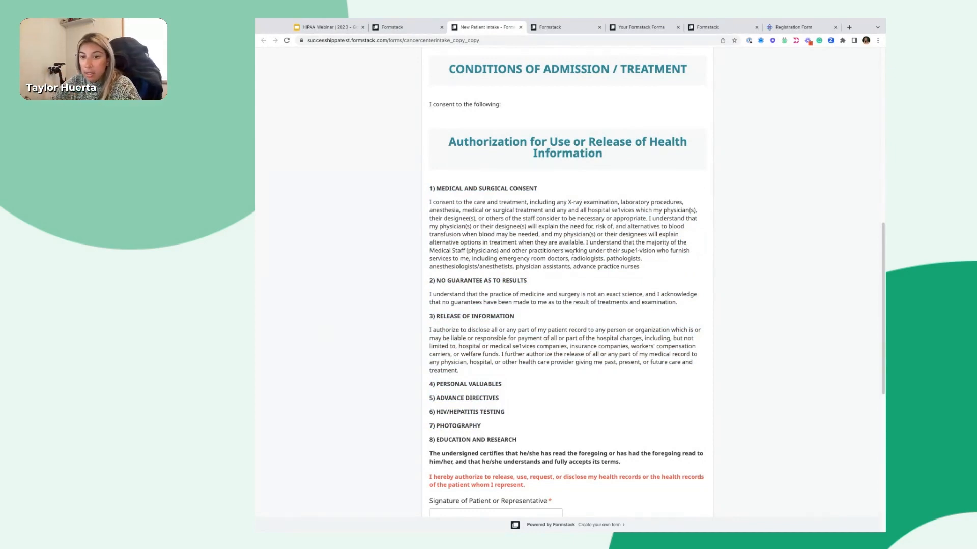
scroll(573, 252, "down", 3)
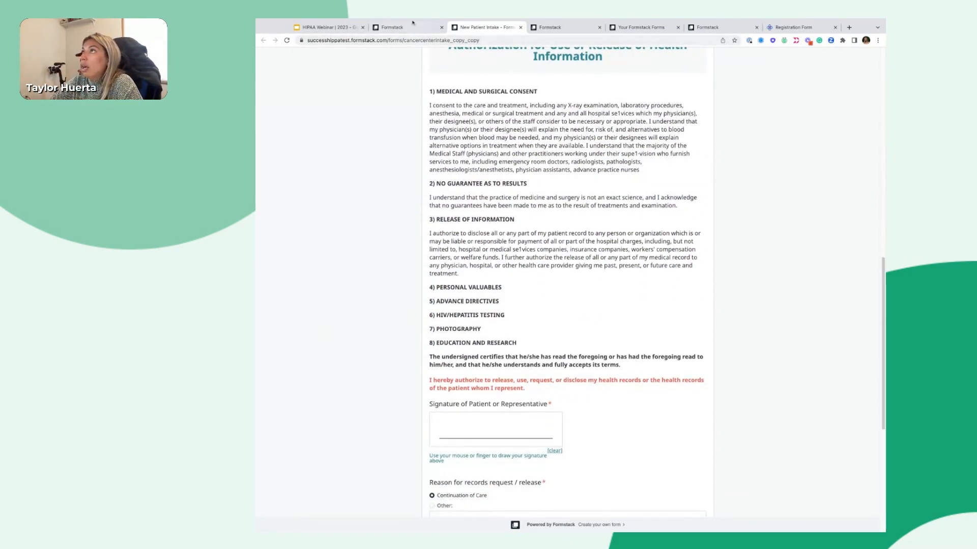
left_click(412, 24)
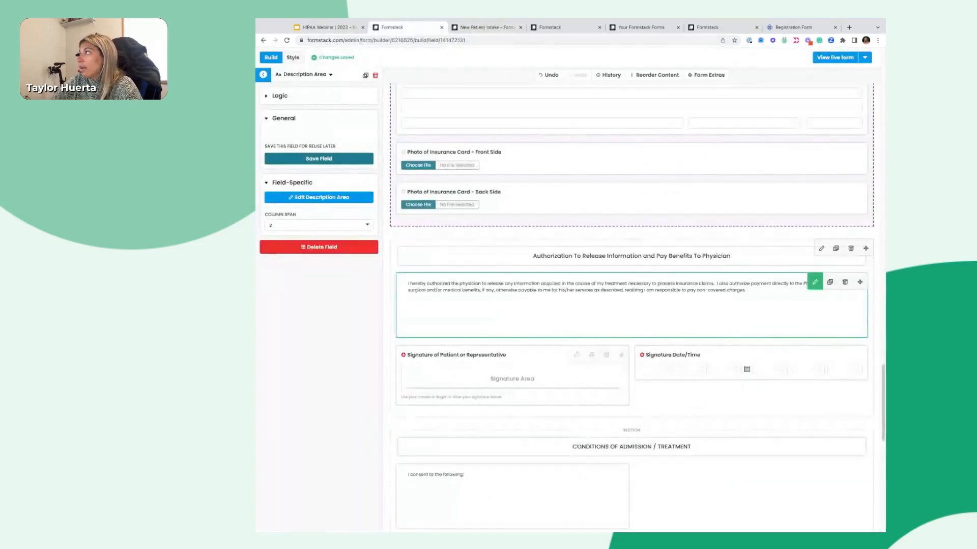
Move the 000000000 Short Answer field beside 'Which Physician Will You Be Seeing?'
left_click_drag(883, 392, 884, 97)
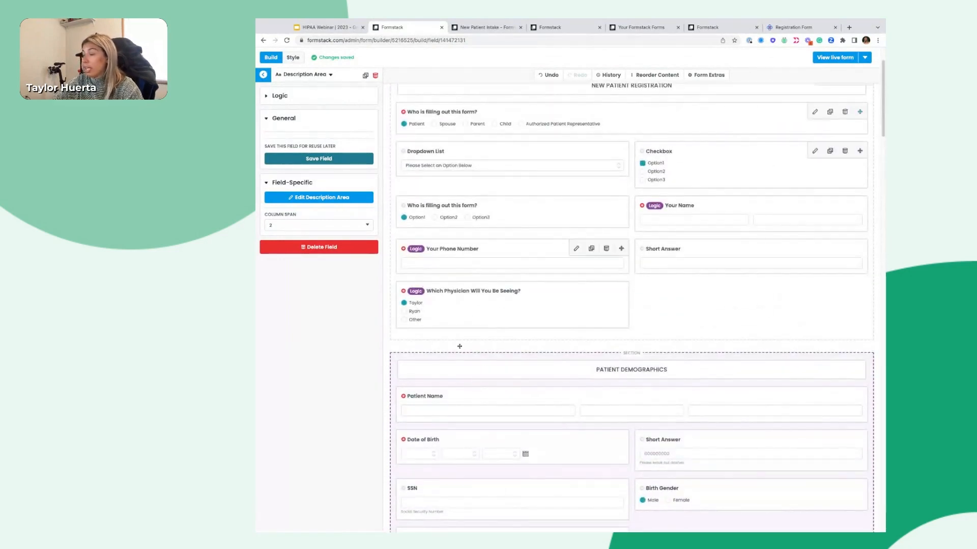
scroll(459, 346, "down", 2)
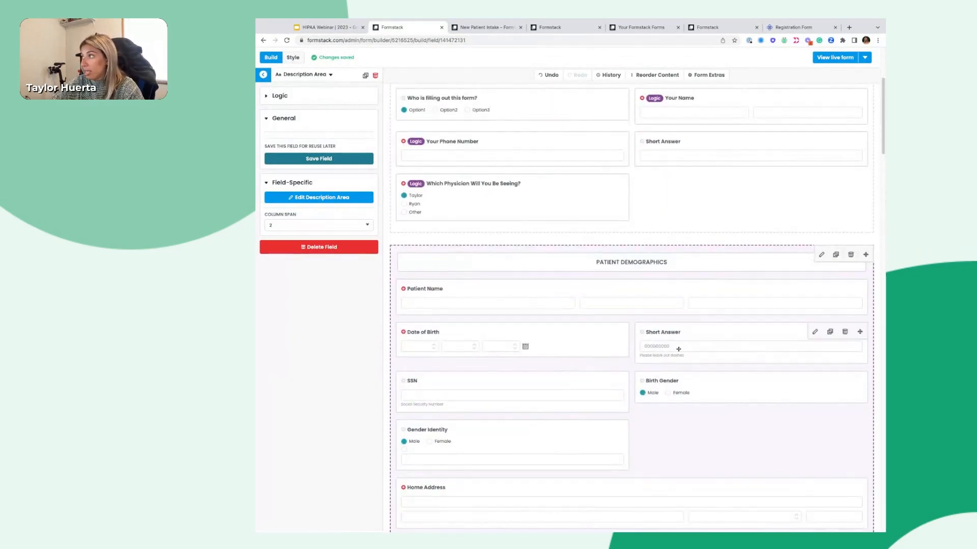
left_click_drag(679, 348, 643, 192)
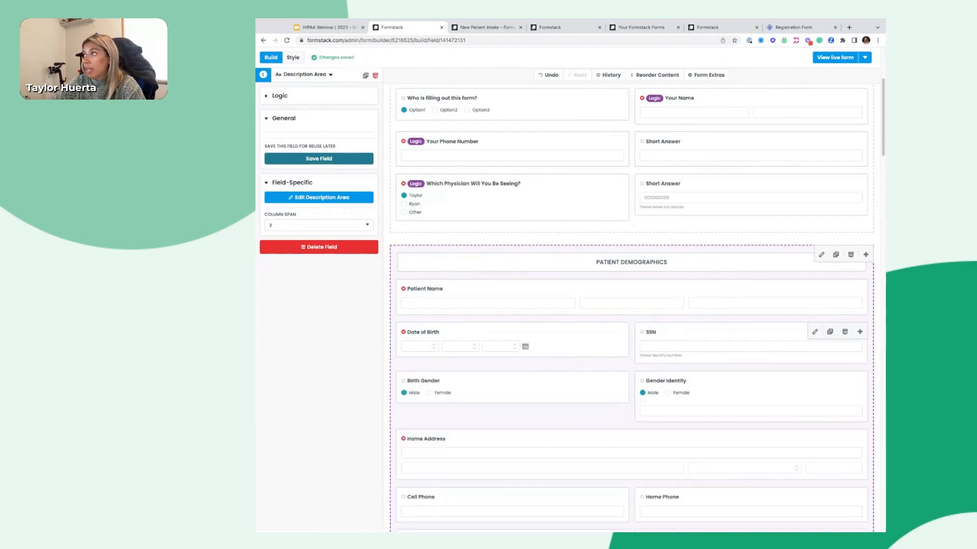
left_click(768, 199)
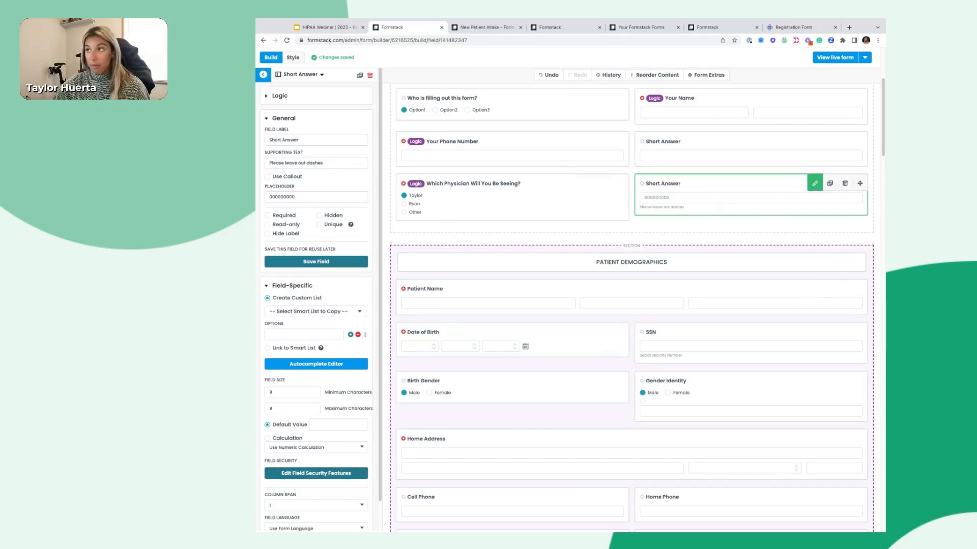
Save field security with 'Remove data from emails and exports' on and Hide input characters off
left_click(263, 75)
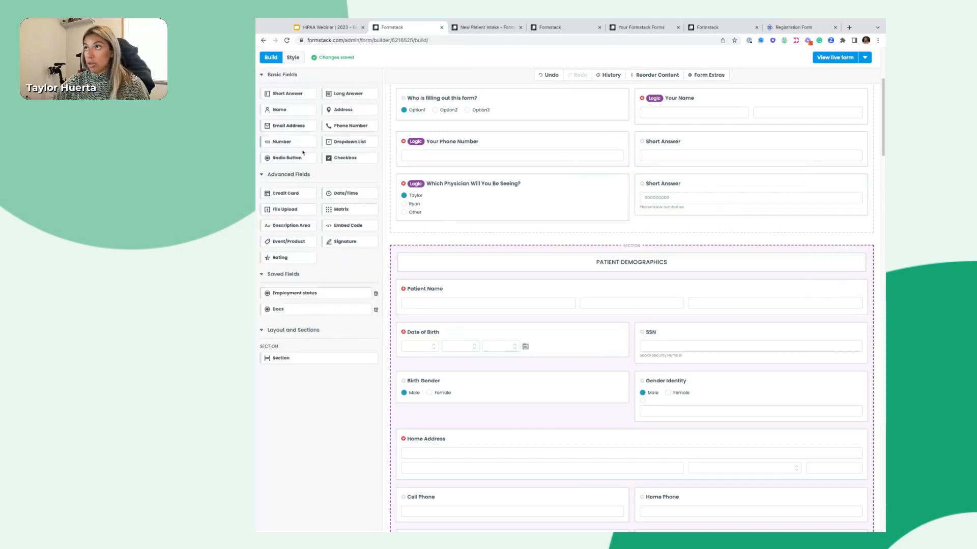
left_click(661, 189)
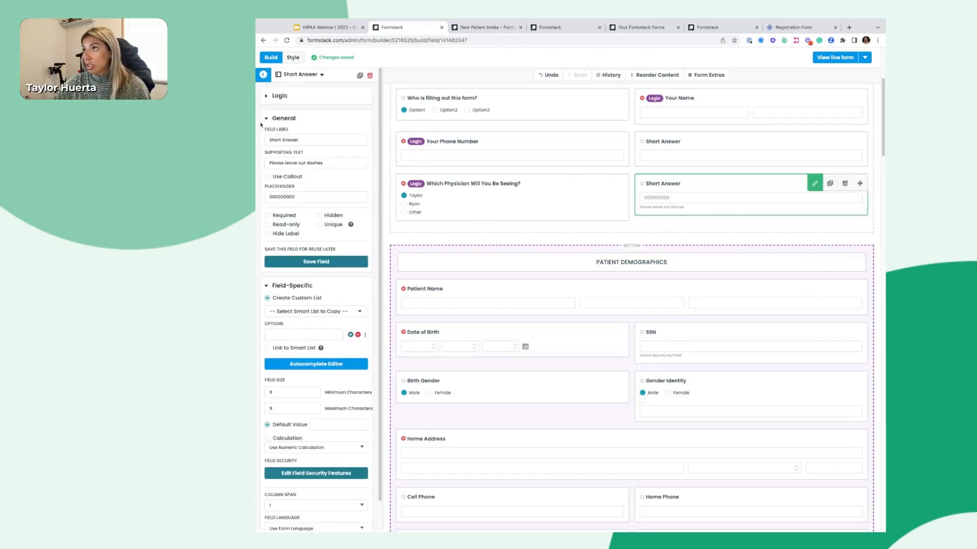
left_click(300, 474)
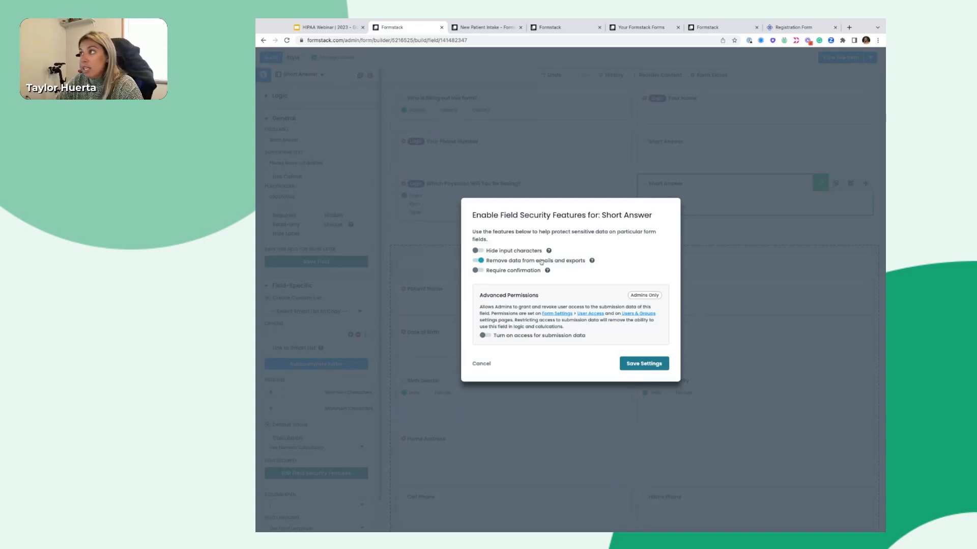
left_click(478, 251)
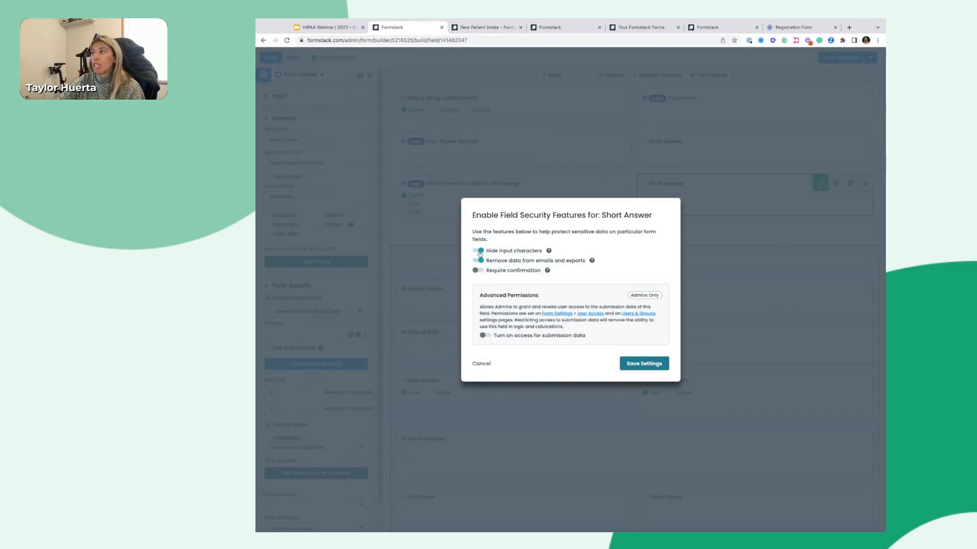
left_click(478, 251)
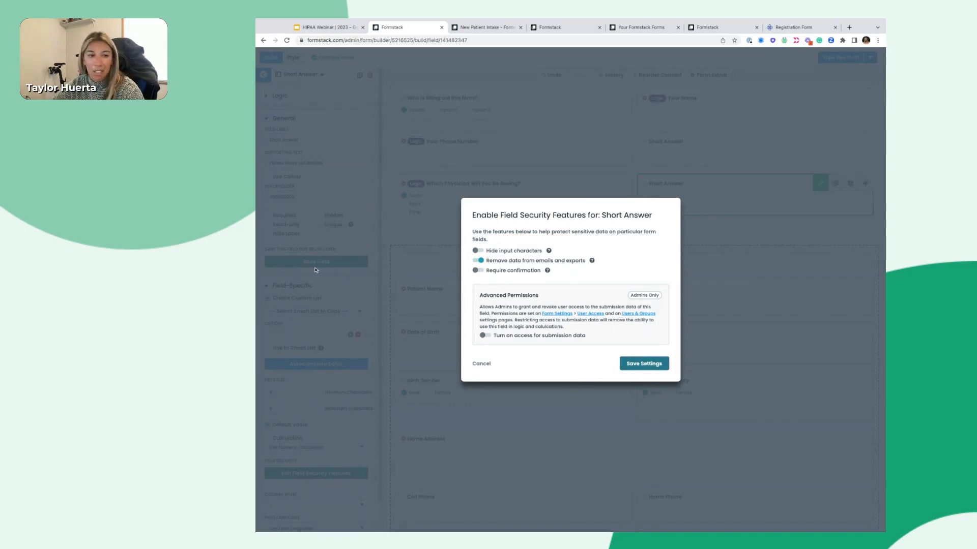
left_click(633, 365)
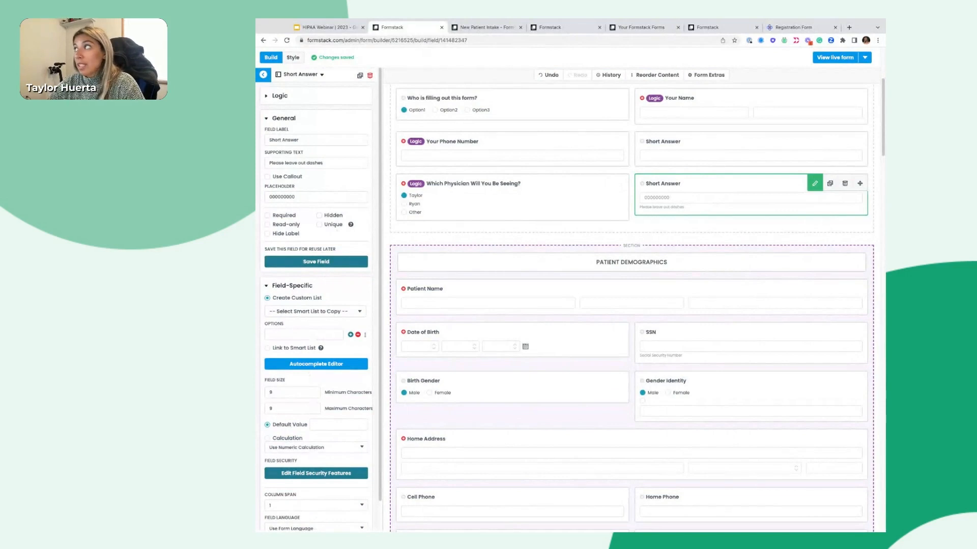
left_click(283, 161)
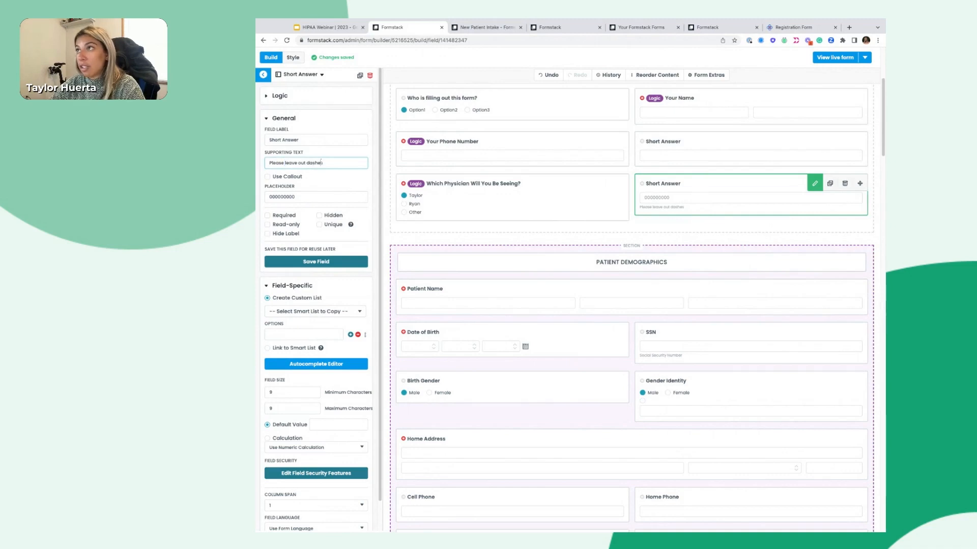
triple_click(307, 164)
left_click(645, 208)
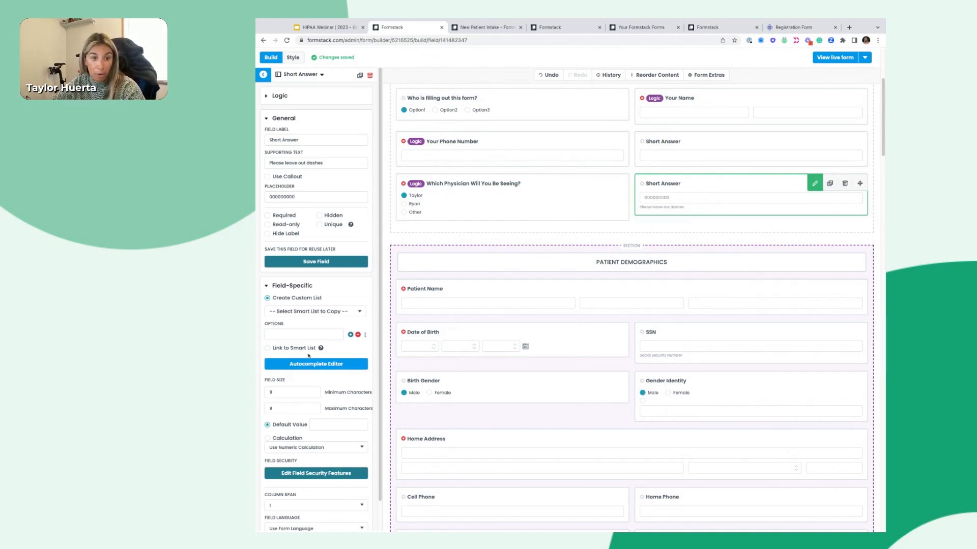
Set the Date of Birth field's default value to Current Date/Time
left_click(494, 333)
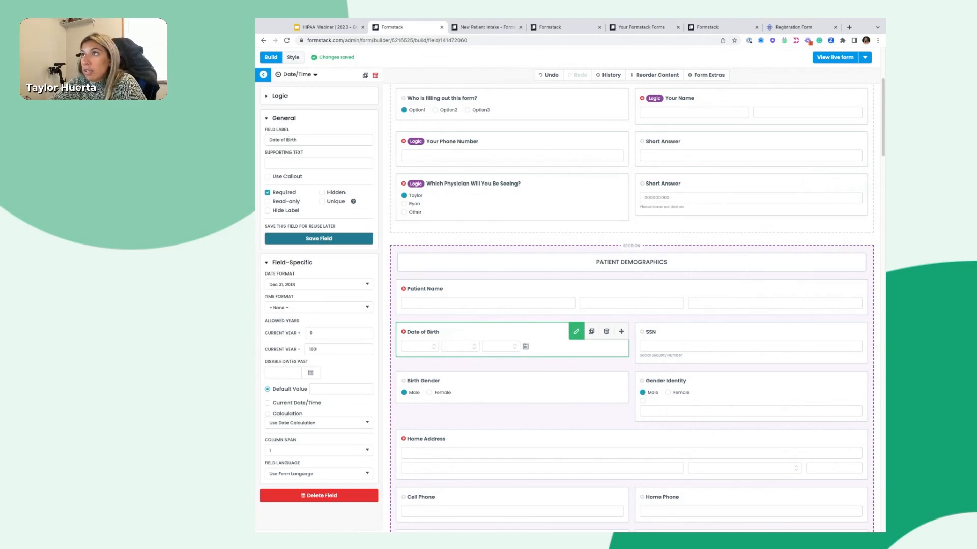
left_click(264, 75)
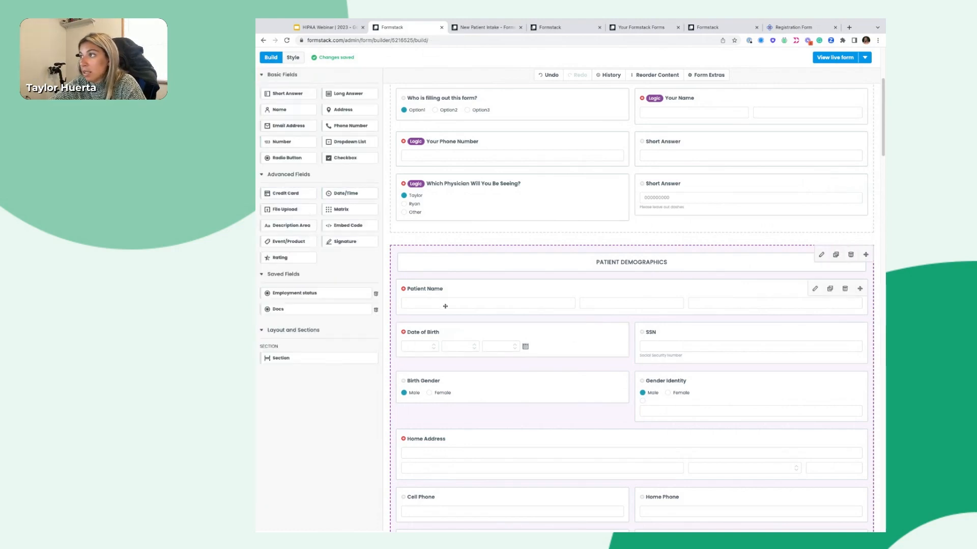
left_click(443, 333)
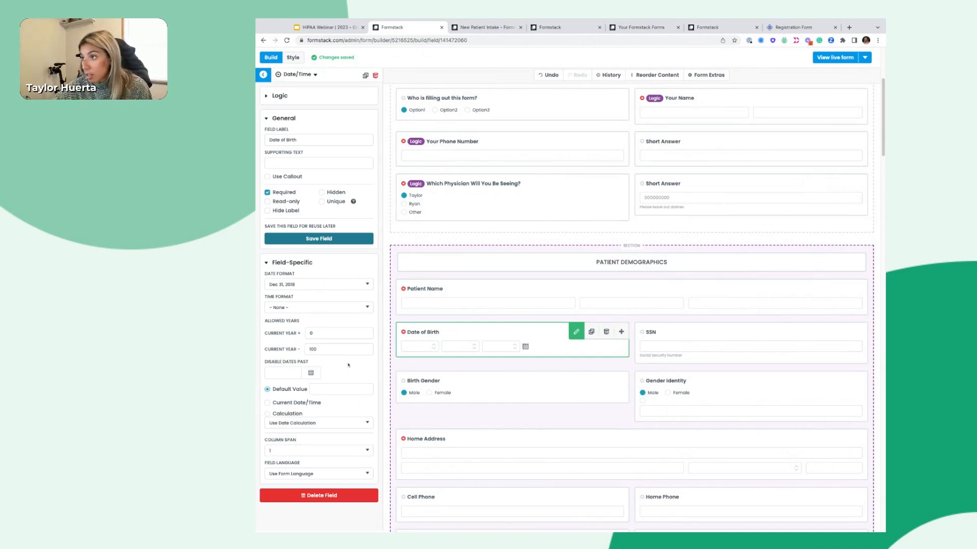
left_click(267, 402)
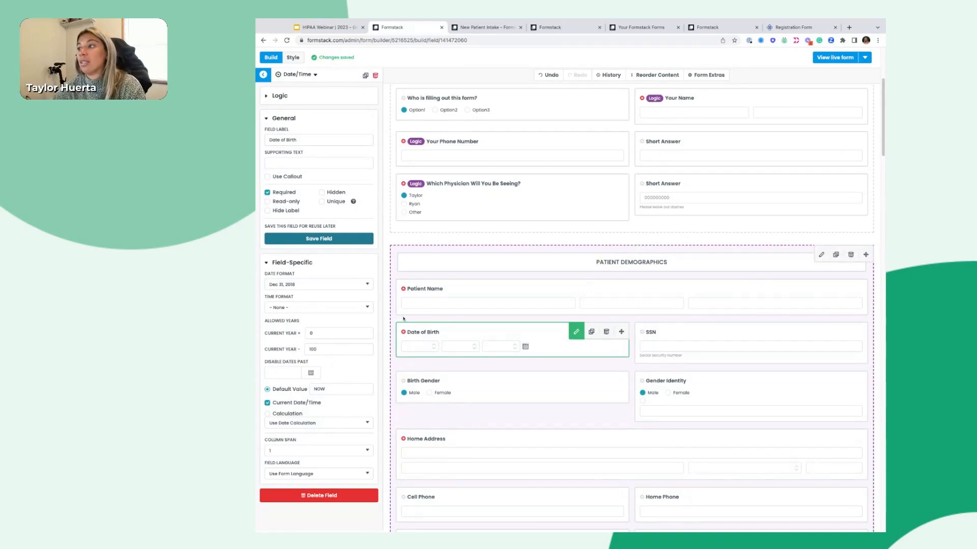
left_click(263, 75)
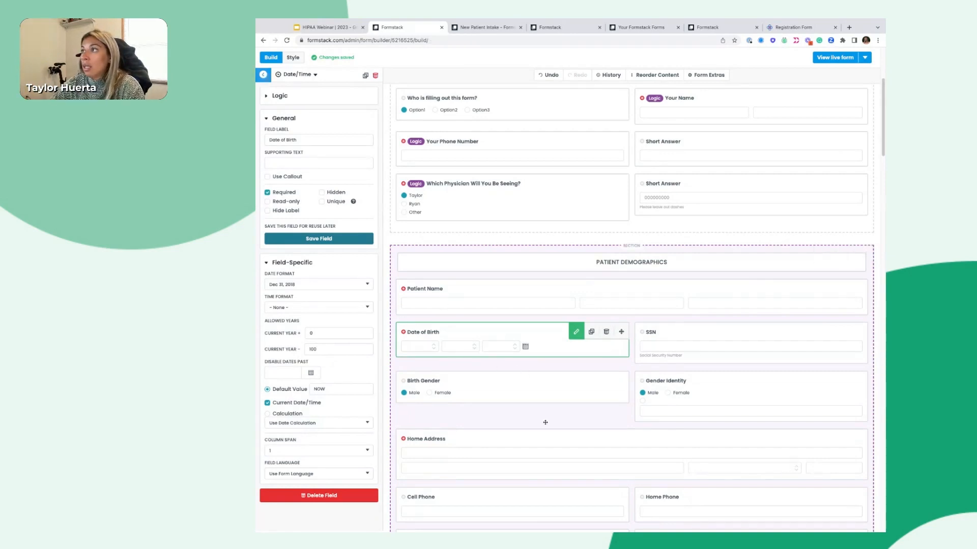
scroll(508, 295, "up", 5)
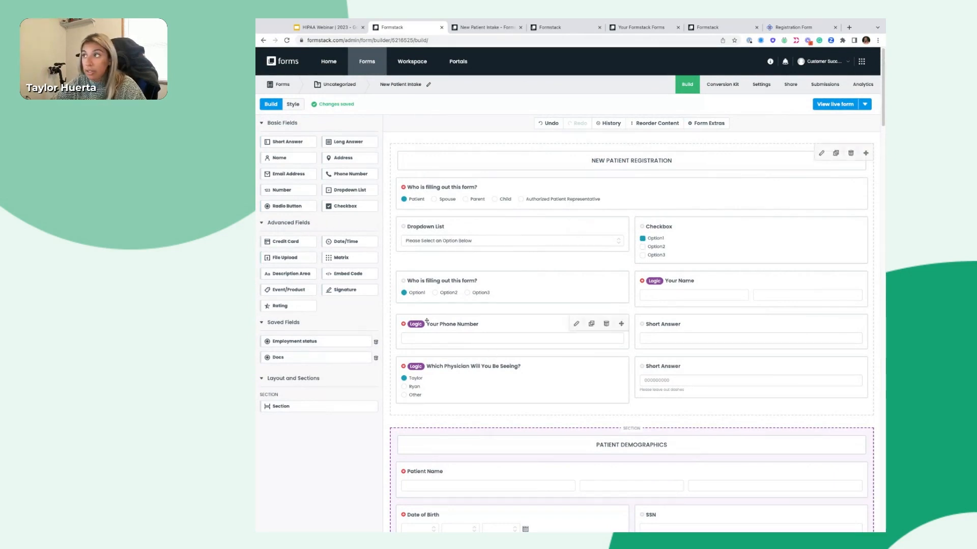
Check the Your Phone Number field's settings, then bring up Form Extras
left_click(454, 338)
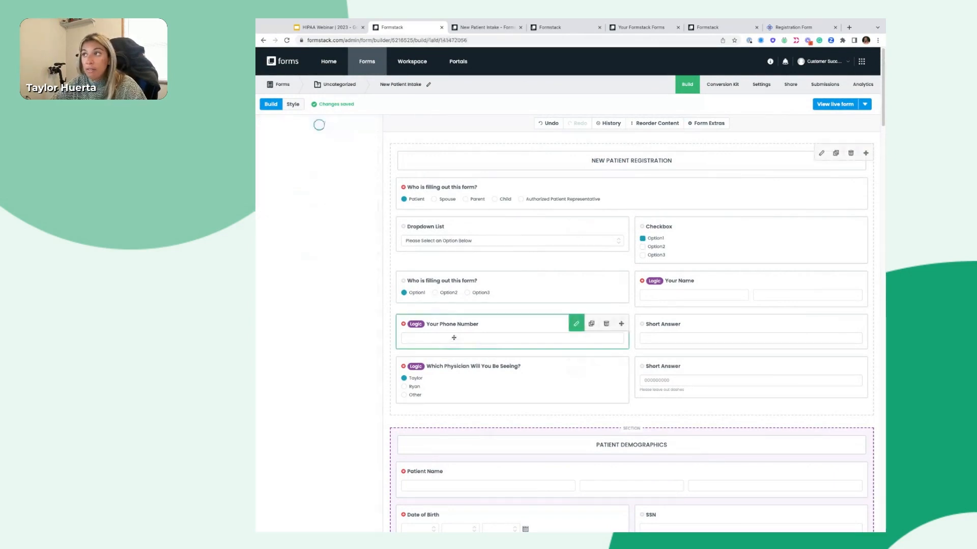
scroll(293, 342, "down", 2)
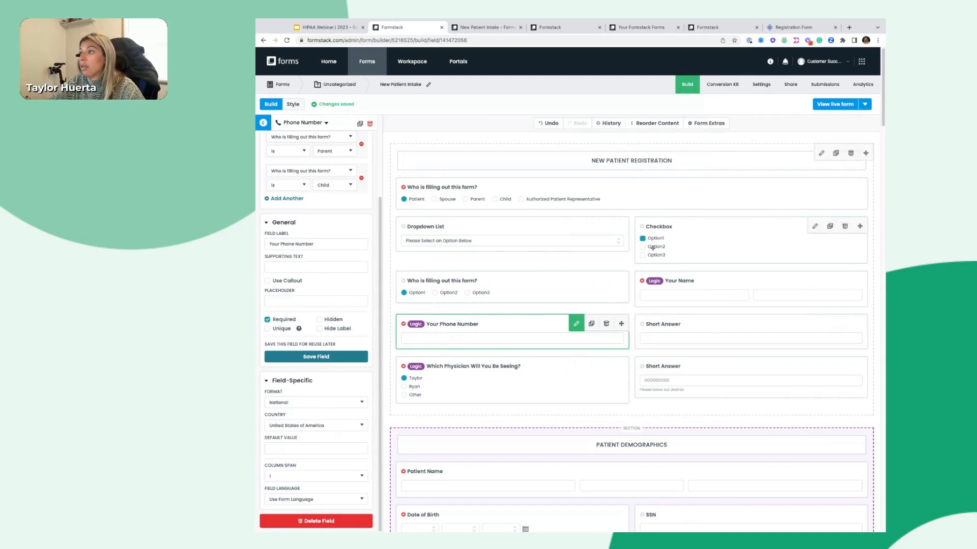
left_click(706, 123)
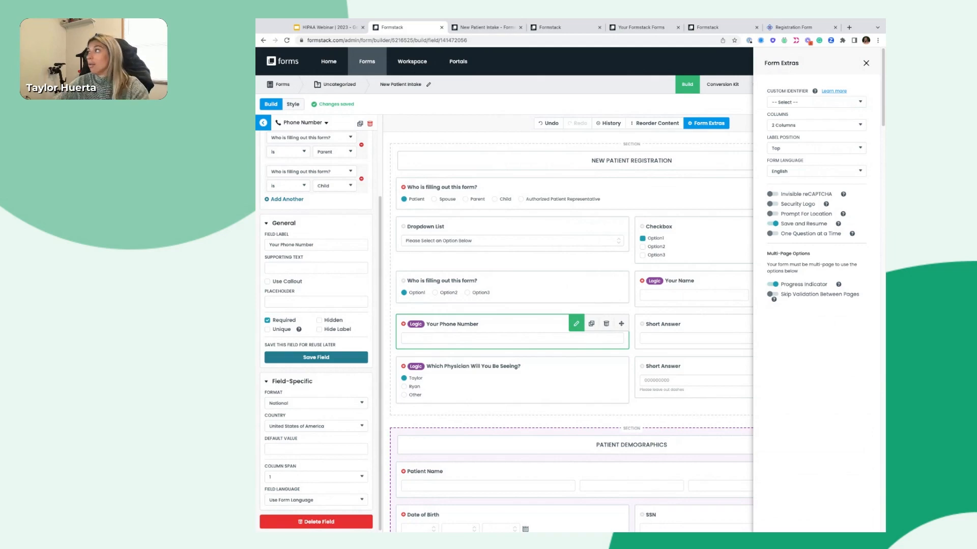
Turn on One Question at a Time in Form Extras and close the settings
left_click(773, 234)
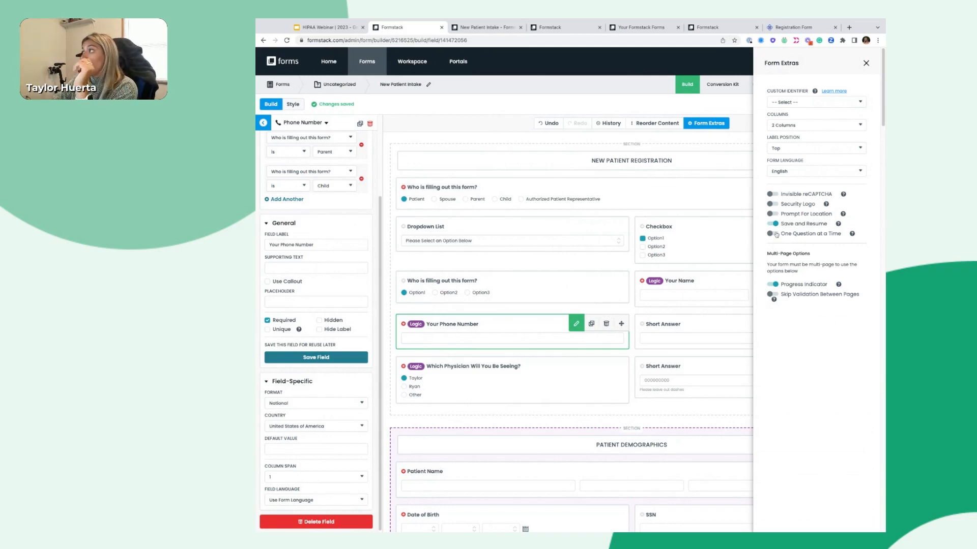
left_click(621, 190)
left_click(866, 63)
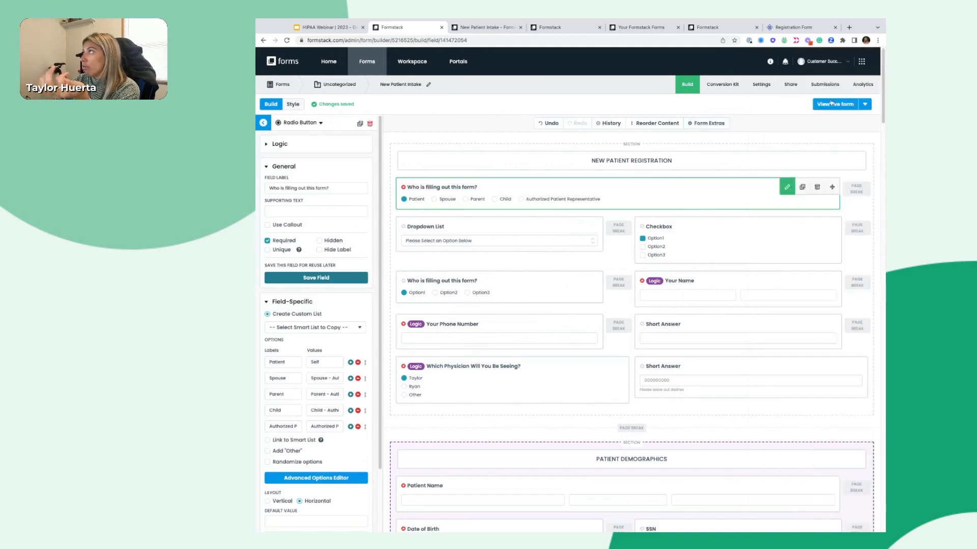
Test the live form by answering Spouse and advancing, then return to Form Extras
left_click(831, 103)
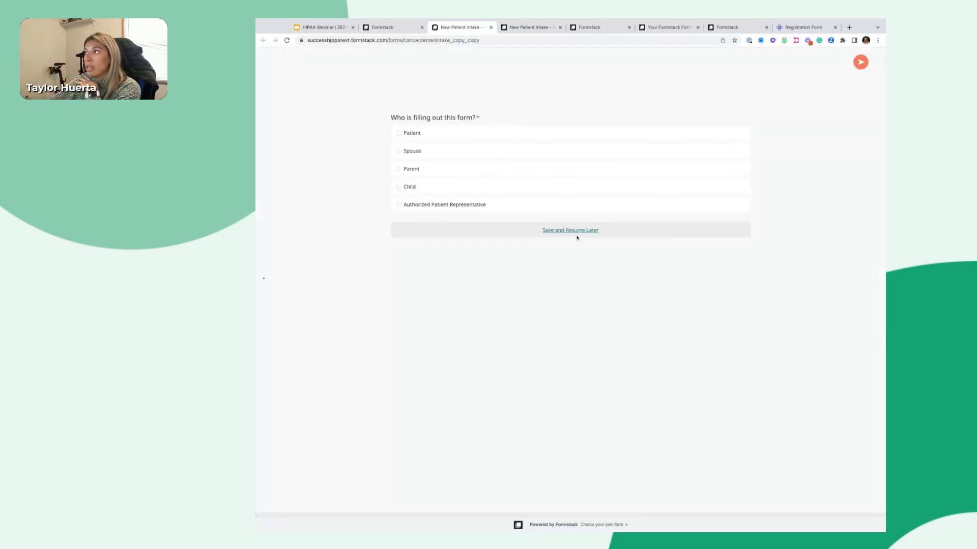
left_click(860, 62)
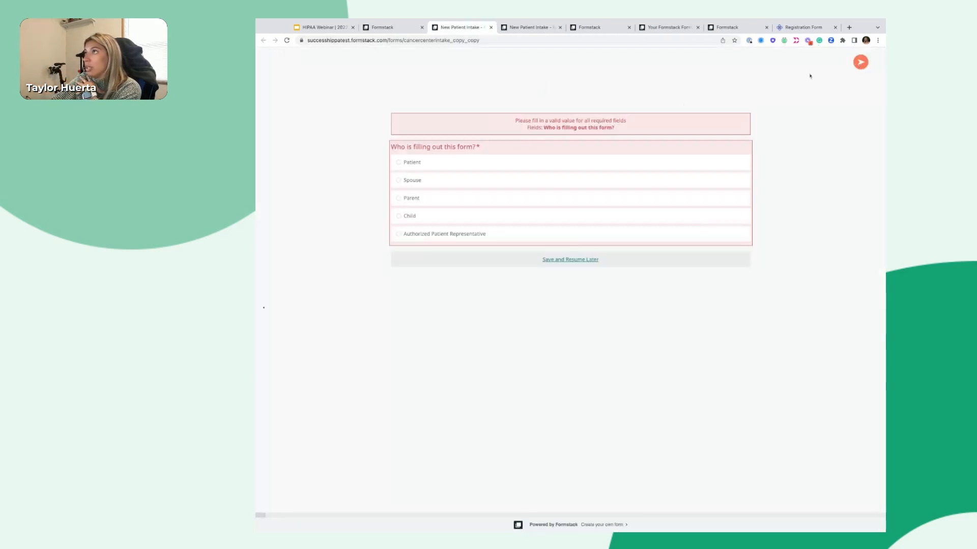
left_click(477, 181)
left_click(860, 62)
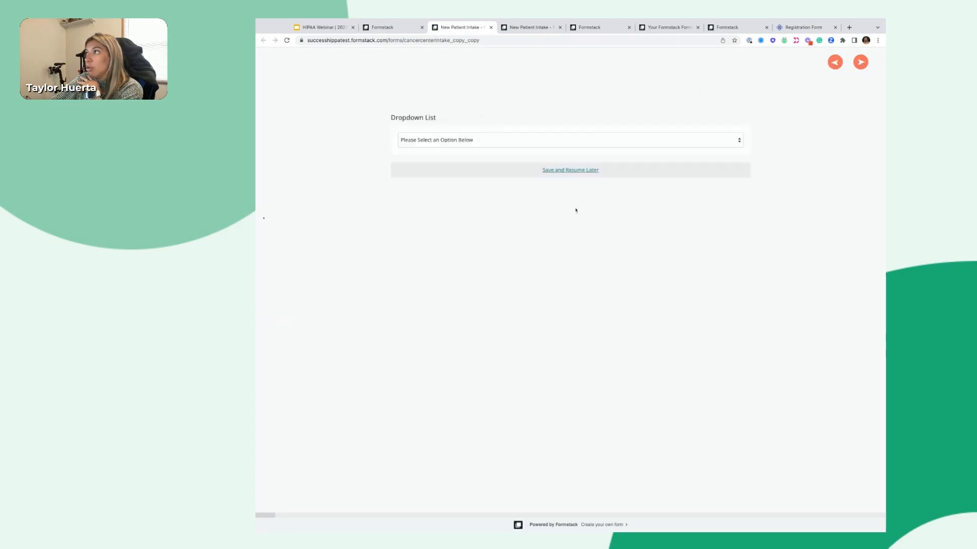
left_click(491, 27)
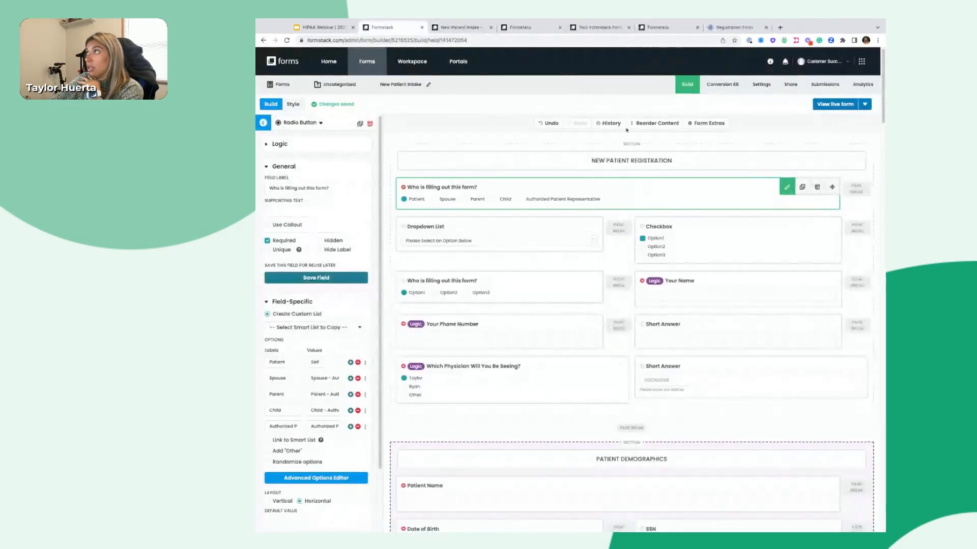
left_click(708, 123)
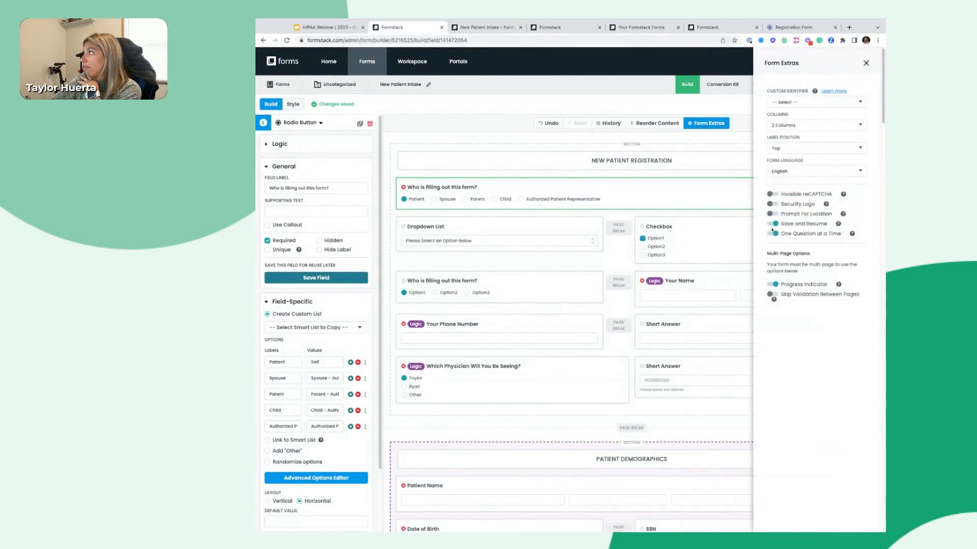
Switch One Question at a Time off and check the live form with a Spouse answer
left_click(773, 233)
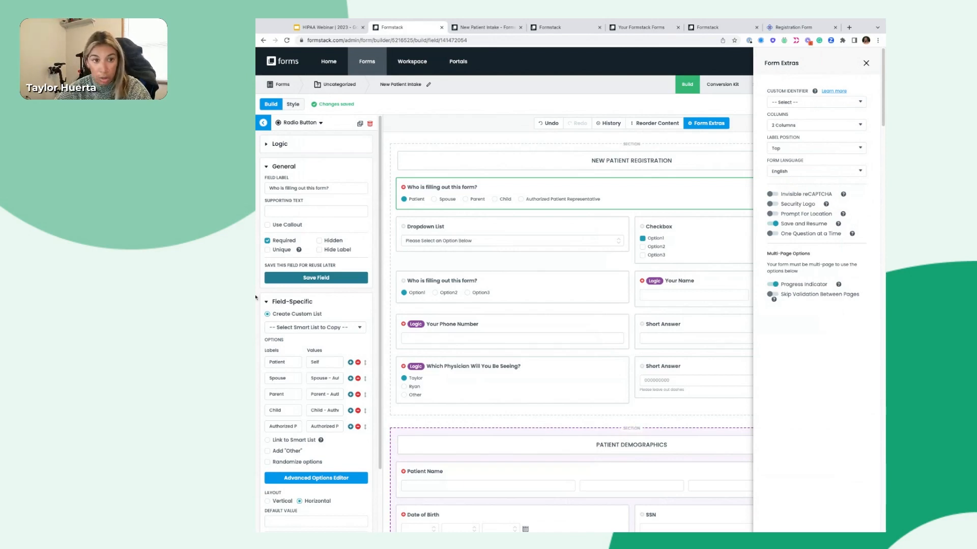
left_click(866, 64)
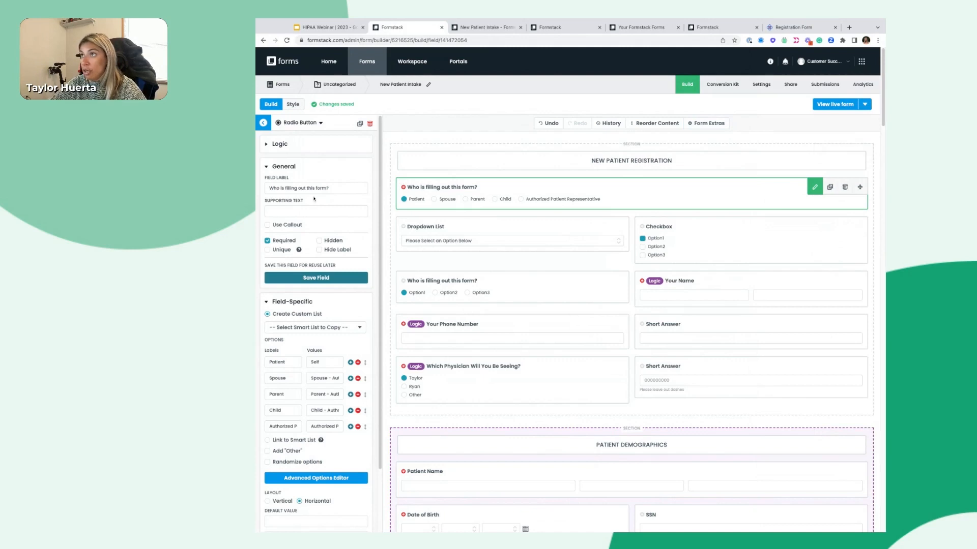
left_click(832, 104)
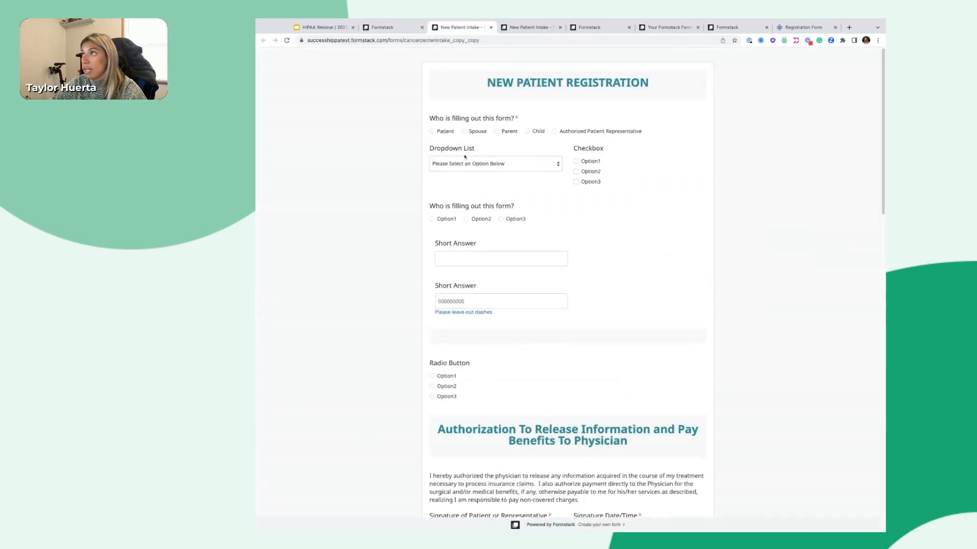
left_click(463, 132)
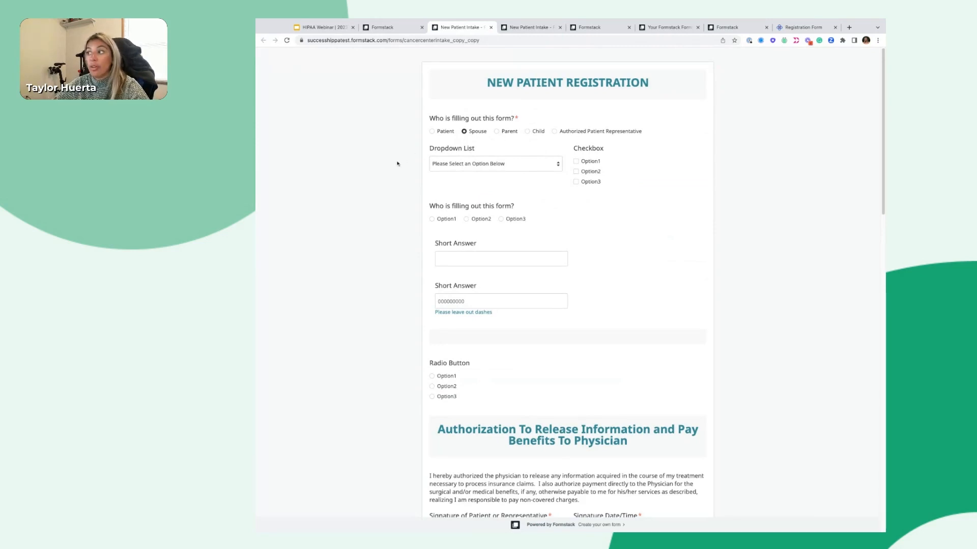
left_click(491, 28)
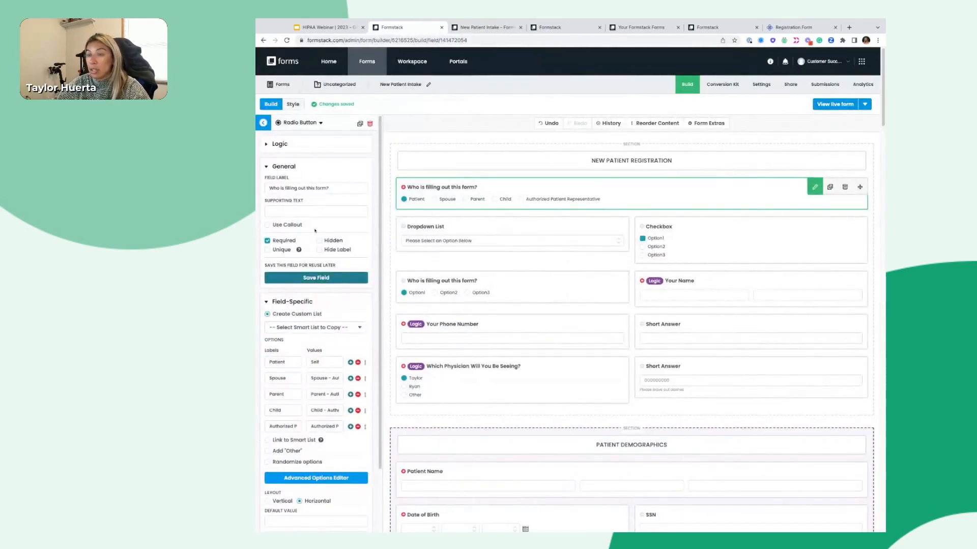
Uncheck Required on 'Who is filling out this form?' and select the NEW PATIENT REGISTRATION section
left_click(403, 187)
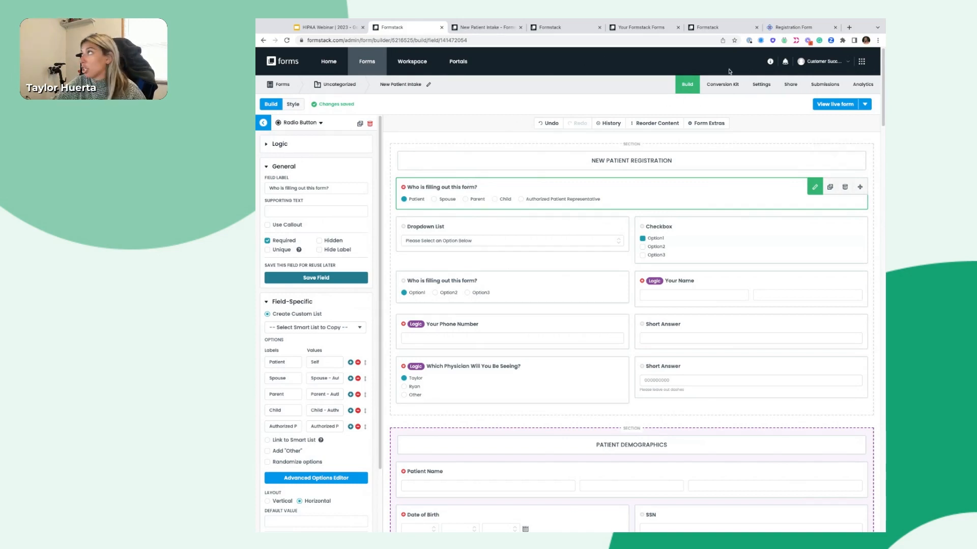
left_click(770, 63)
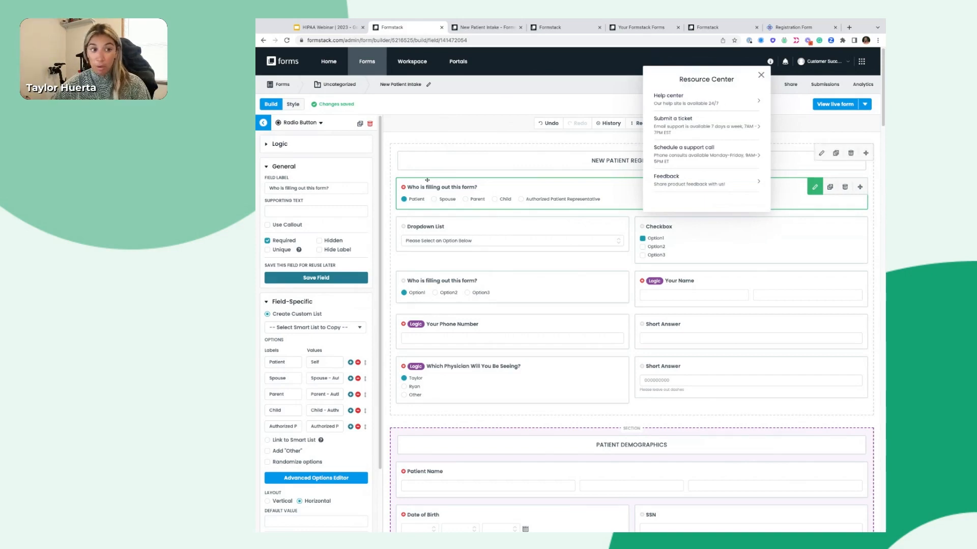
left_click(440, 161)
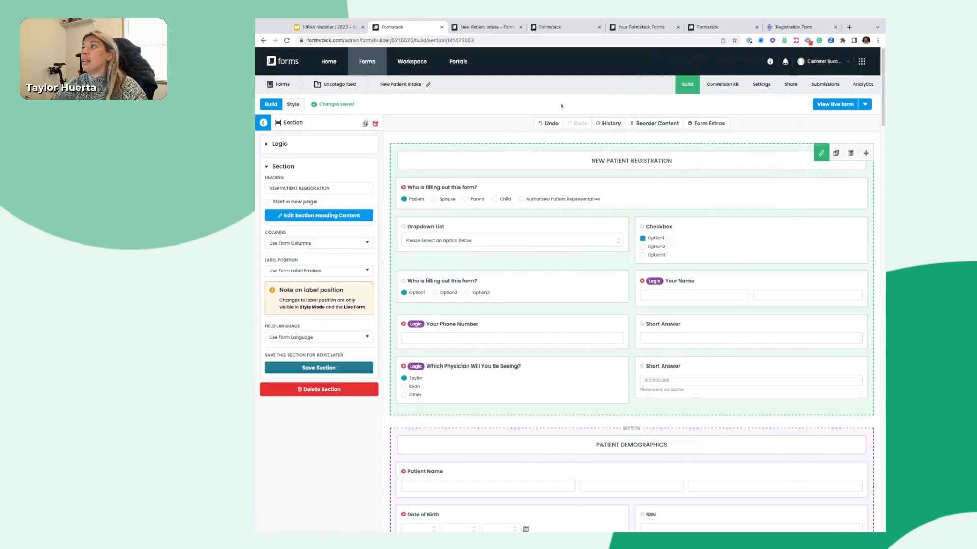
Go to the form's Settings and open the Emails & Actions page
left_click(759, 85)
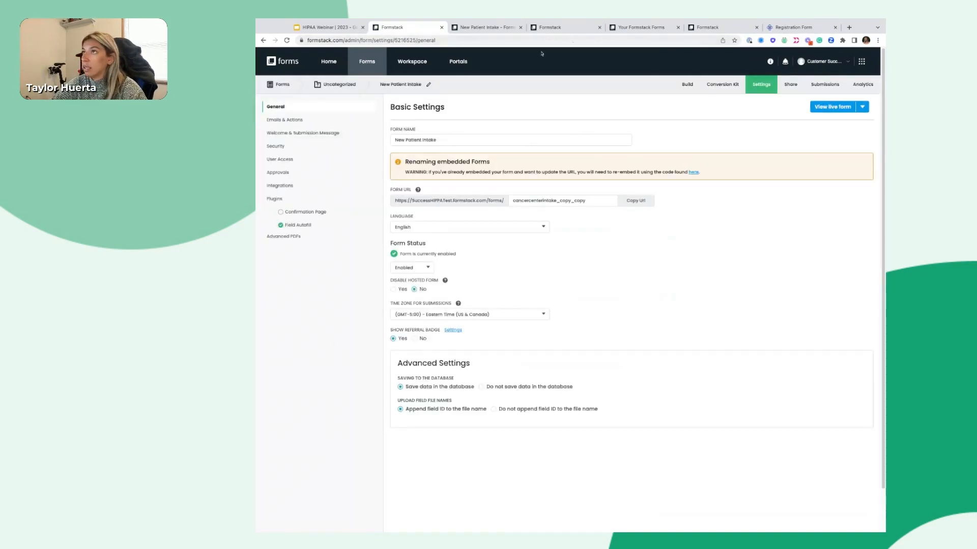
left_click(295, 122)
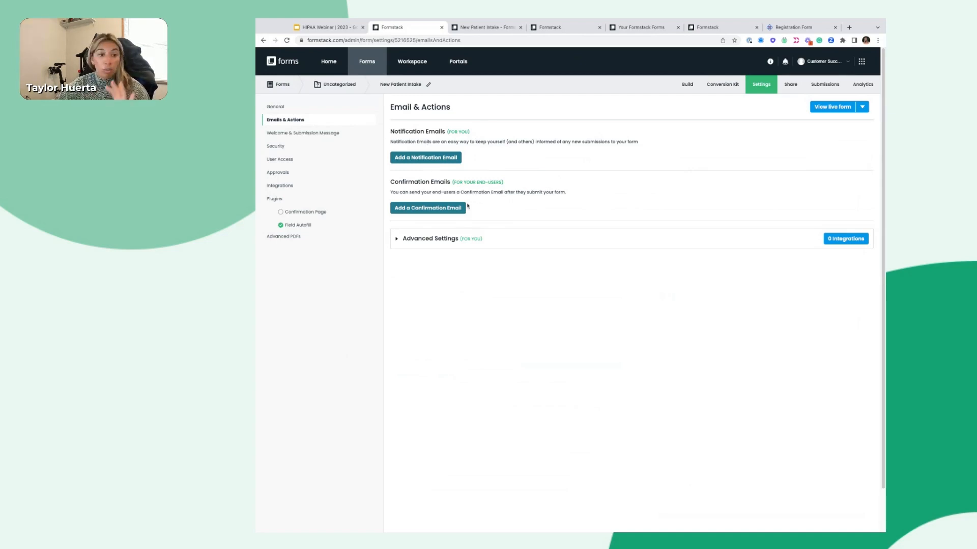
Start a new notification email, then bring up the account menu in the account admin tab
left_click(430, 162)
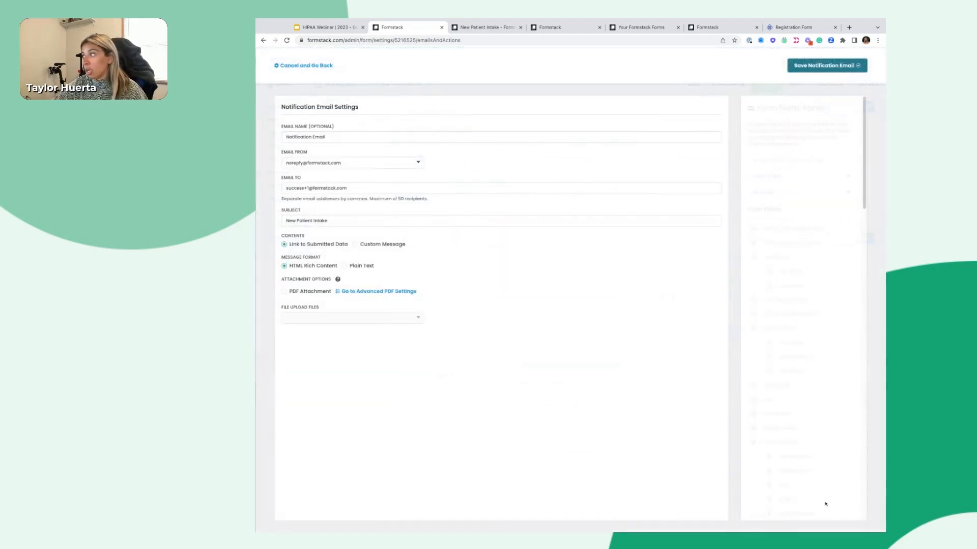
scroll(826, 503, "down", 5)
scroll(825, 504, "down", 5)
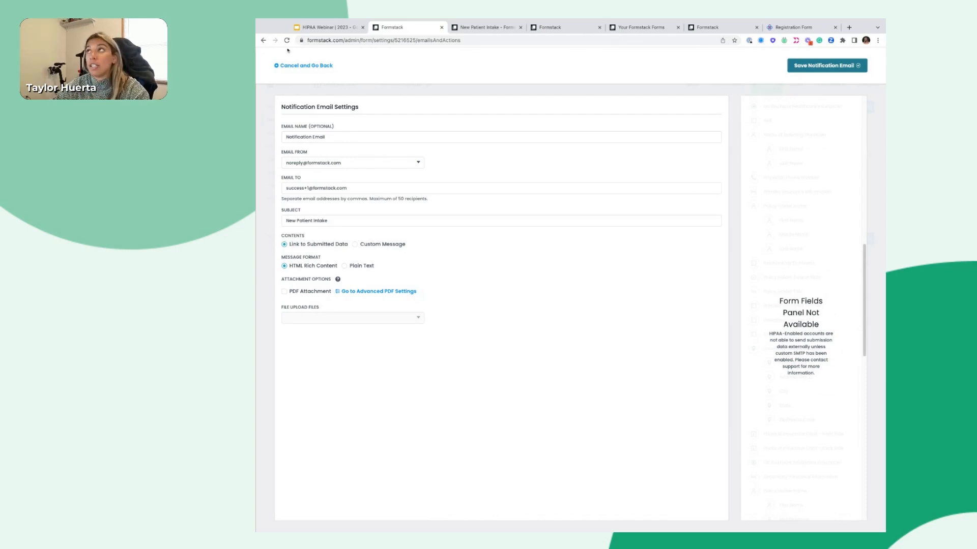
left_click(541, 29)
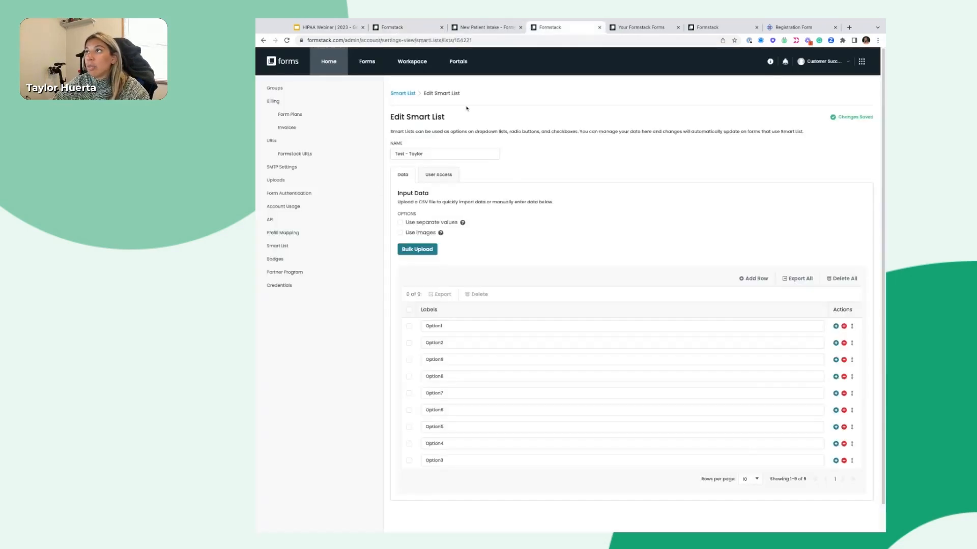
left_click(815, 62)
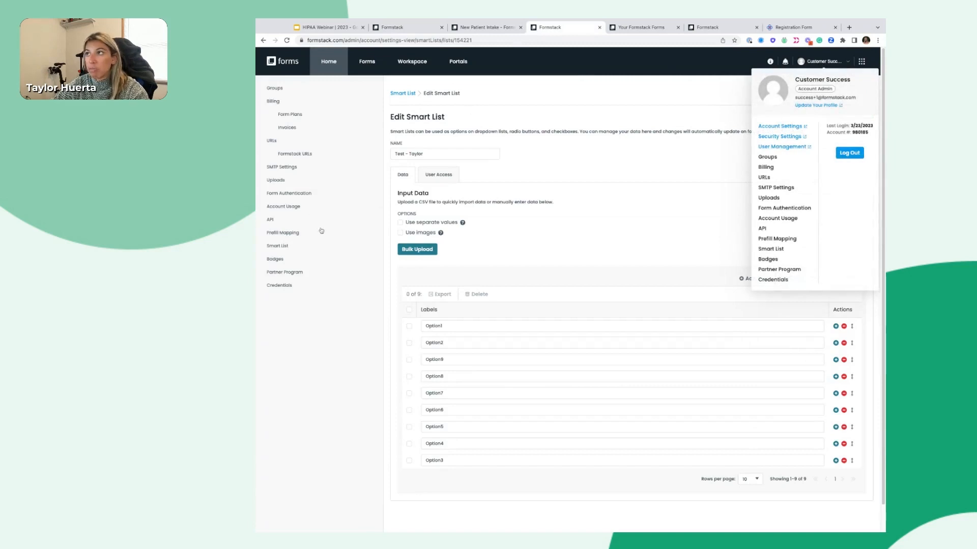
Go to the account's SMTP Settings page from the account menu
left_click(281, 168)
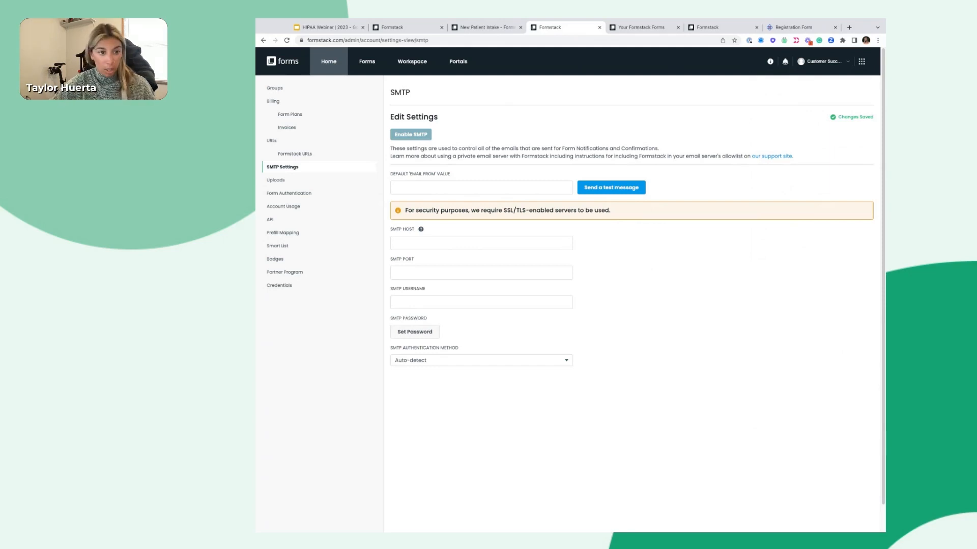
Set notification contents to Custom Message: 'There is a new submission for New Patient Intake, Please log in'
left_click(401, 28)
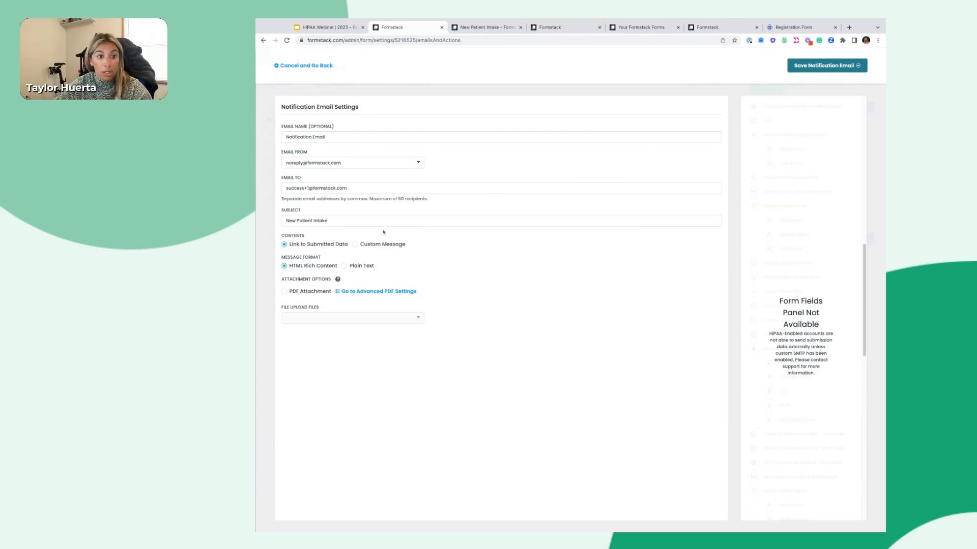
left_click(355, 244)
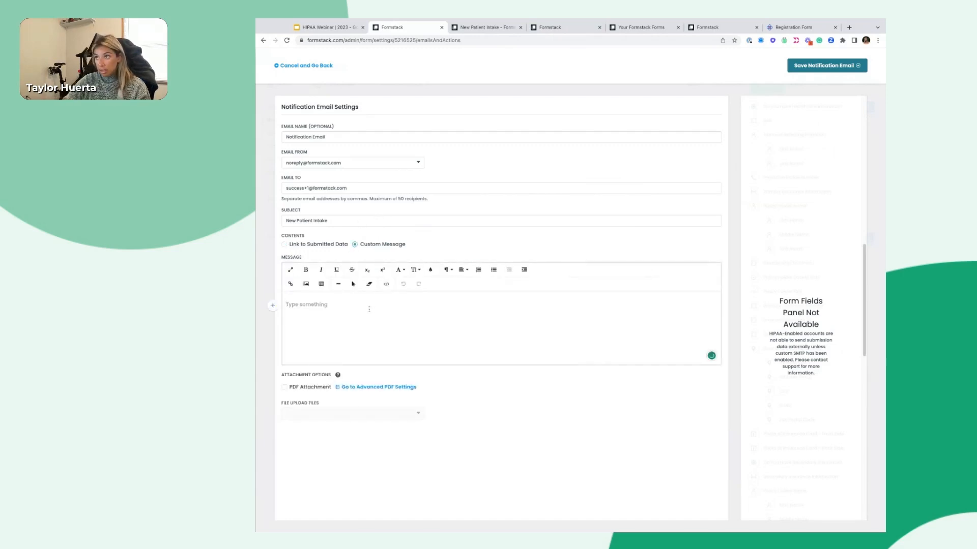
type("There ")
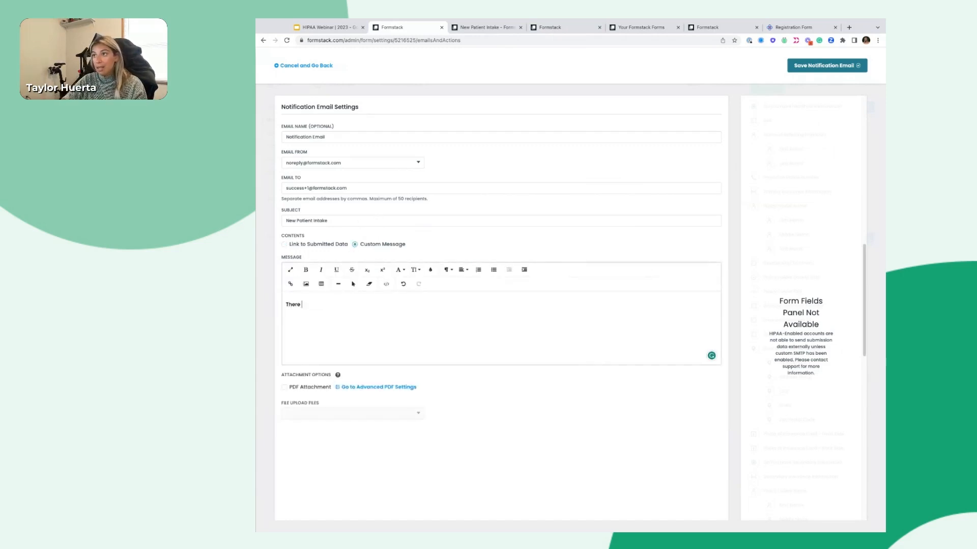
type("is a new submissi")
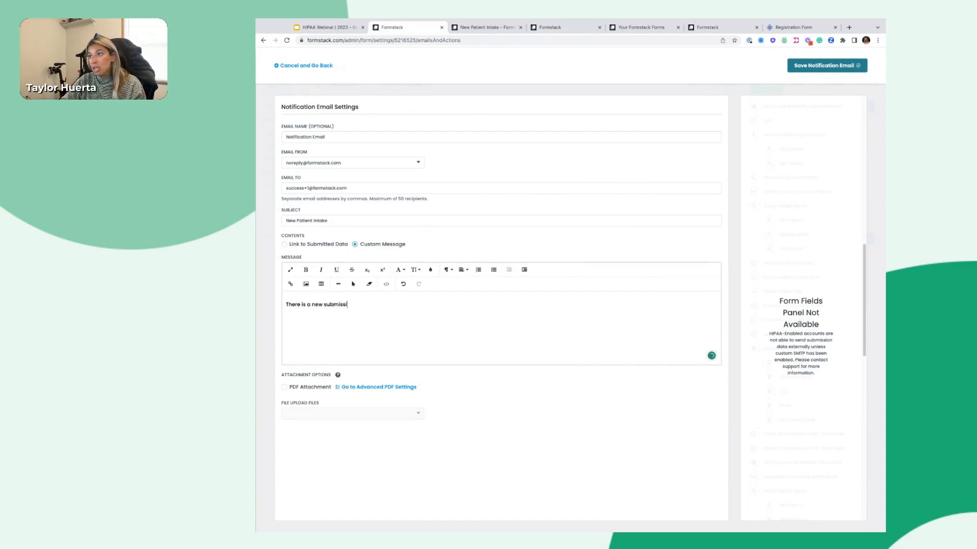
type("on for New P")
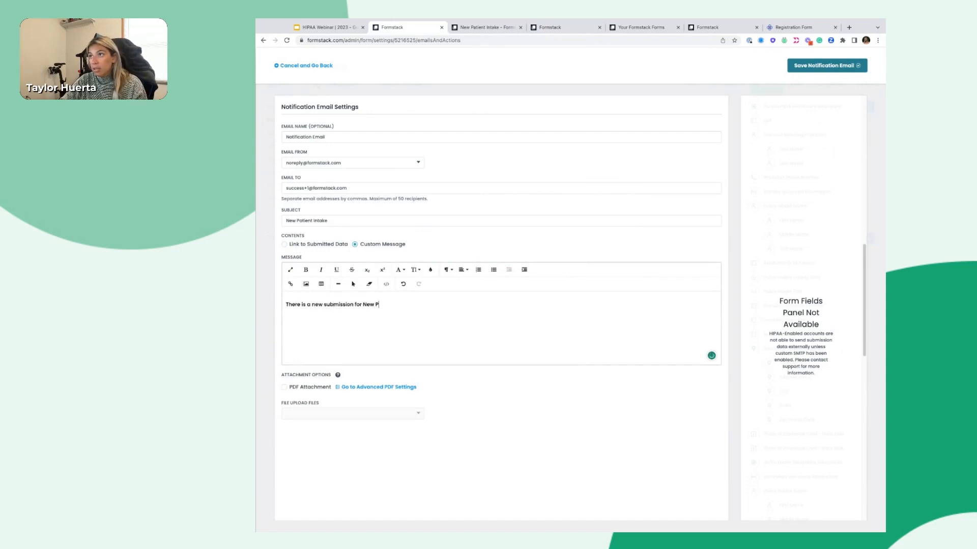
type("atient Intake")
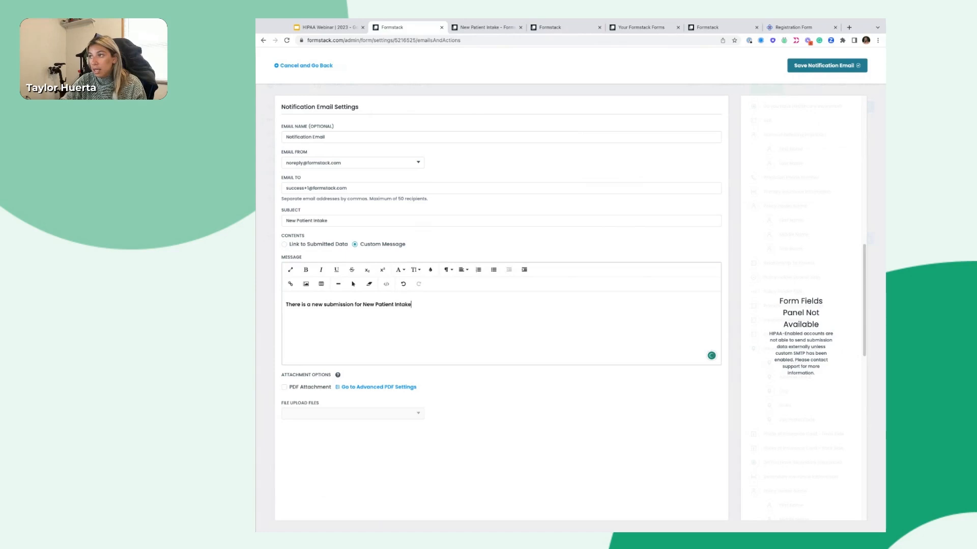
type(", Please log in.")
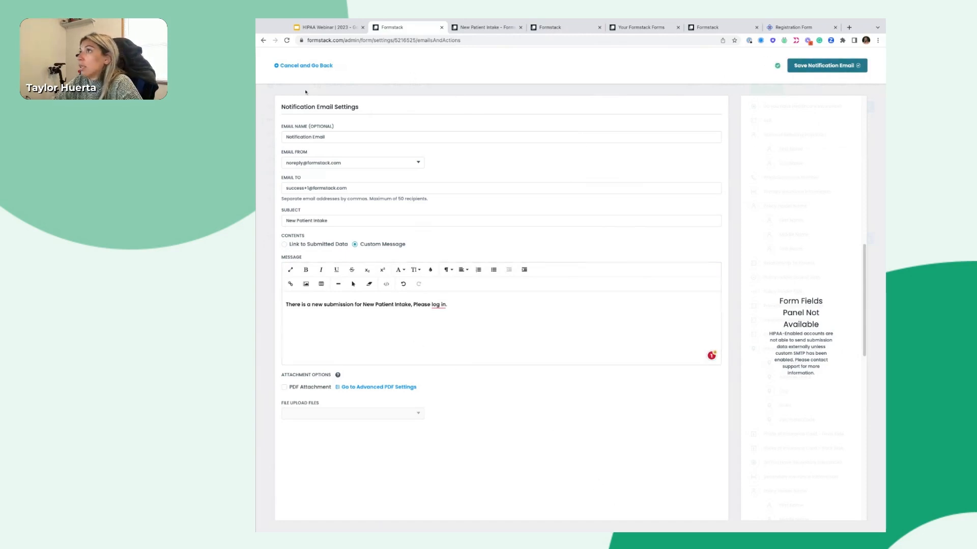
Save the notification email with its custom log-in message
left_click(304, 68)
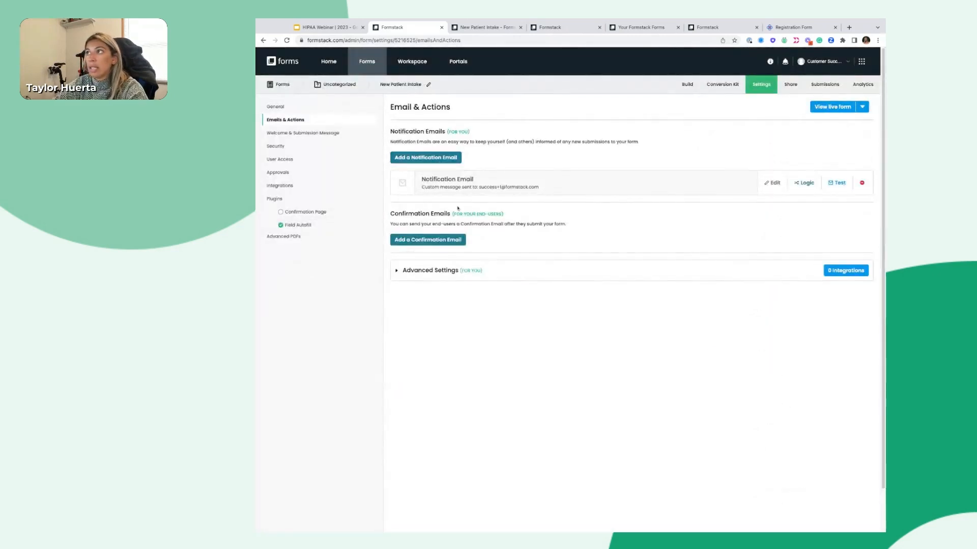
Add a logic rule sending the notification only when Which Physician Will You Be Seeing? equals the second listed doctor
left_click(805, 182)
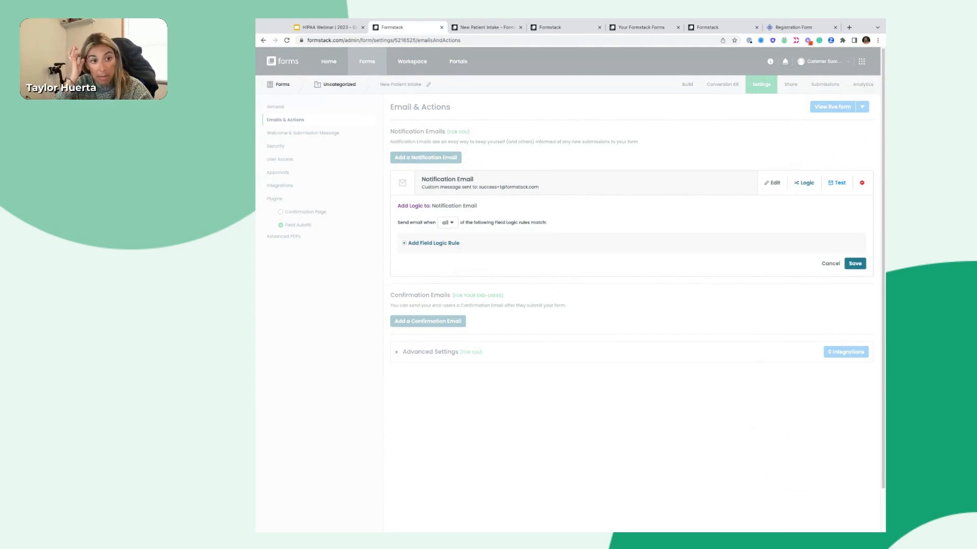
left_click(448, 244)
left_click(470, 257)
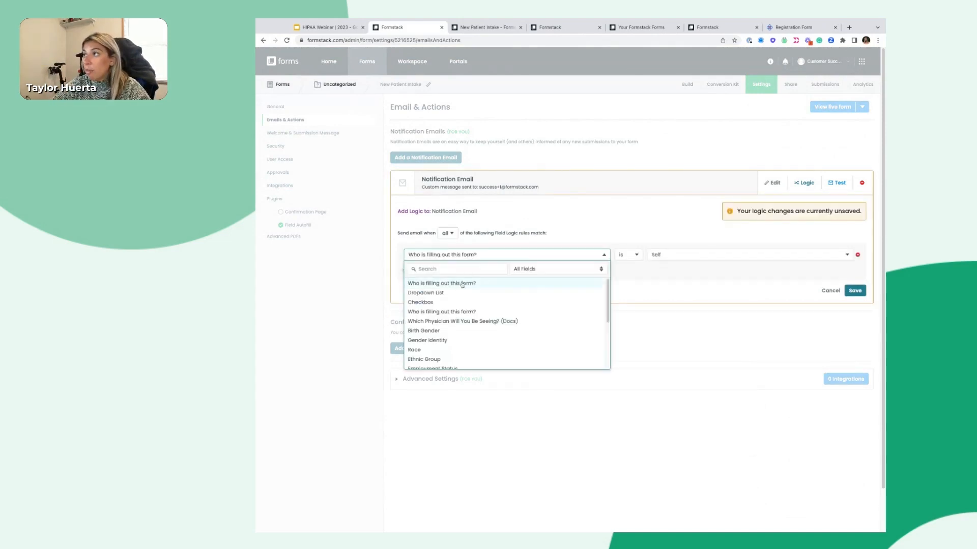
left_click(451, 321)
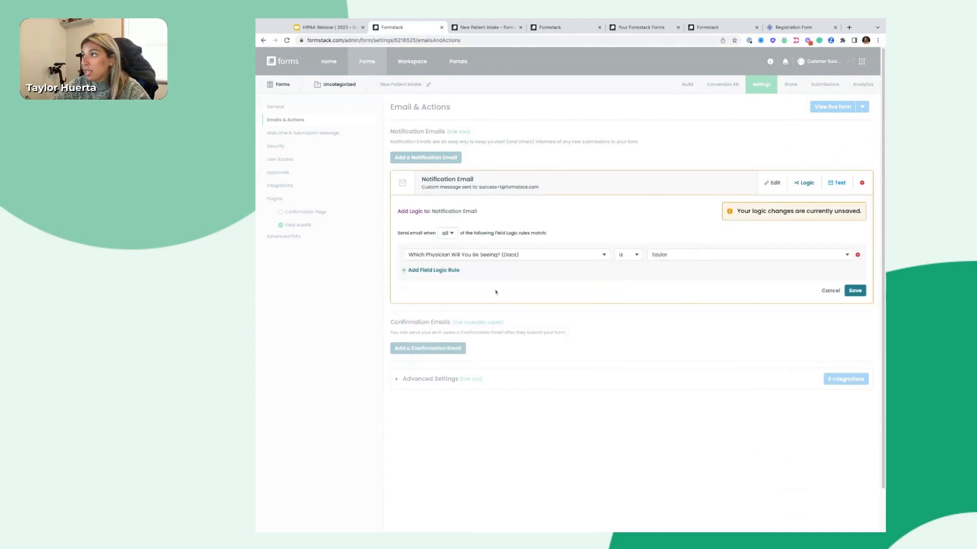
left_click(697, 258)
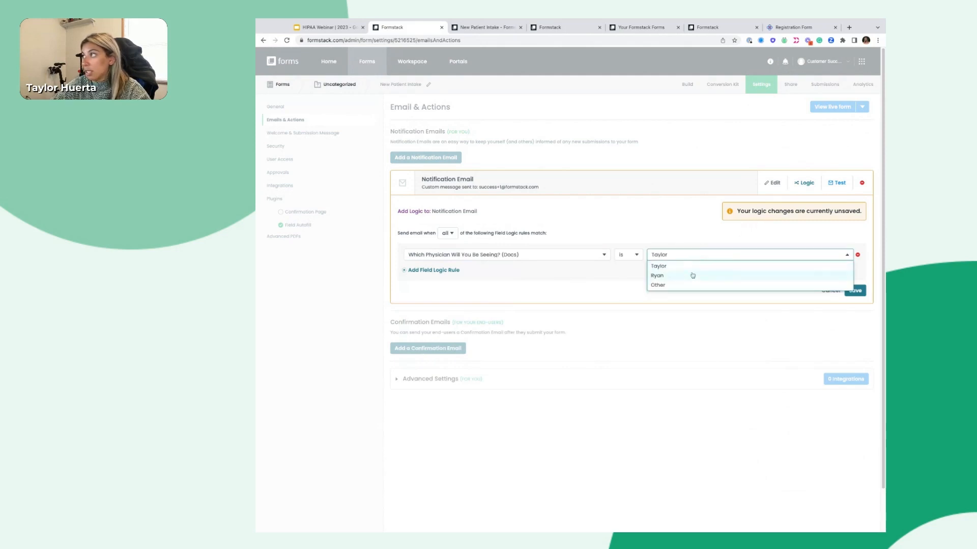
left_click(692, 274)
left_click(854, 291)
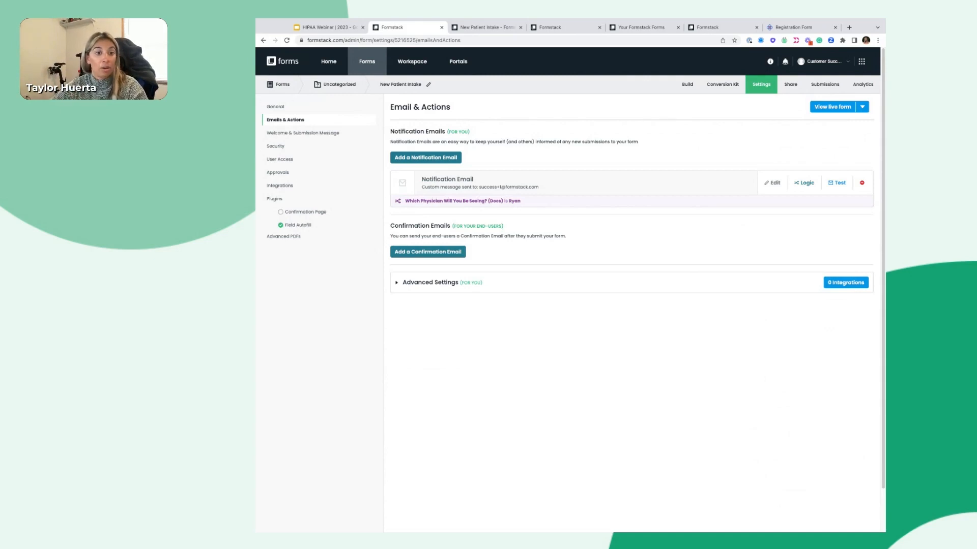
Begin adding a confirmation email from the Email & Actions page
left_click(444, 253)
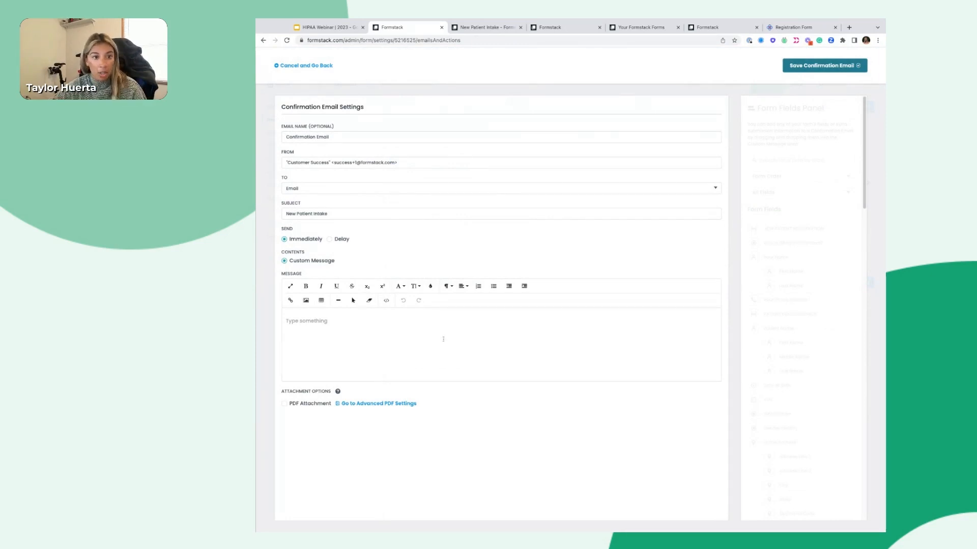
Write 'Thank you for your submission, we'll reach out within 24 hours.' as the confirmation message and save it
left_click(456, 328)
type("Th")
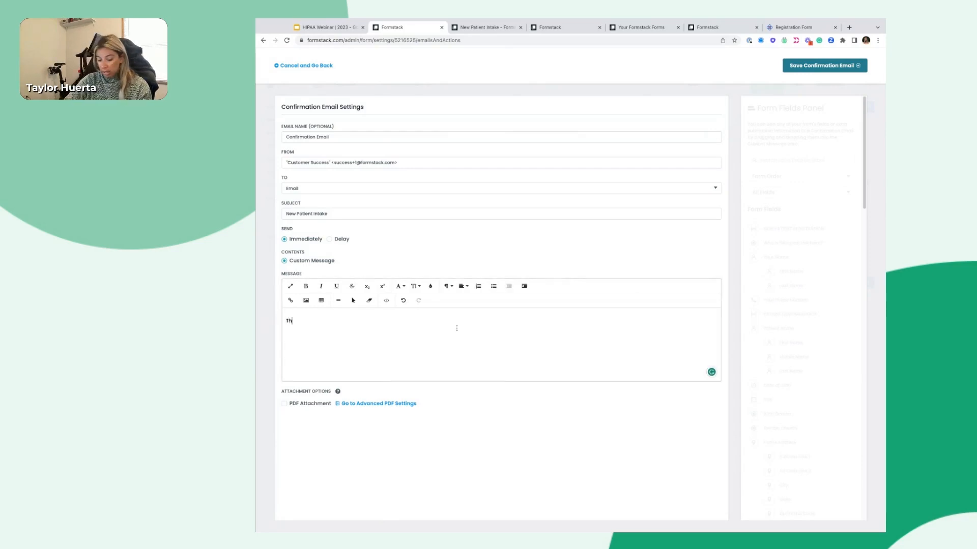
type("ank you for your sub")
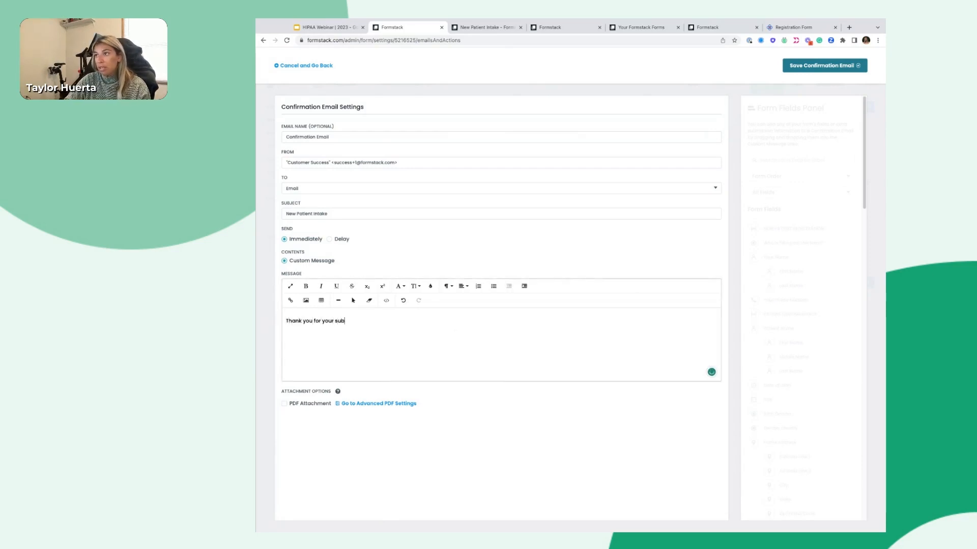
type("mission, we'll reafch ou")
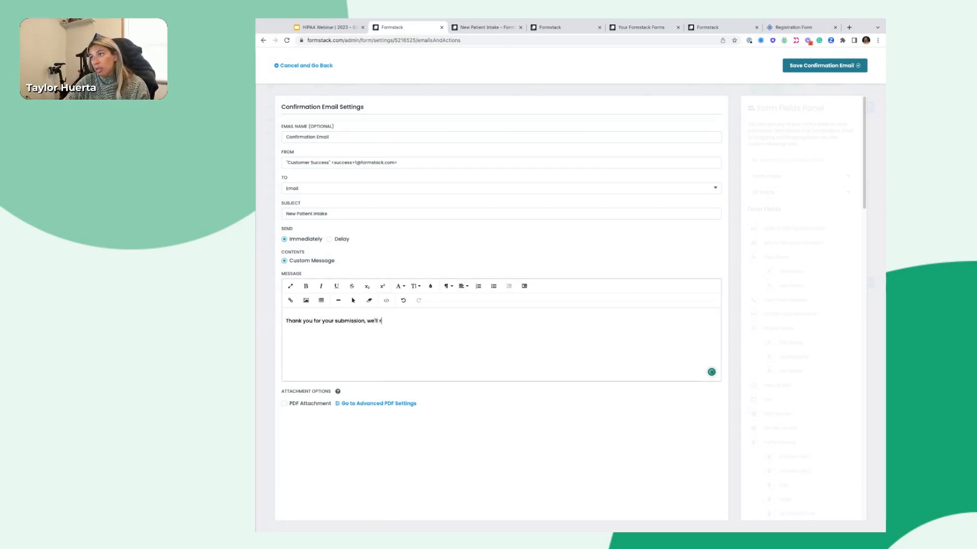
key("BackSpace")
key("BackSpace")
key("BackSpace")
key("BackSpace")
key("BackSpace")
key("BackSpace")
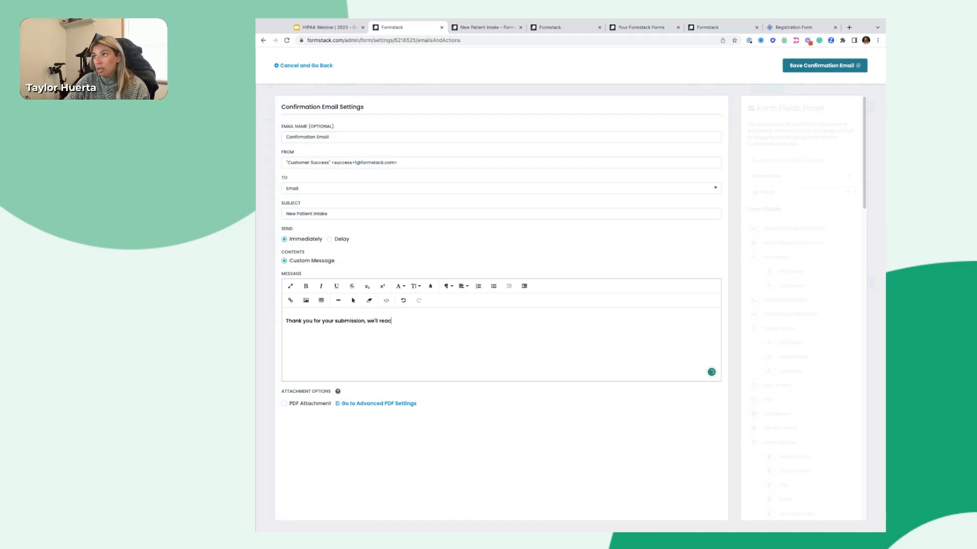
type("ch out within 24 hours.")
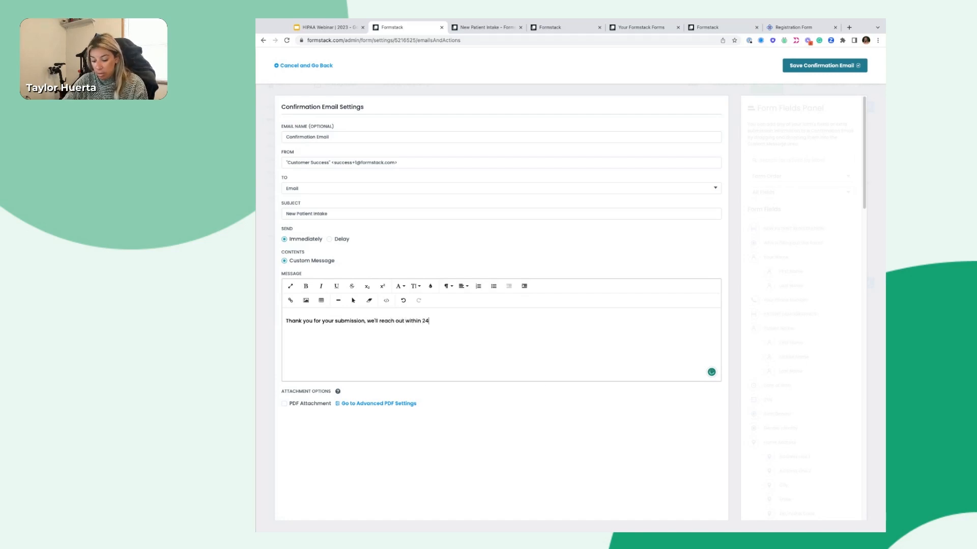
key("Return")
key("Return")
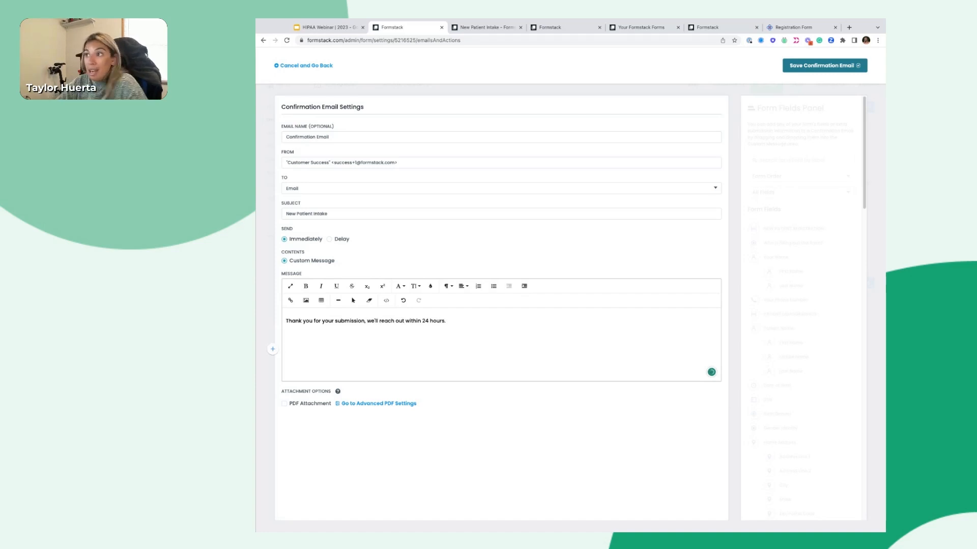
scroll(812, 368, "down", 2)
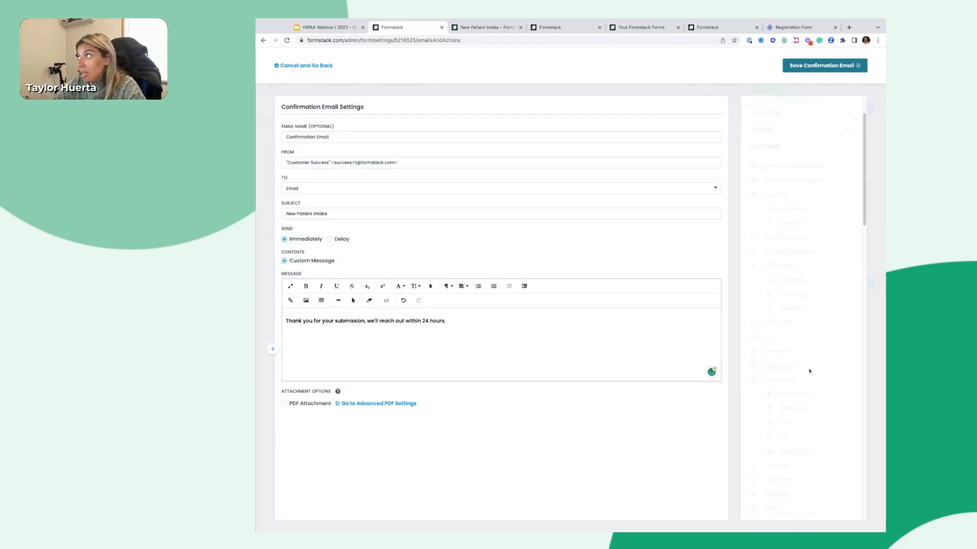
scroll(805, 432, "down", 5)
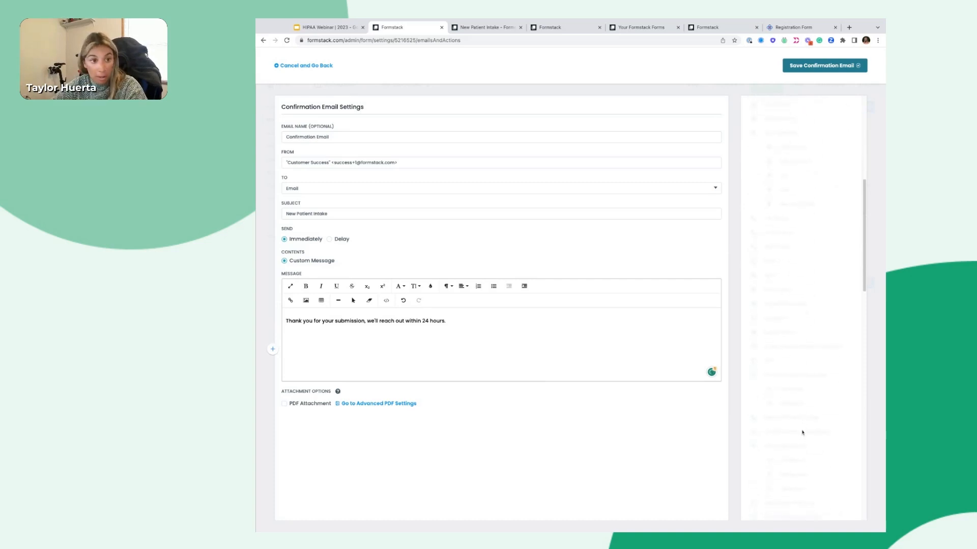
scroll(797, 365, "down", 2)
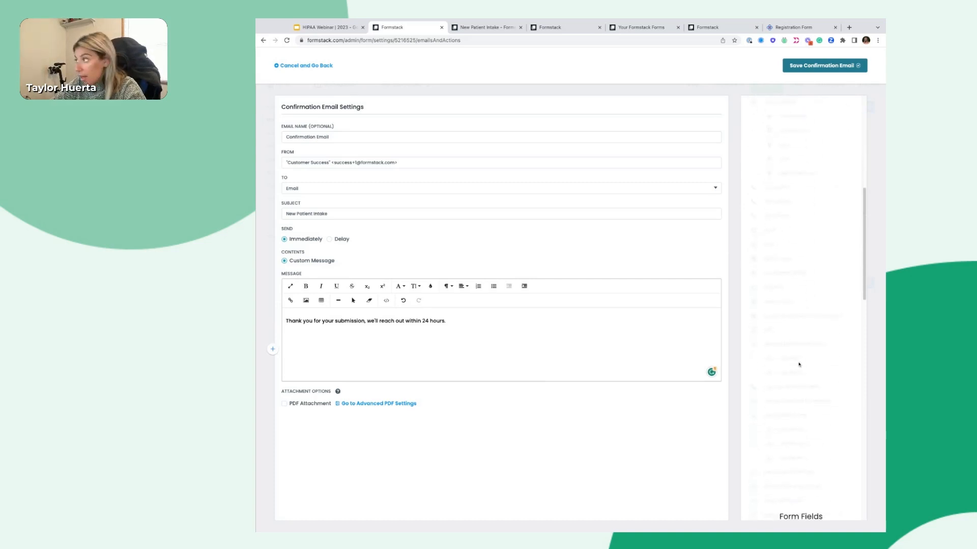
scroll(799, 366, "down", 3)
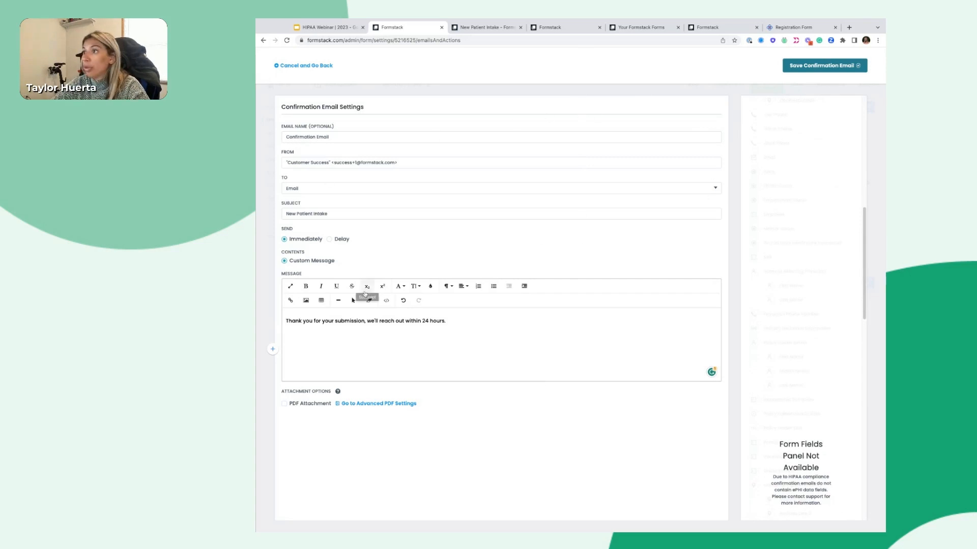
left_click(286, 320)
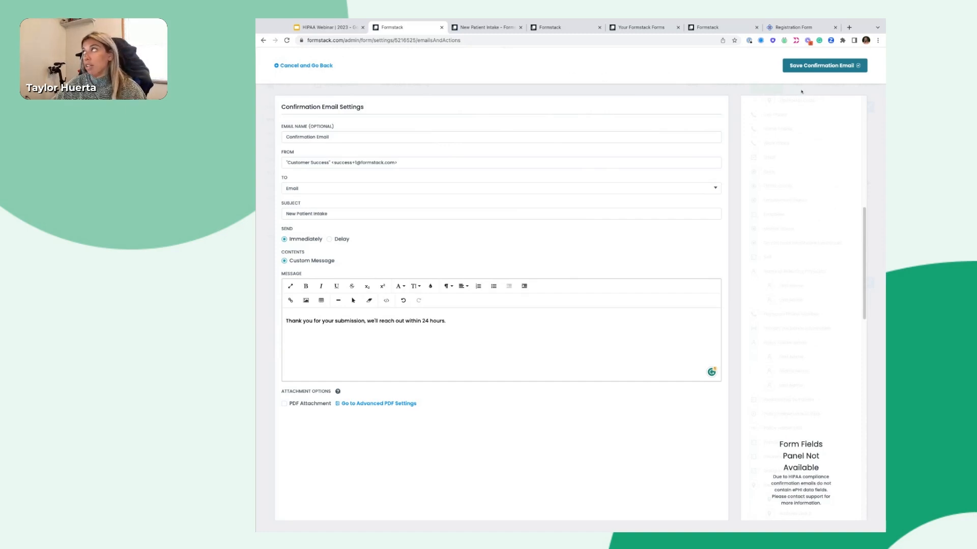
left_click(849, 68)
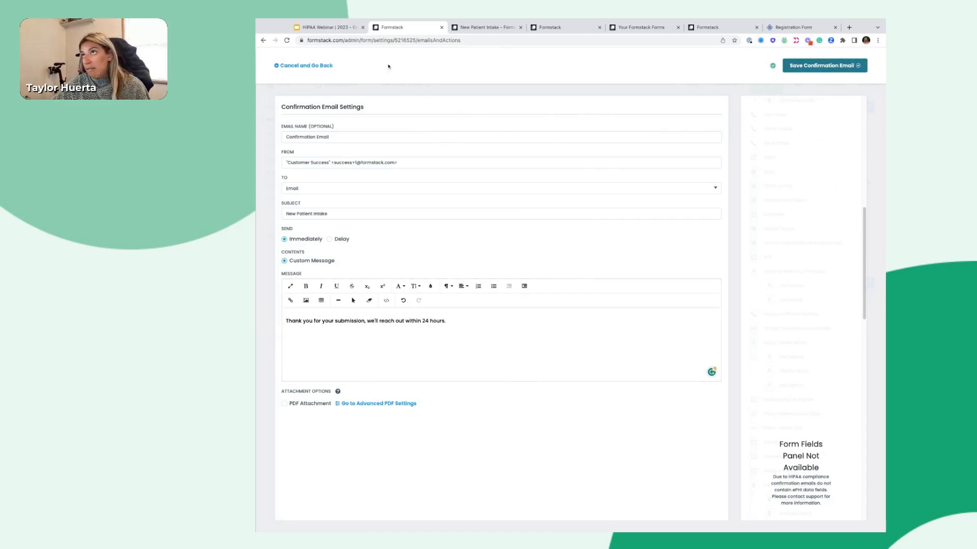
left_click(307, 67)
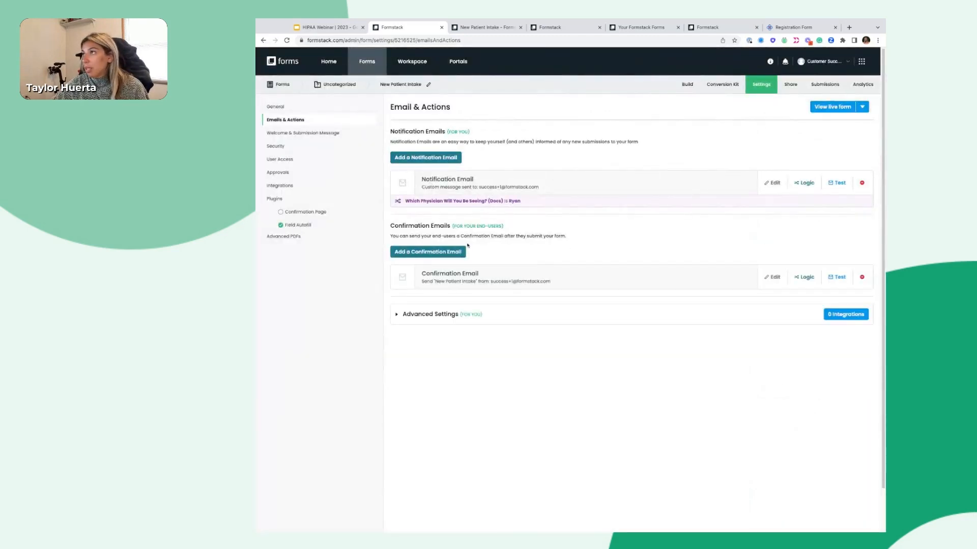
Close the Confirmation Email's logic panel without adding rules and go to Welcome & Submission Message settings
left_click(804, 277)
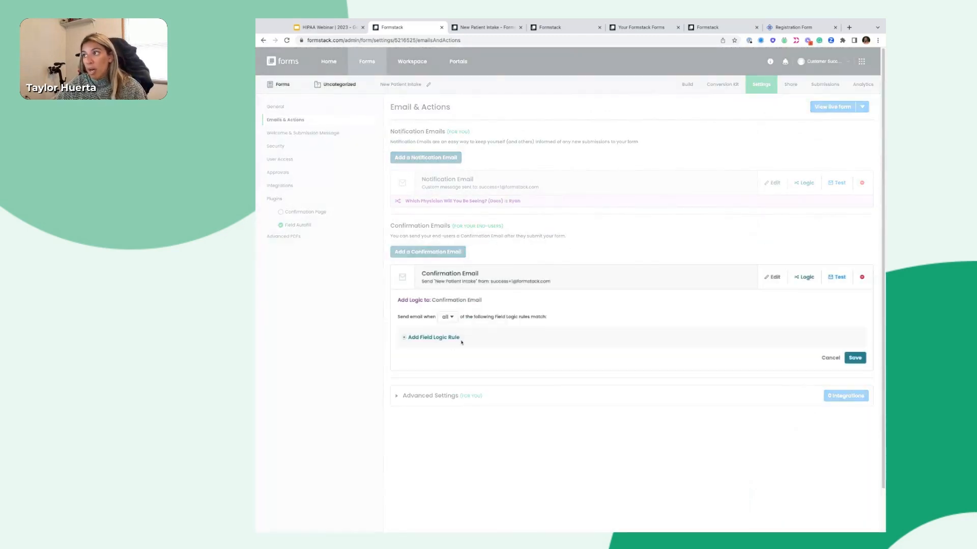
left_click(829, 358)
left_click(310, 134)
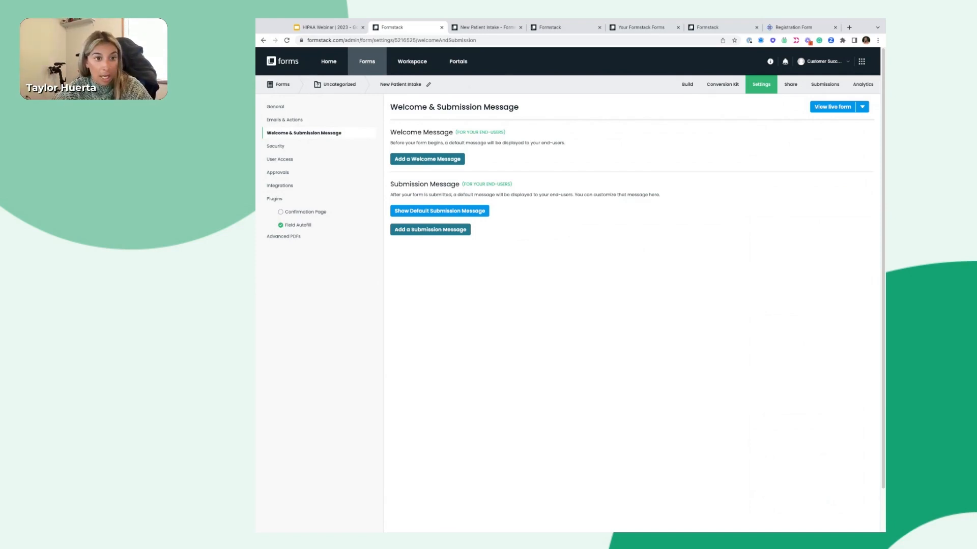
left_click(427, 159)
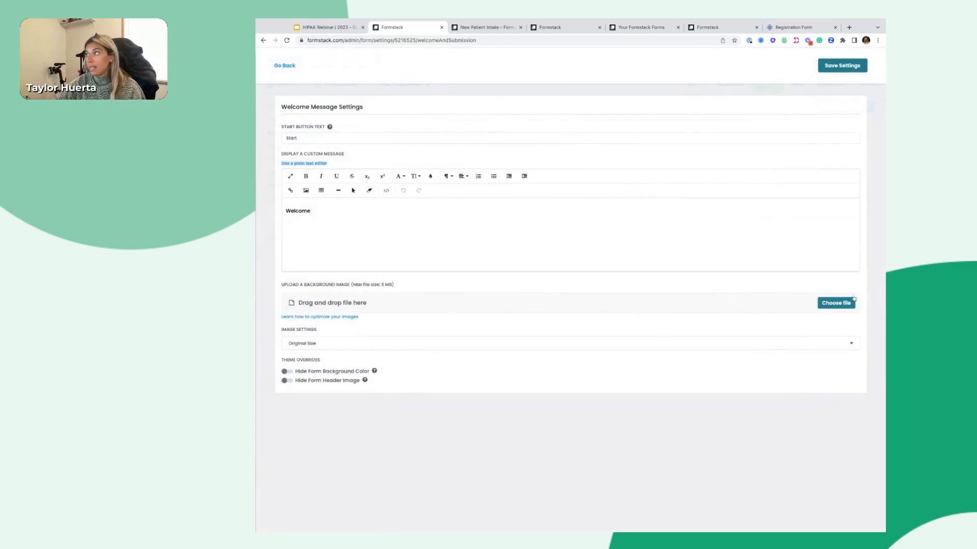
left_click(836, 70)
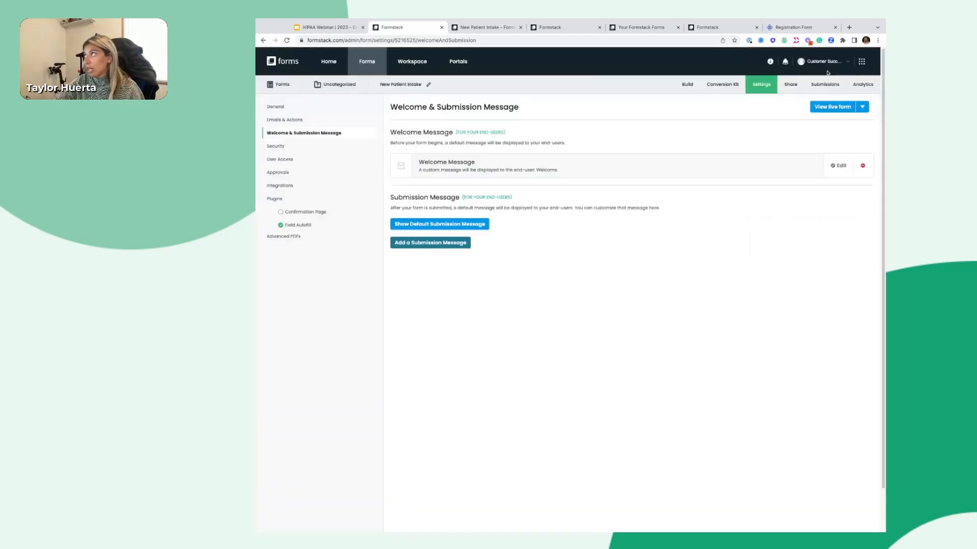
left_click(832, 108)
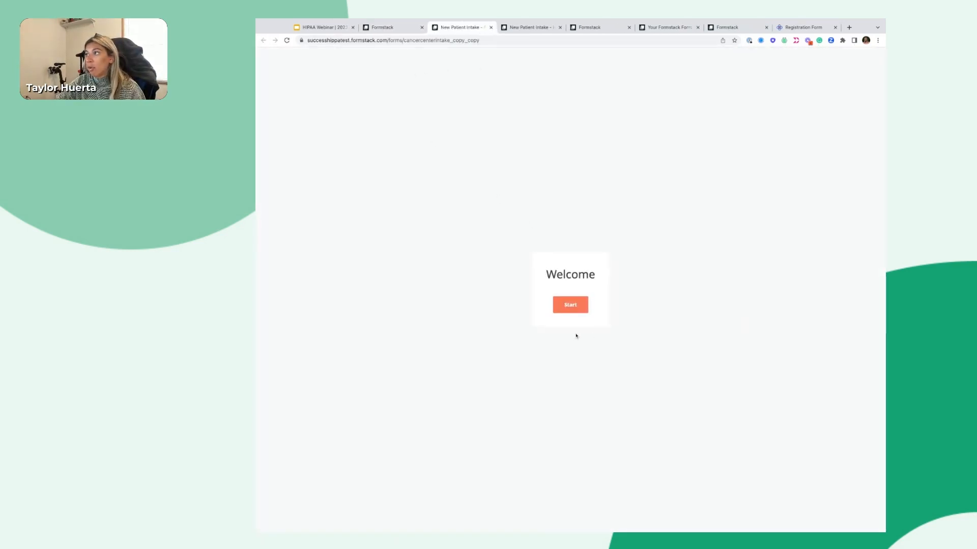
left_click(572, 308)
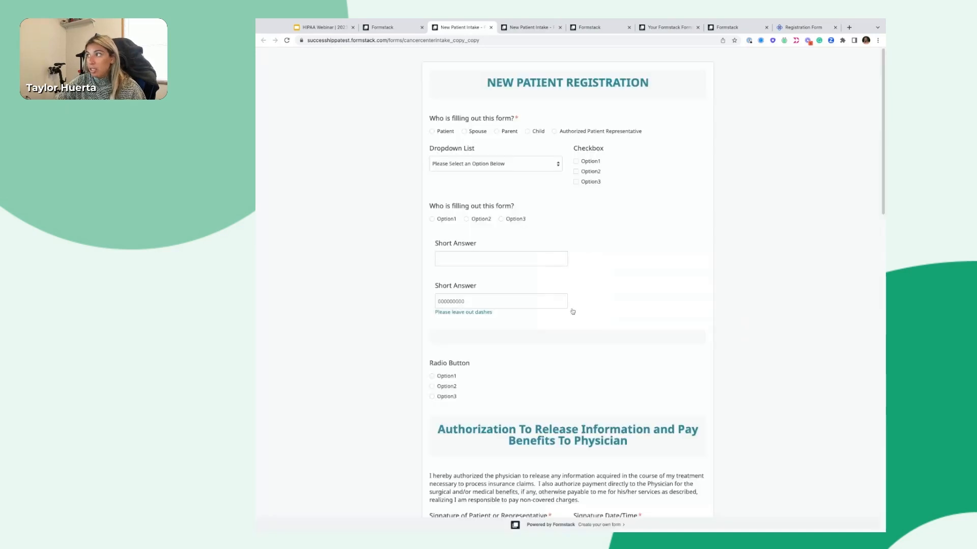
left_click(491, 27)
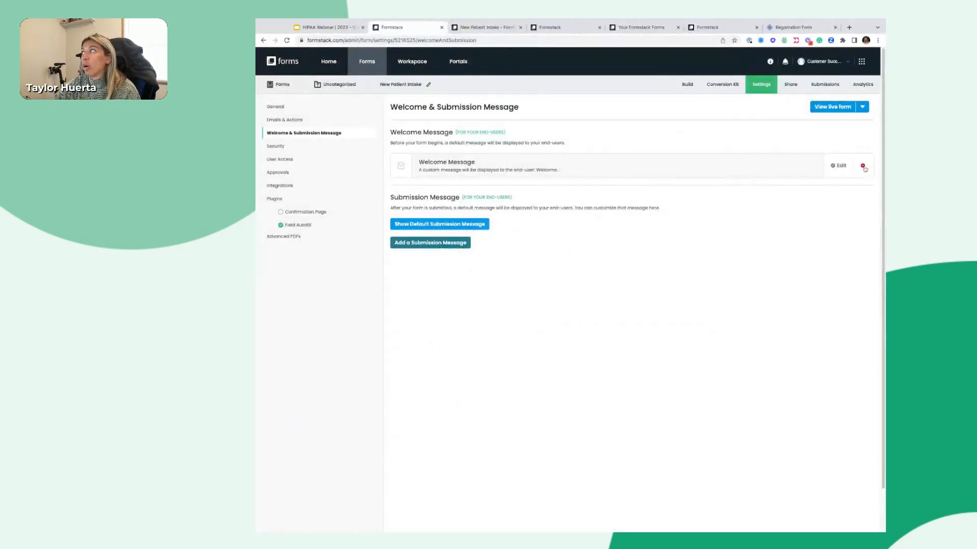
left_click(863, 167)
left_click(608, 318)
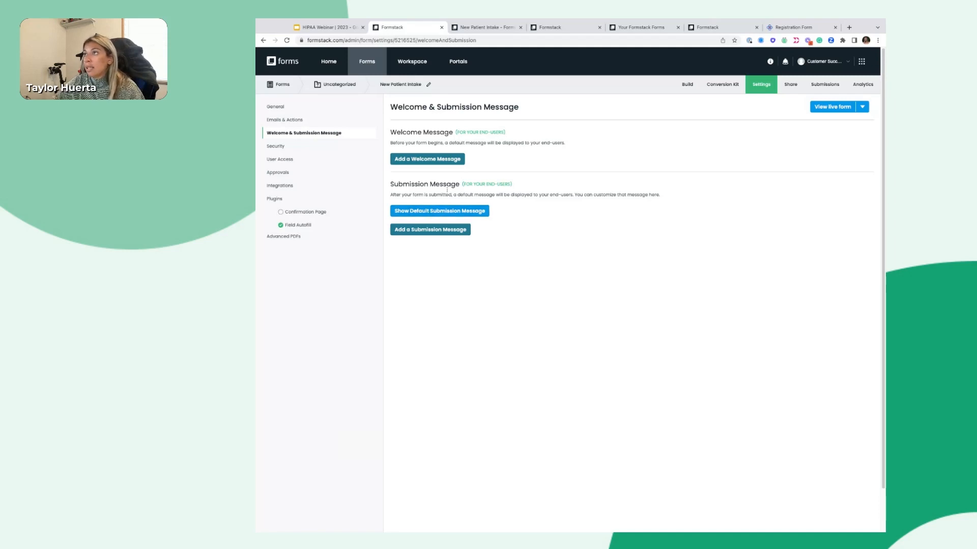
Preview the default submission message and the custom-URL redirect option, discard them, and open Security settings
left_click(453, 212)
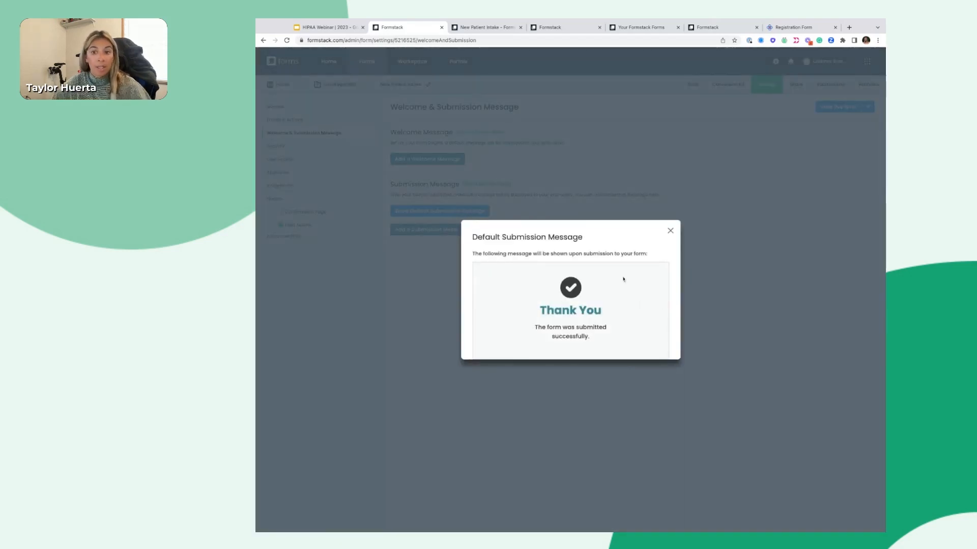
left_click(671, 235)
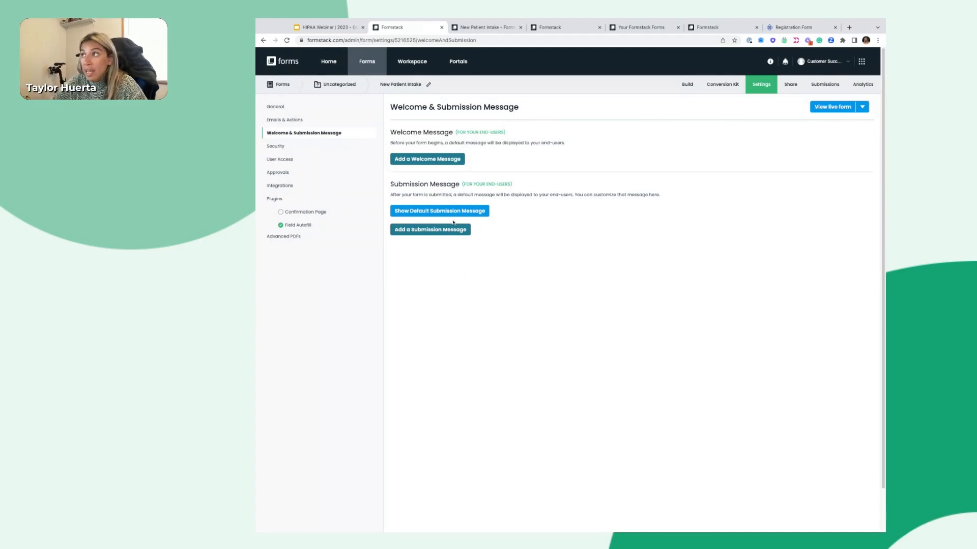
left_click(440, 232)
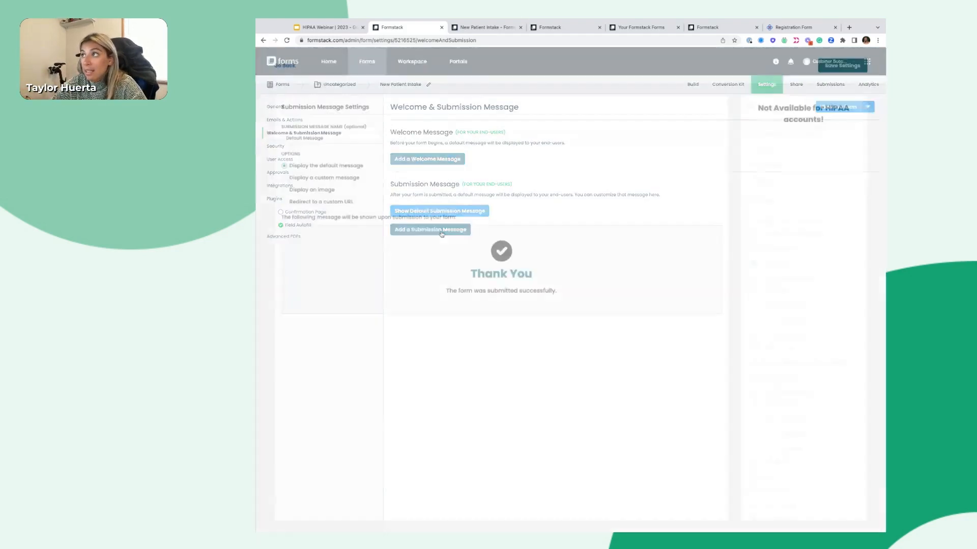
left_click(306, 202)
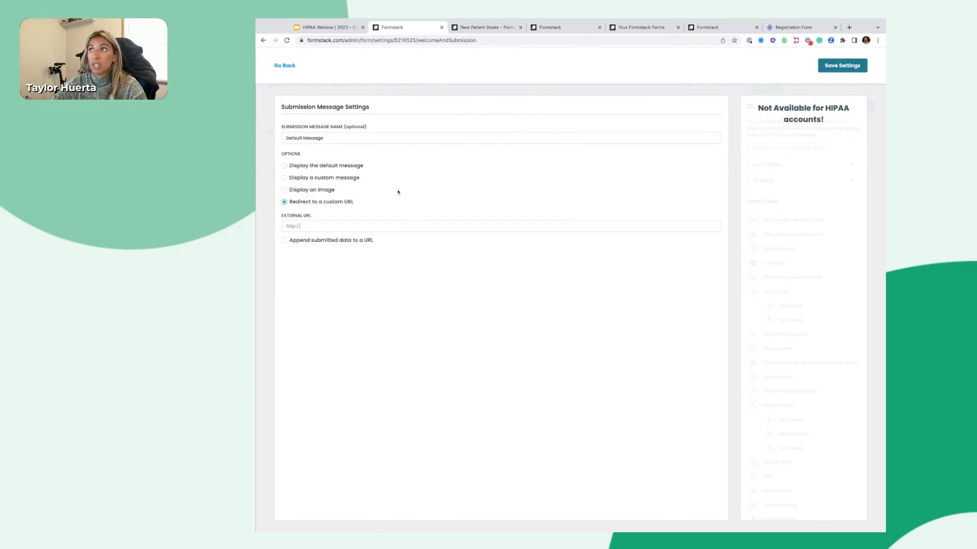
left_click(285, 66)
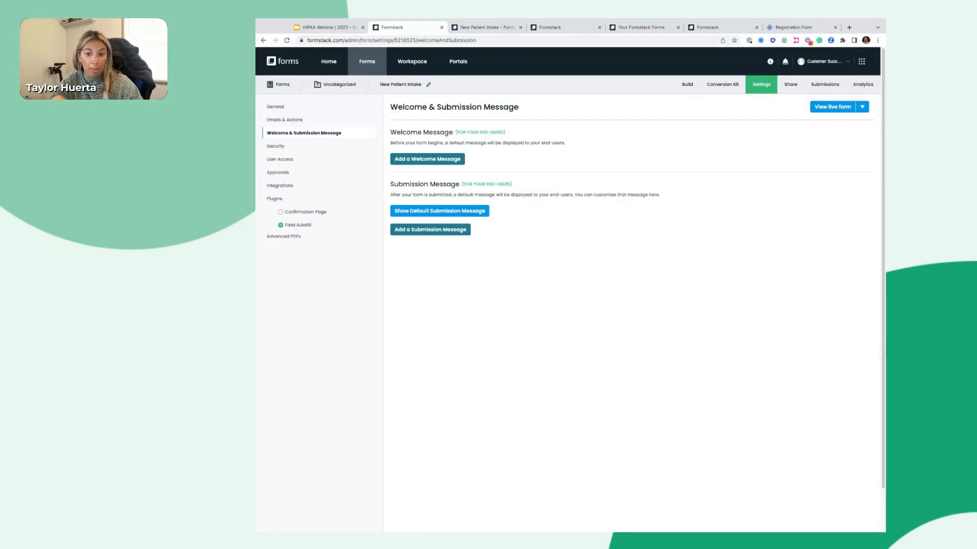
left_click(290, 149)
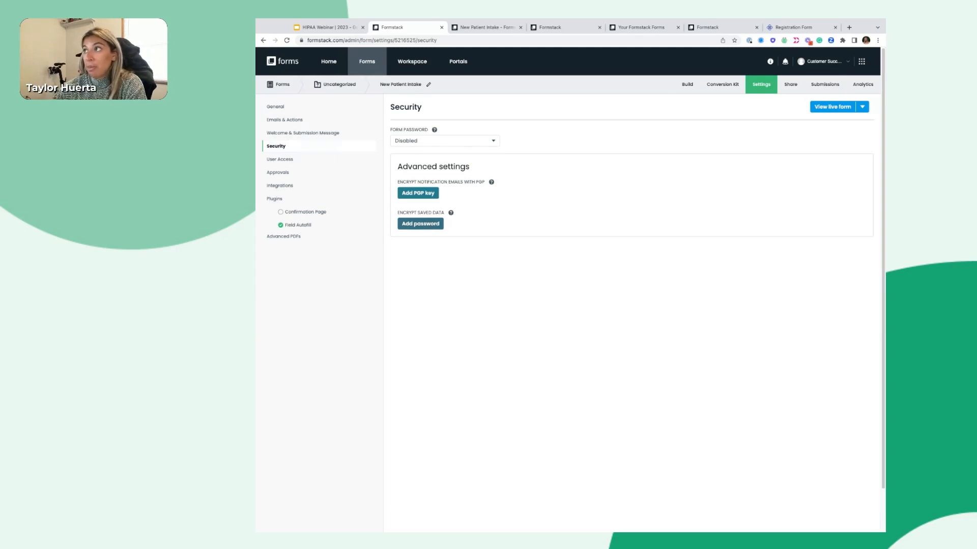
left_click(413, 225)
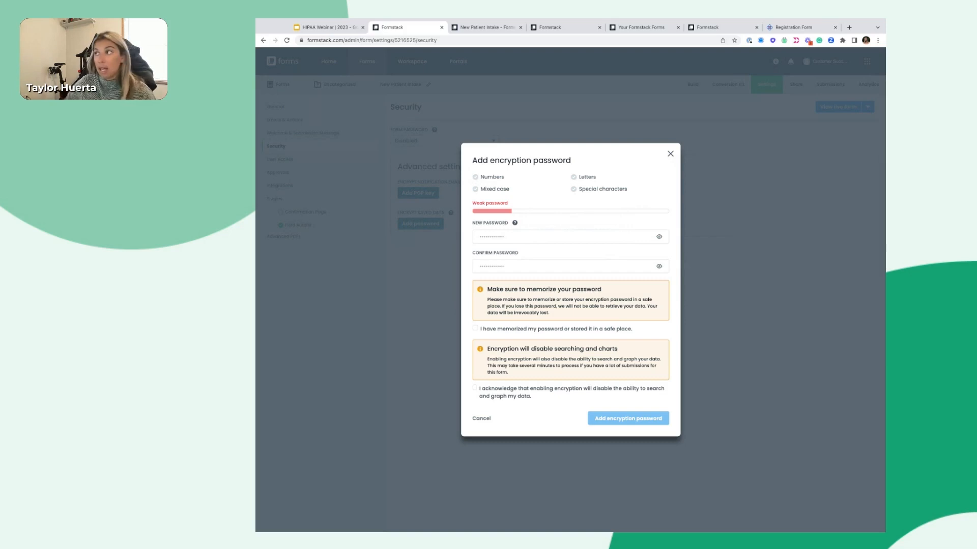
left_click(669, 156)
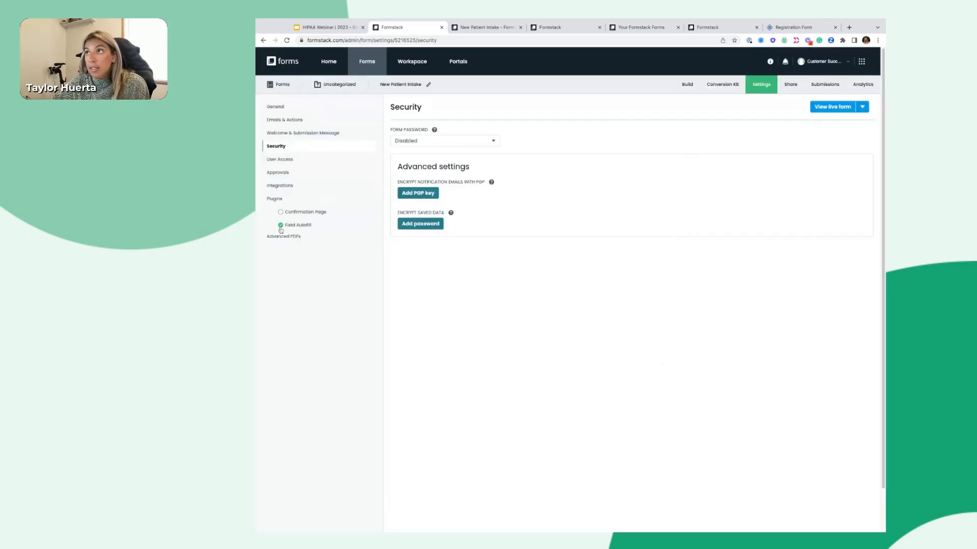
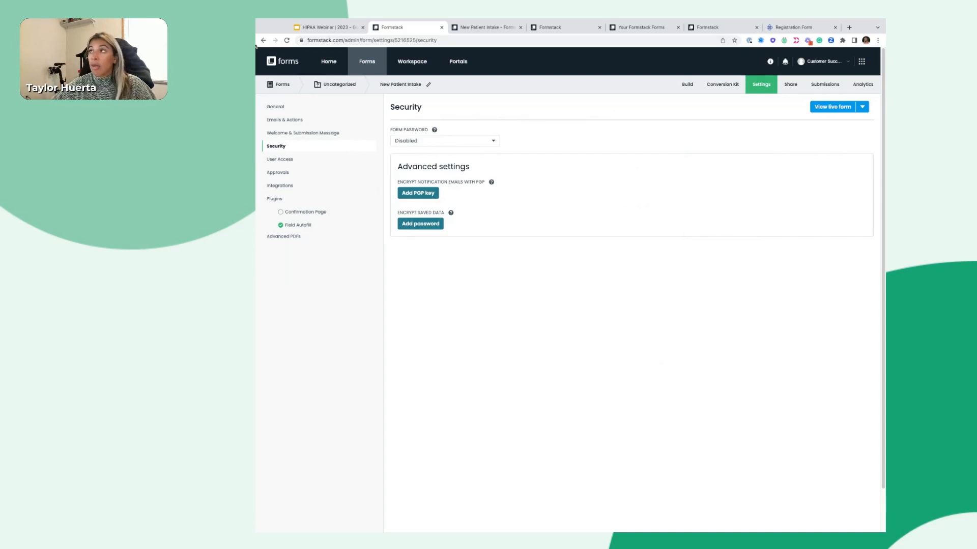
Leave the form password set to Disabled, then move on to the Integrations settings
left_click(460, 143)
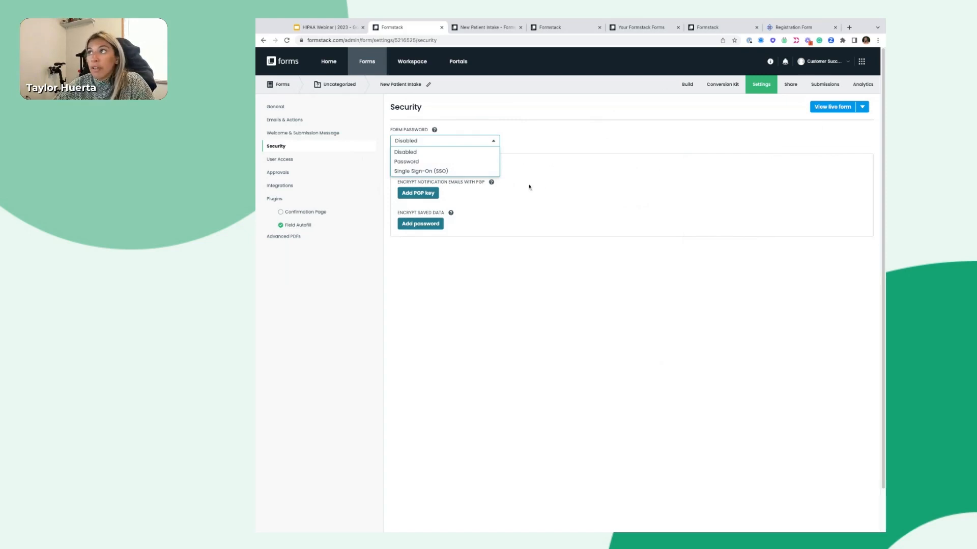
left_click(420, 152)
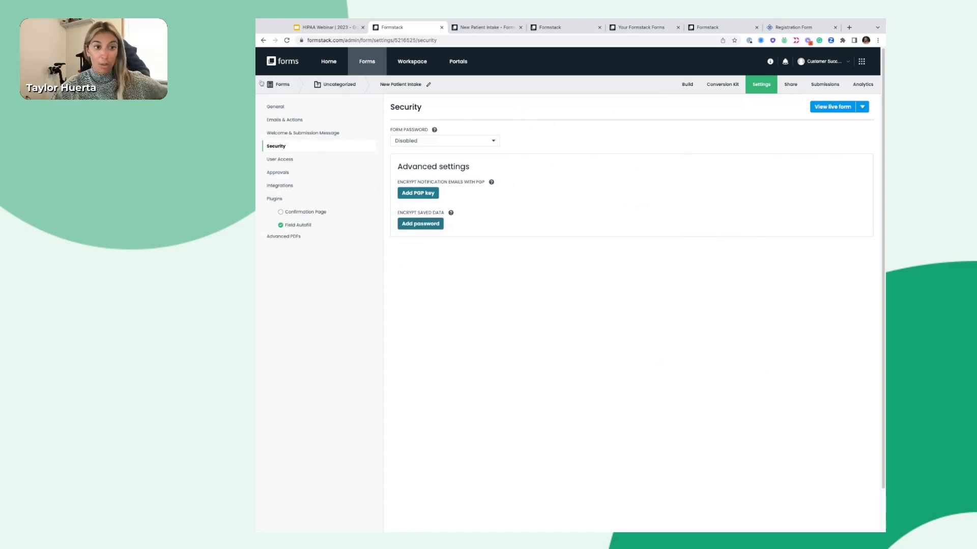
left_click(280, 186)
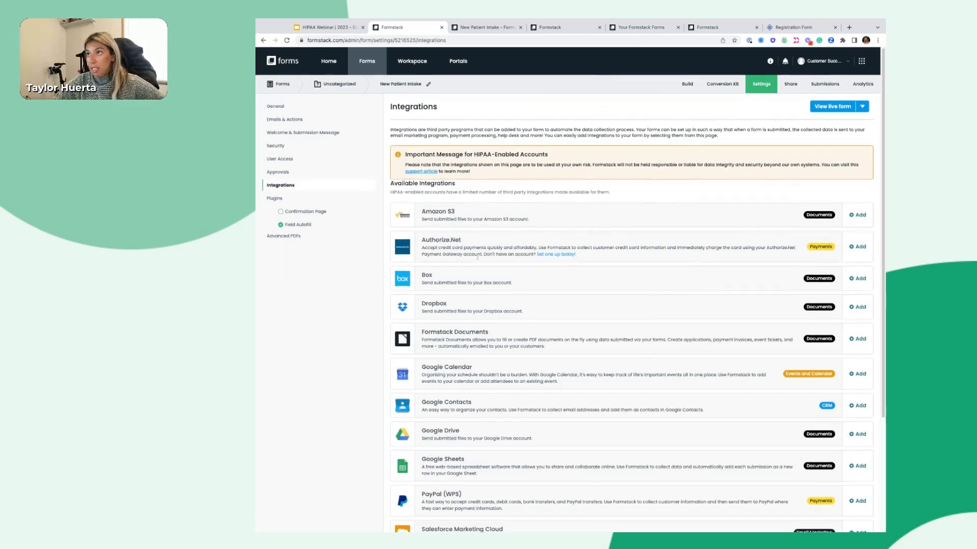
Browse the HIPAA-available integrations and the Resource Center, then go to the Share page
scroll(601, 385, "down", 3)
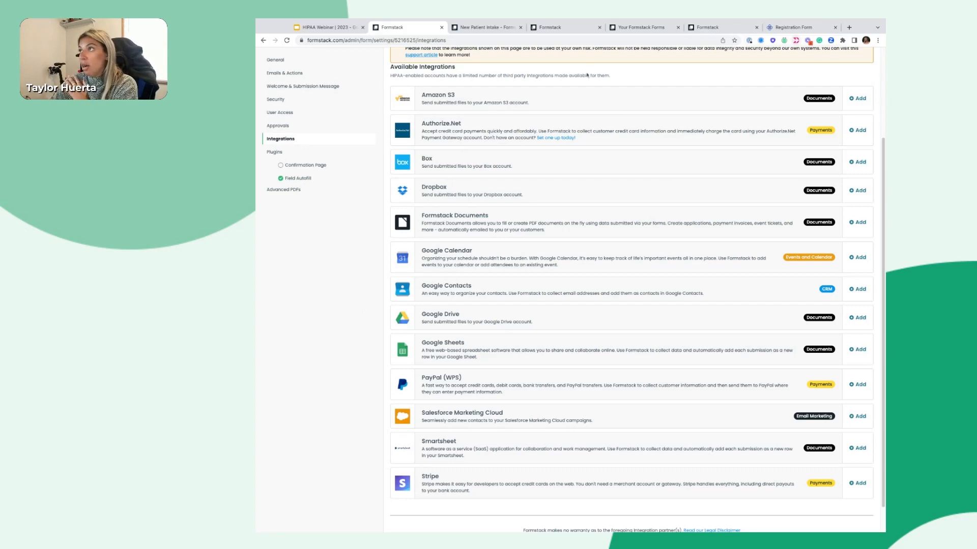
scroll(587, 76, "up", 5)
left_click(771, 62)
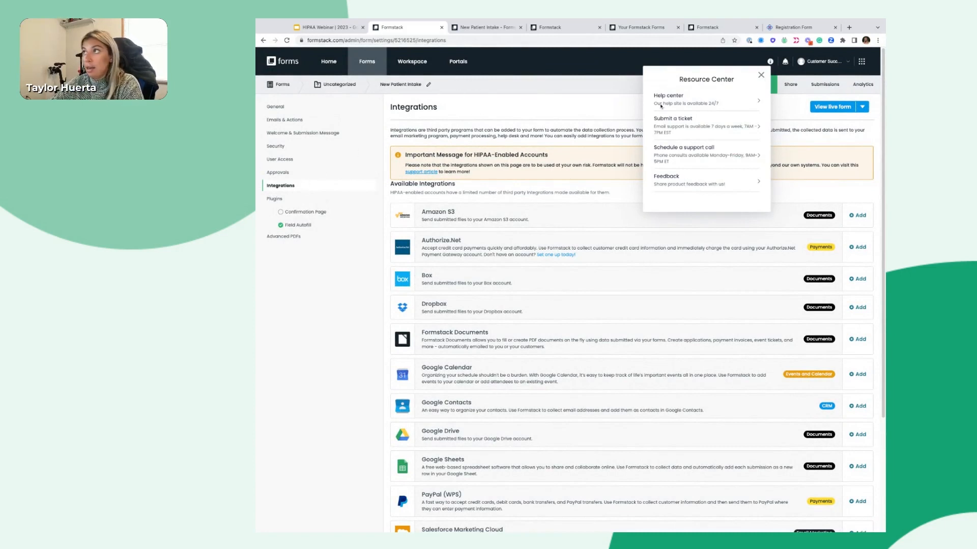
left_click(761, 74)
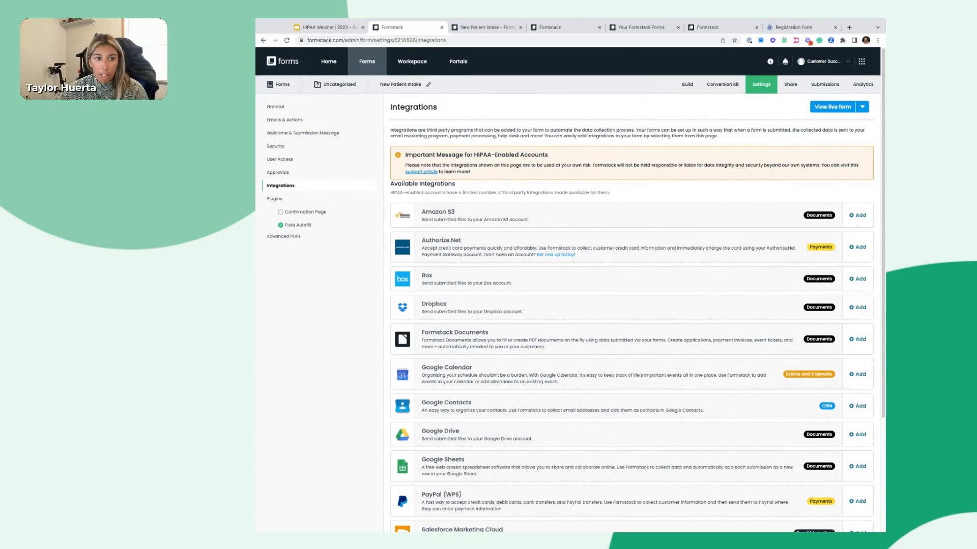
left_click(790, 86)
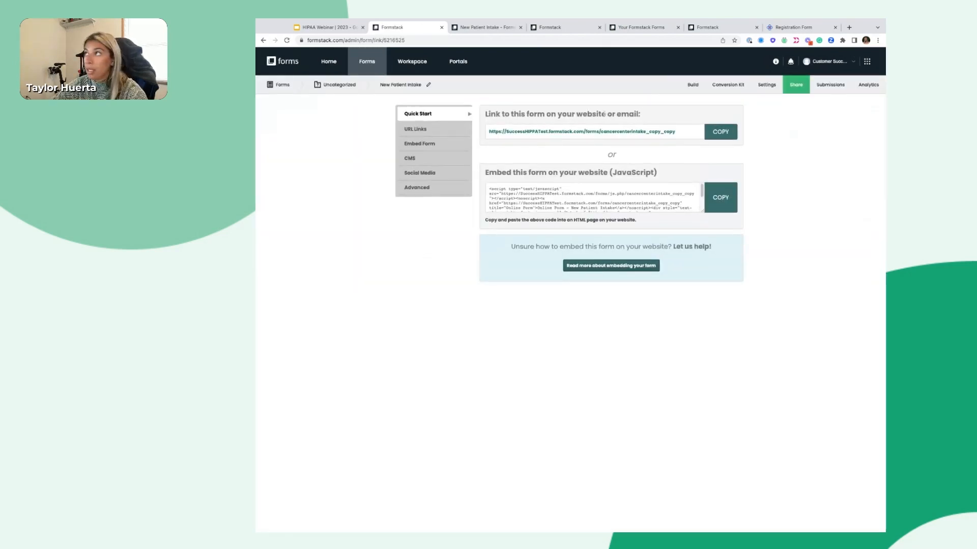
Check the live form, its embed code and the hosted URL with QR code, then open Submissions
left_click(551, 133)
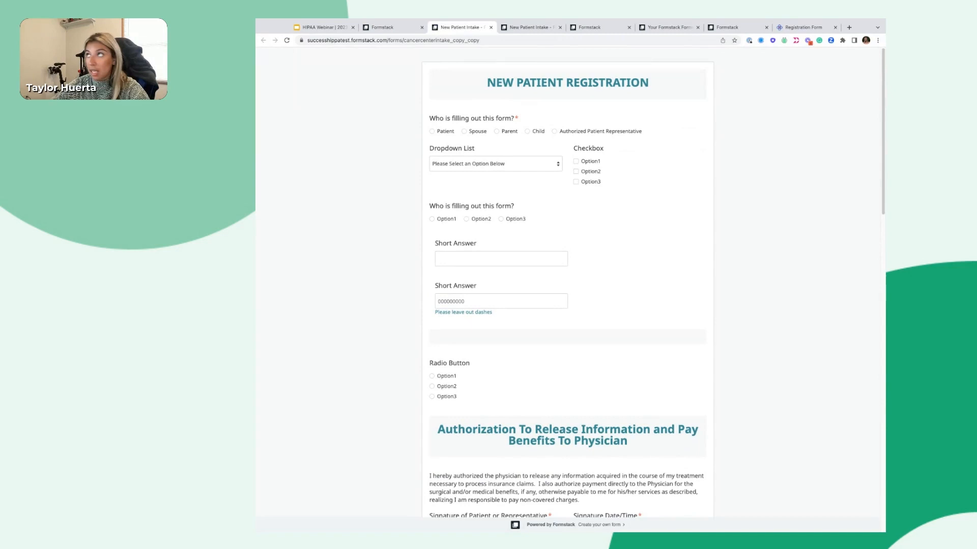
left_click(491, 27)
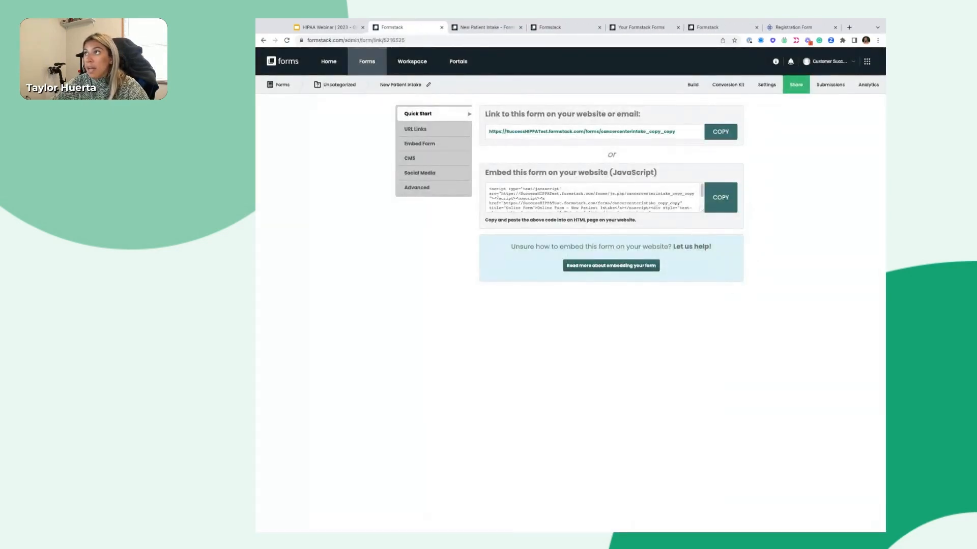
left_click(433, 146)
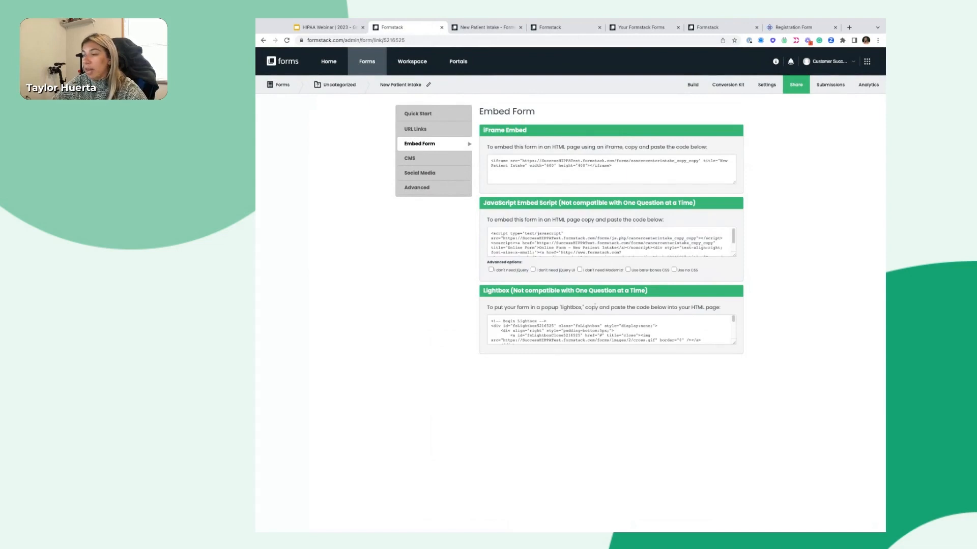
left_click(418, 133)
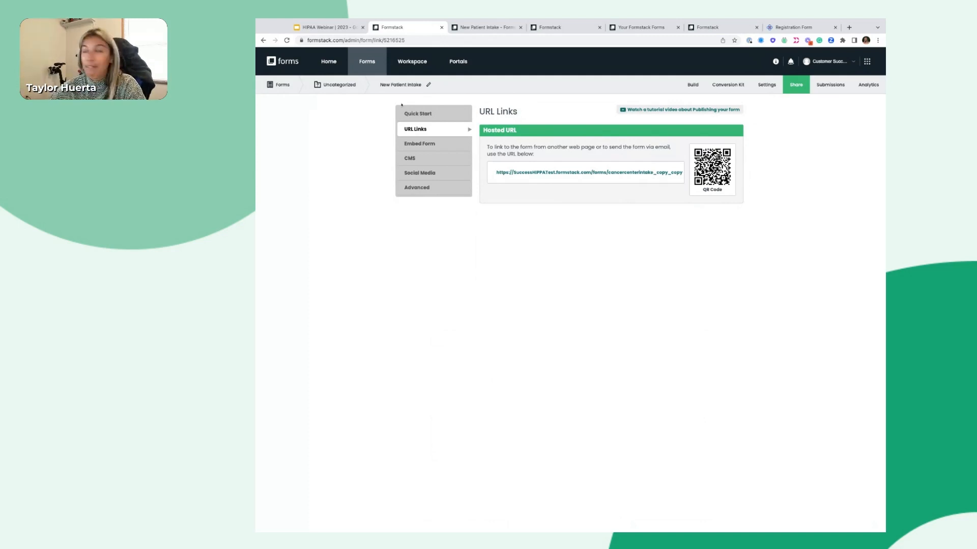
left_click(824, 91)
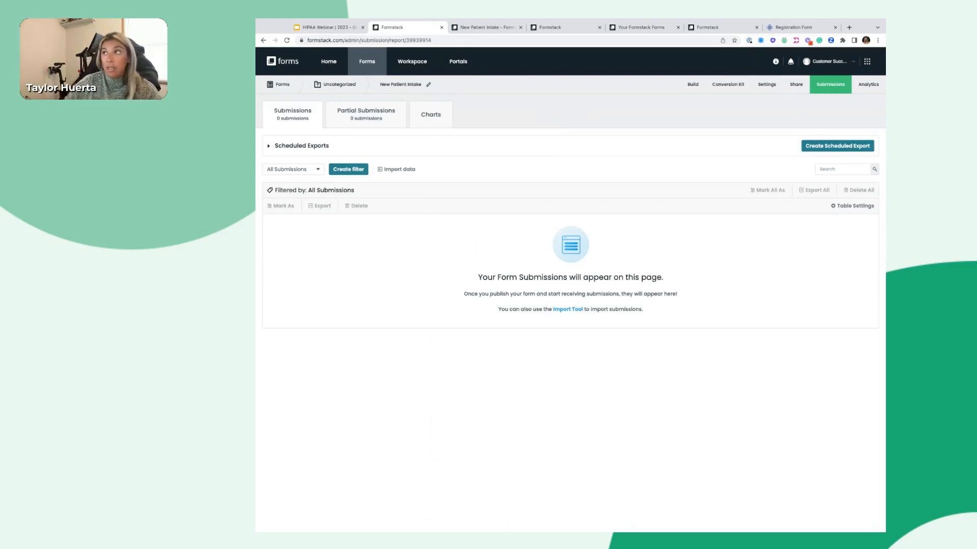
Create and apply a custom submissions filter on the physician question, set to the other doctor
left_click(356, 171)
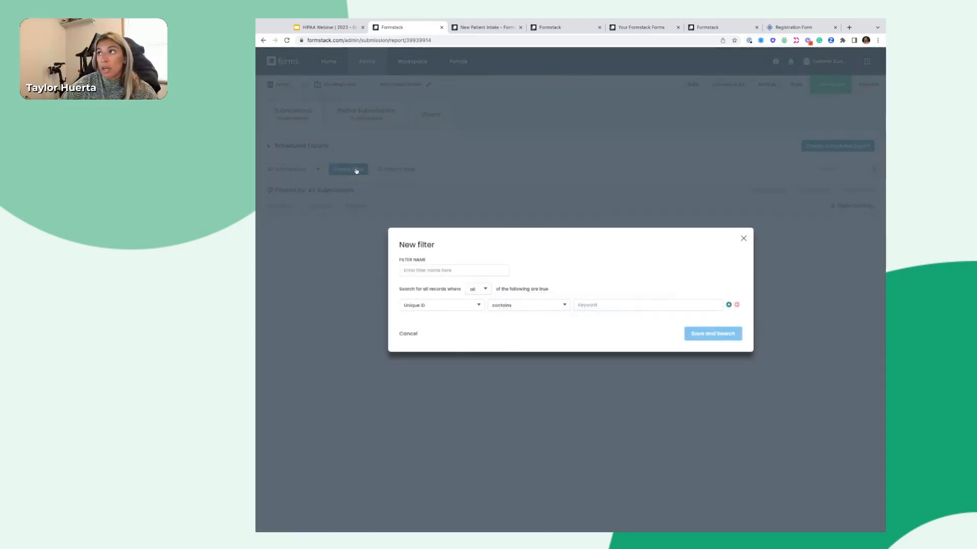
type("Ryo")
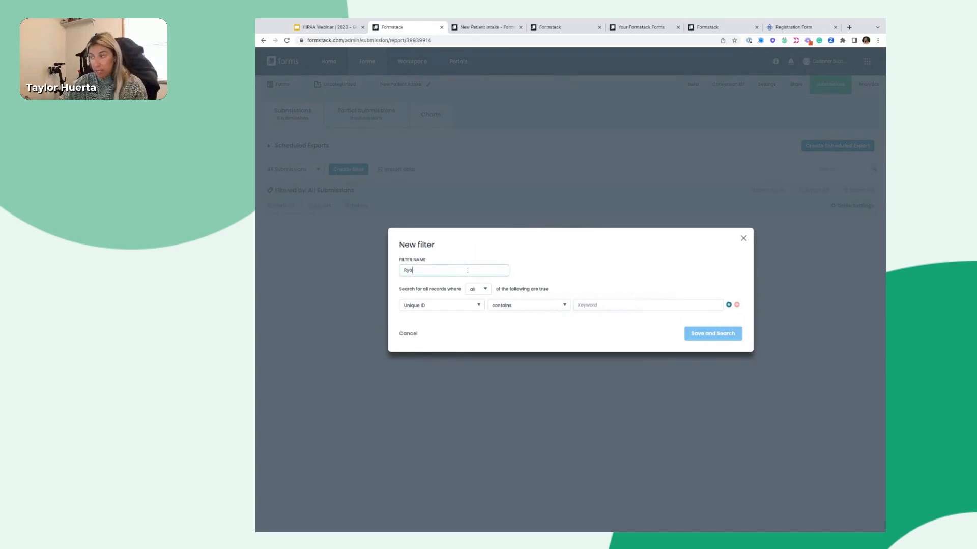
left_click(440, 305)
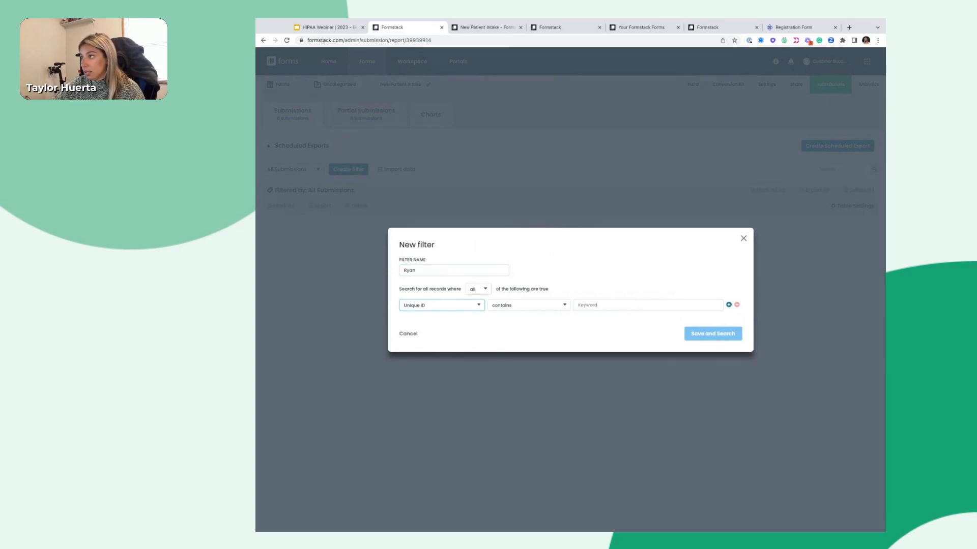
left_click(454, 279)
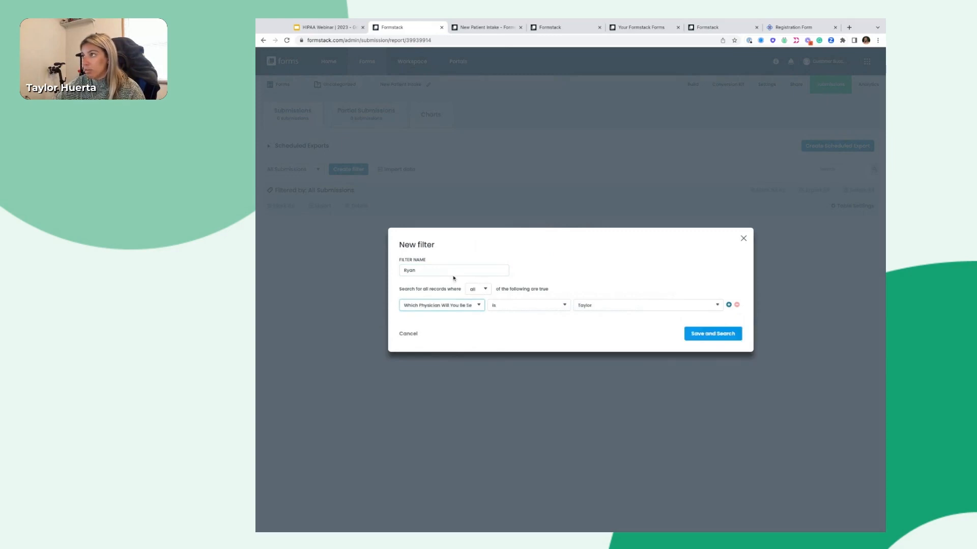
left_click(665, 304)
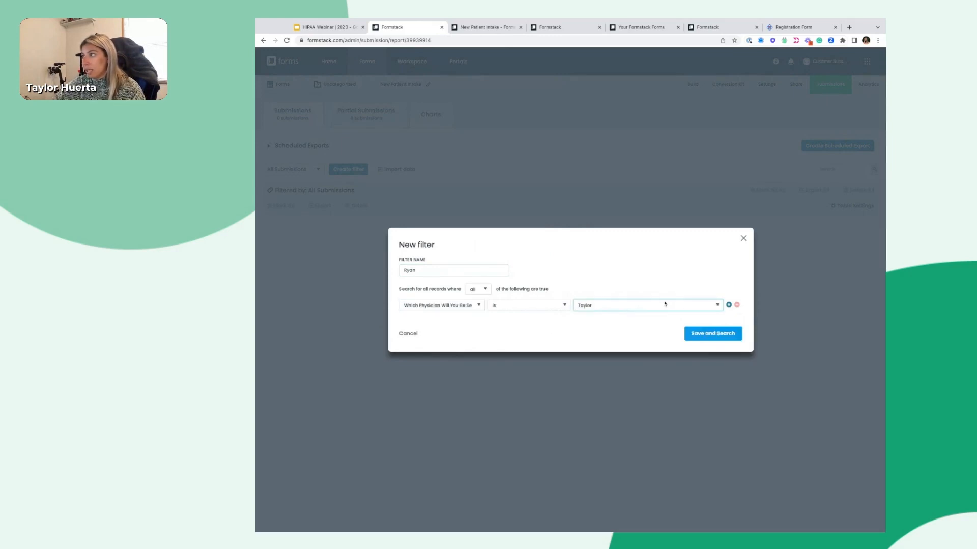
left_click(658, 290)
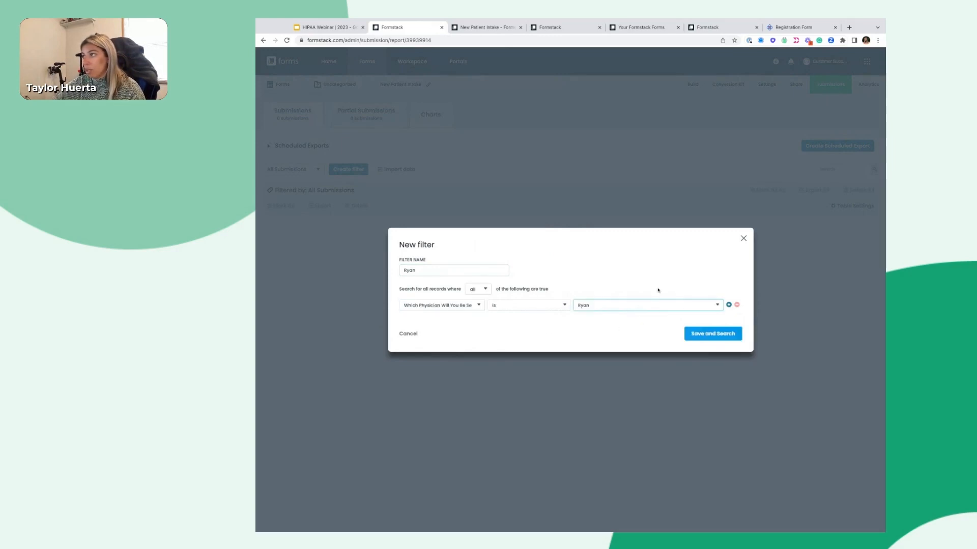
left_click(727, 340)
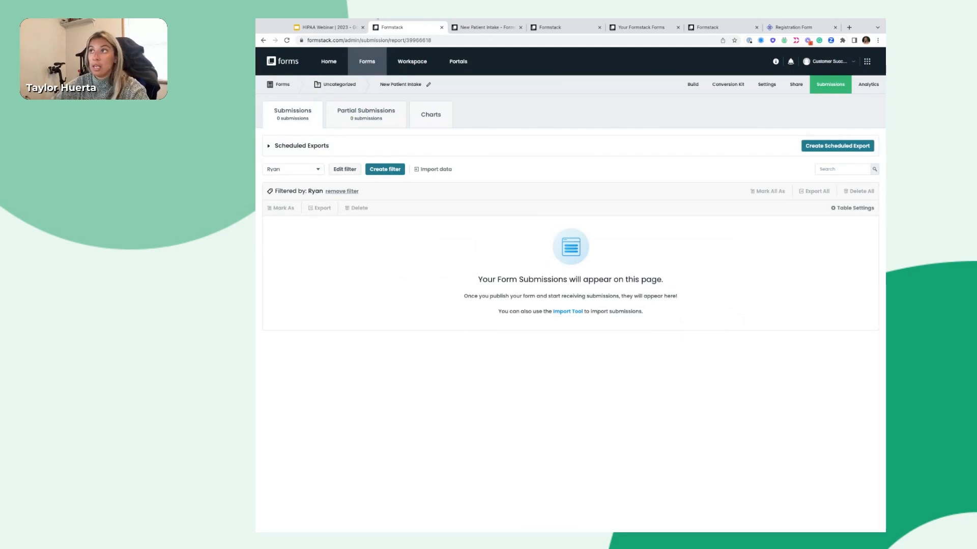
Switch the submissions list back to the All Submissions filter
left_click(300, 169)
left_click(304, 181)
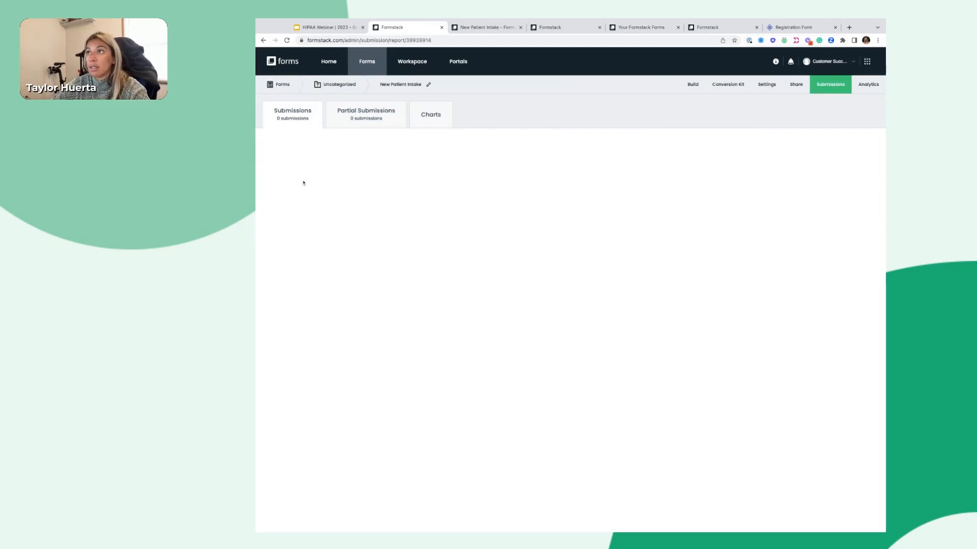
left_click(291, 171)
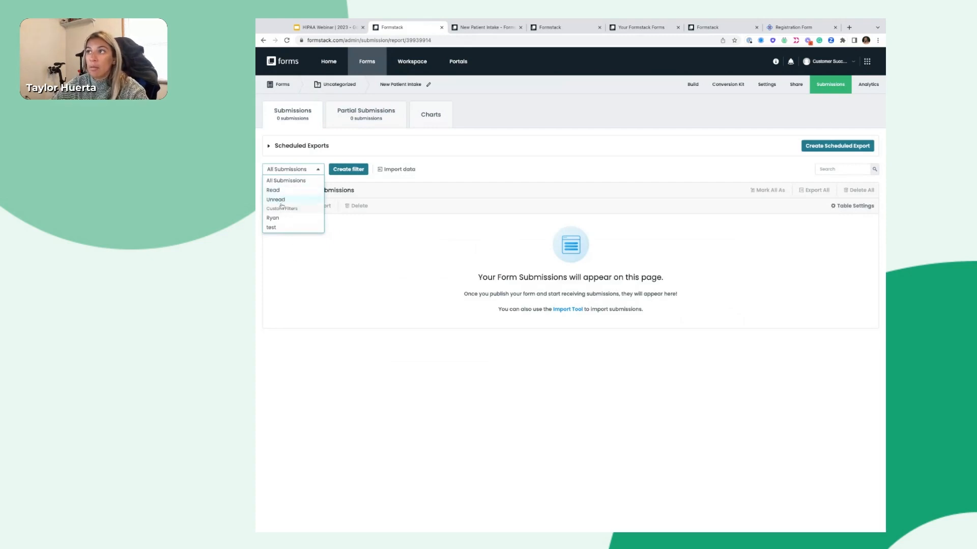
left_click(469, 257)
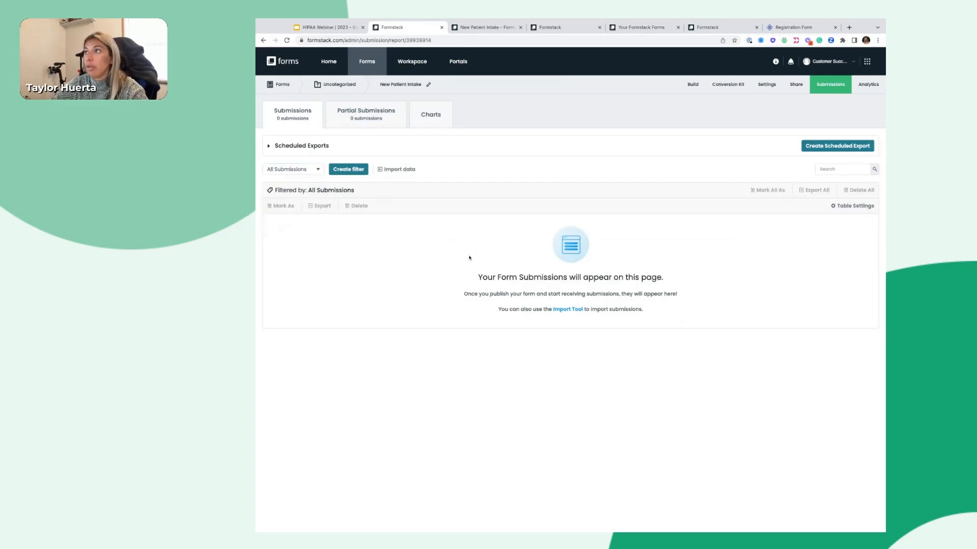
Hide the Your Phone Number column and show Which Physician Will You Be Seeing? in the submissions table
left_click(860, 207)
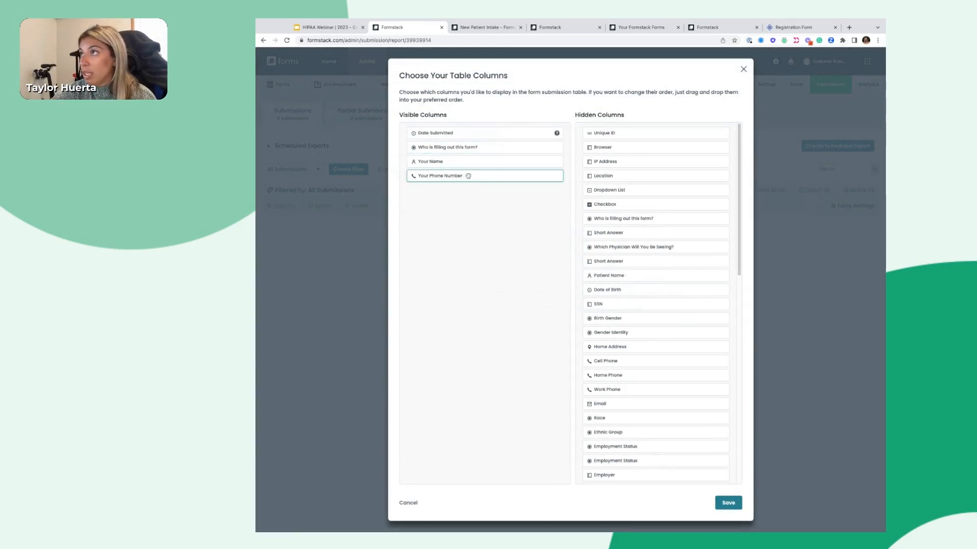
left_click_drag(468, 176, 667, 250)
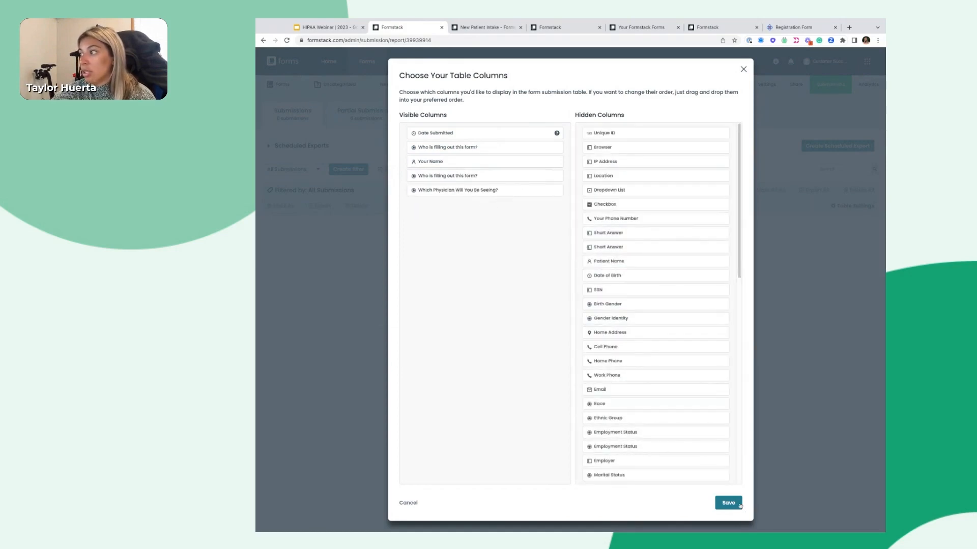
left_click(740, 505)
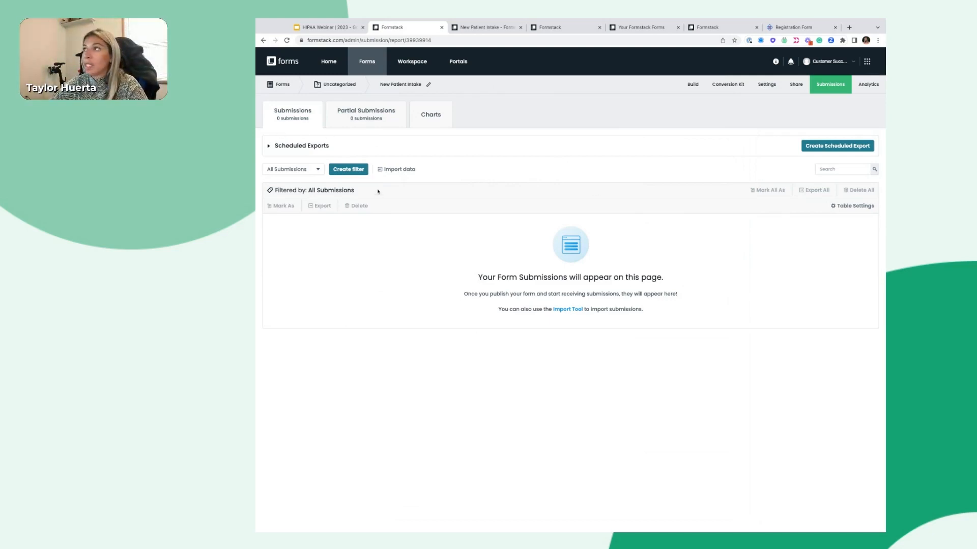
Glance at Scheduled Exports and the account menu, then place the Registration Form tab second
left_click(309, 146)
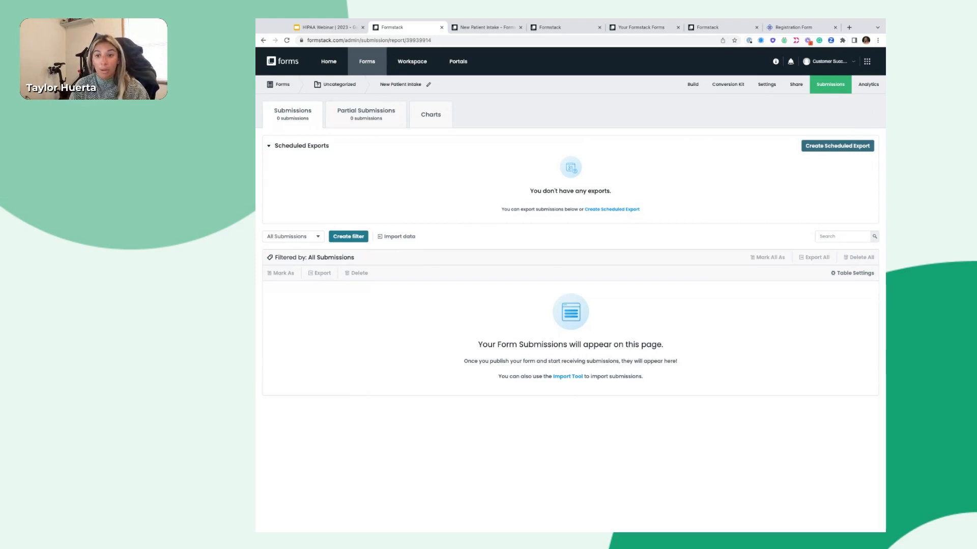
left_click(351, 151)
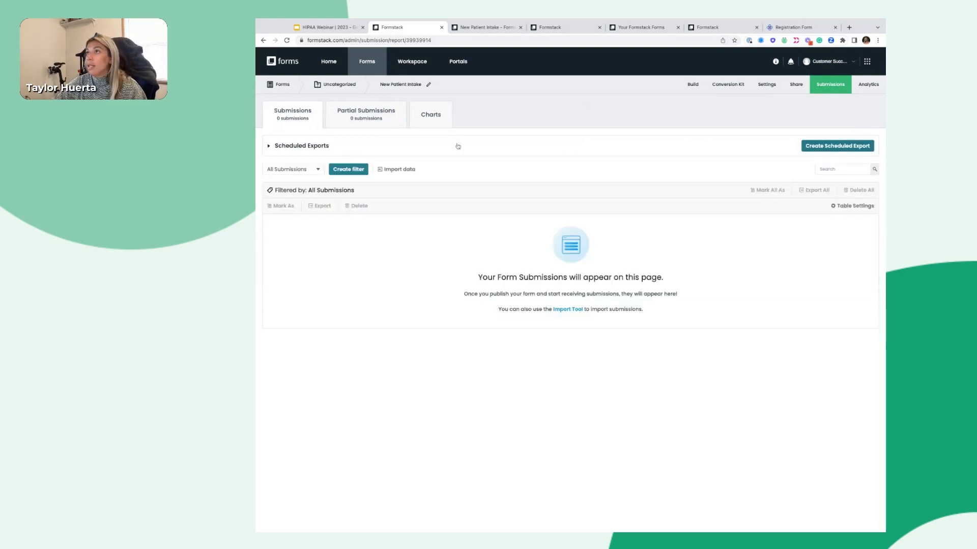
left_click(839, 62)
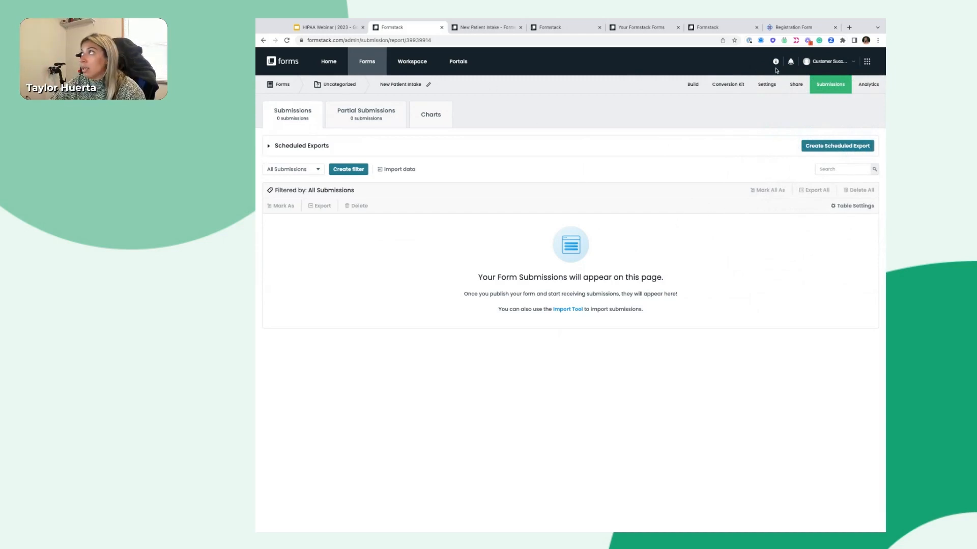
left_click_drag(792, 33, 397, 27)
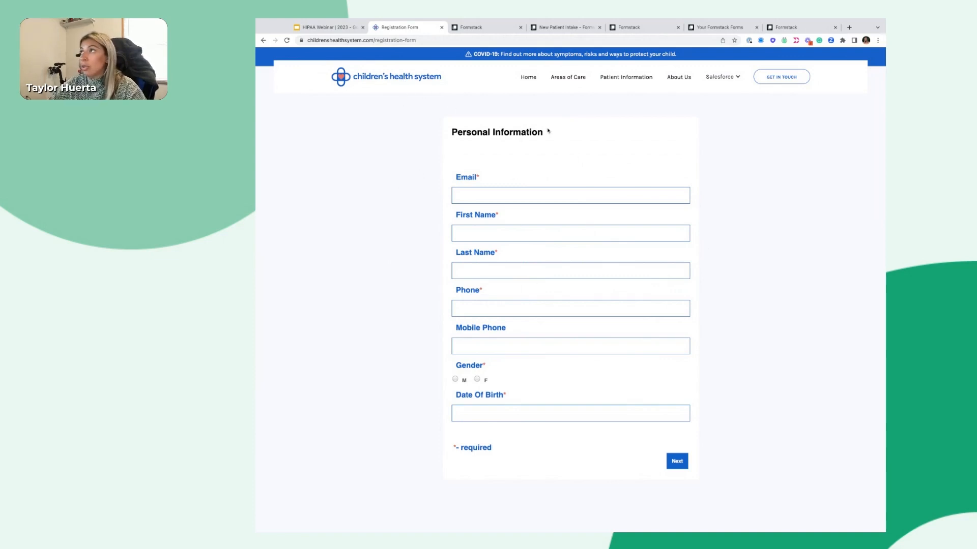
Autofill the contact details, set gender F and birth date 03/15/2023, and continue
left_click(478, 195)
left_click(680, 195)
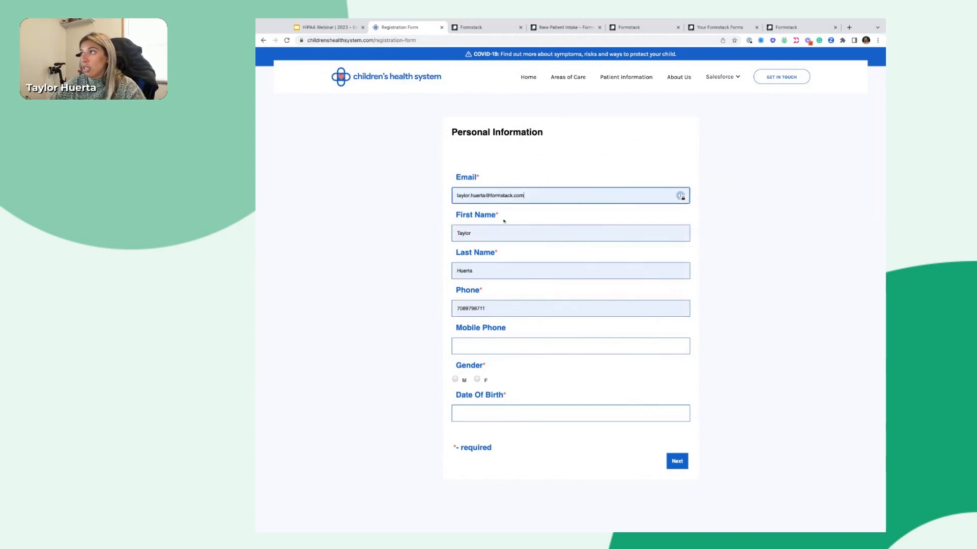
left_click(478, 380)
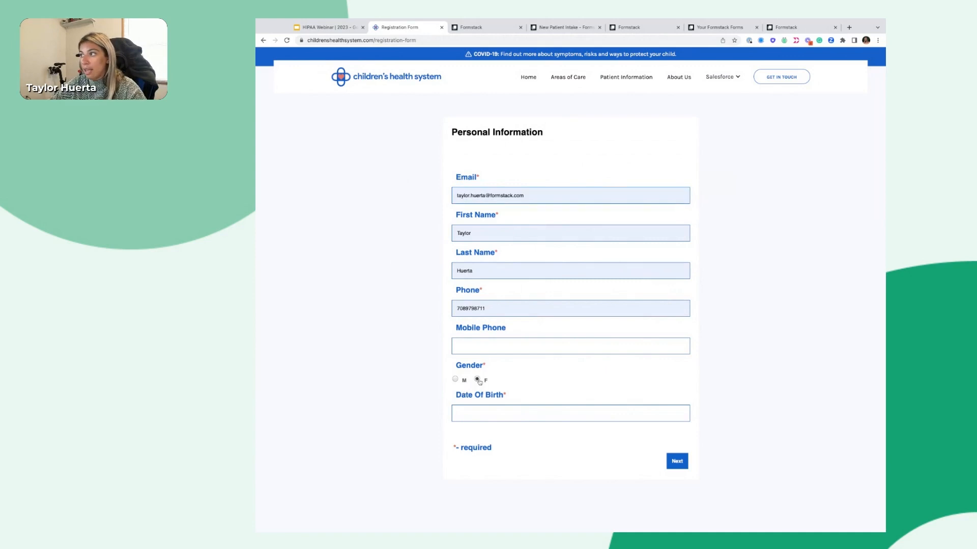
left_click(490, 410)
left_click(490, 350)
left_click(485, 343)
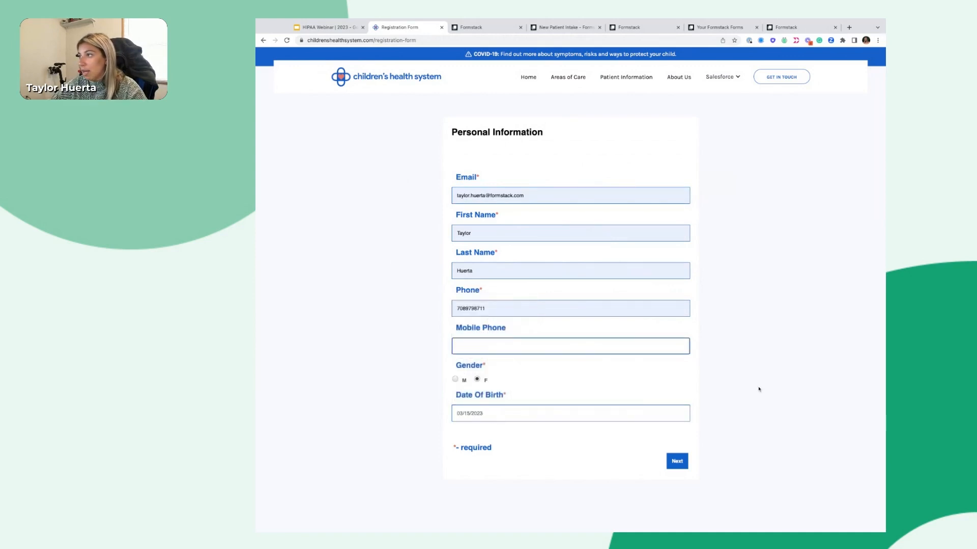
left_click(684, 463)
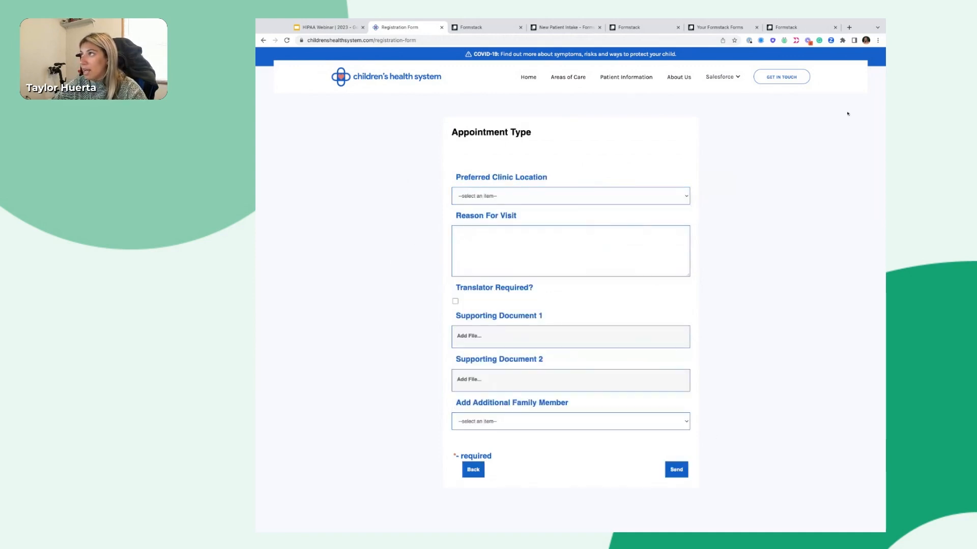
Choose East Village as the clinic, mark Translator Required, and switch to Formstack's SMTP settings
left_click(574, 196)
left_click(565, 208)
left_click(455, 301)
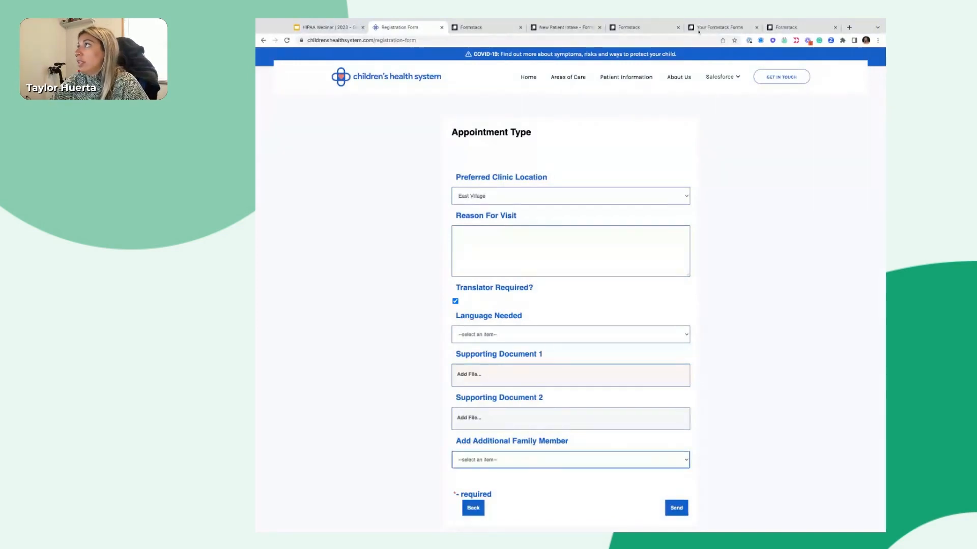
left_click(621, 28)
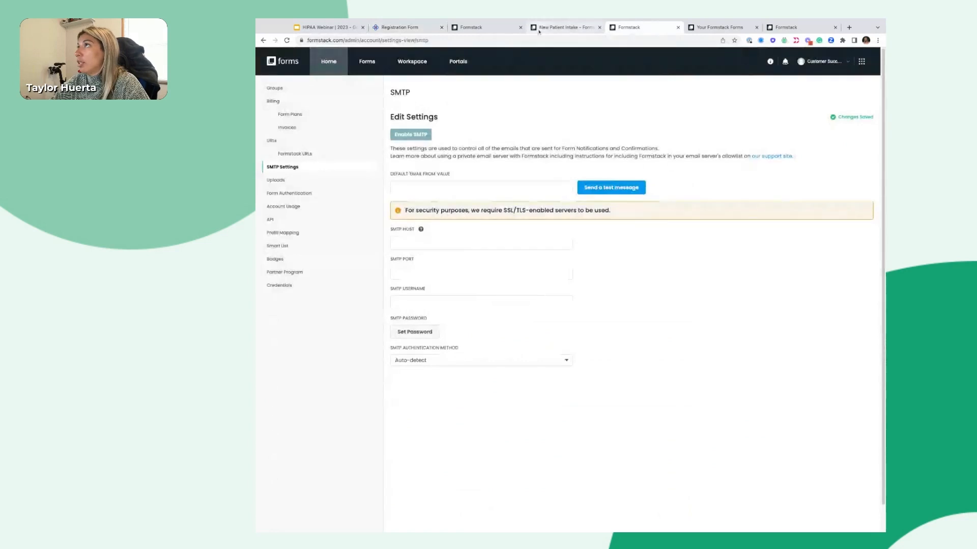
Return from the Formstack demo to the HIPAA Webinar slides and advance to the Questions? slide
left_click(565, 28)
left_click(471, 28)
left_click(774, 62)
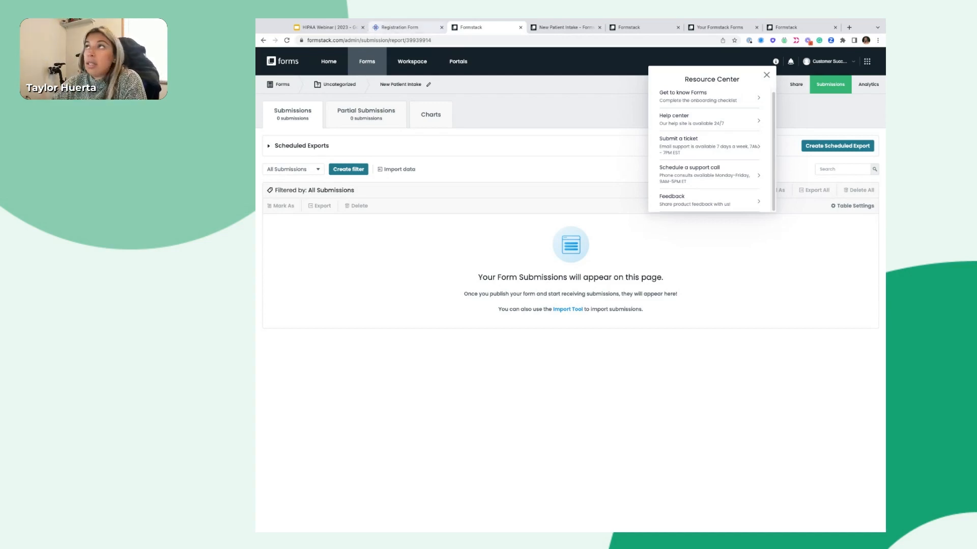
left_click(327, 27)
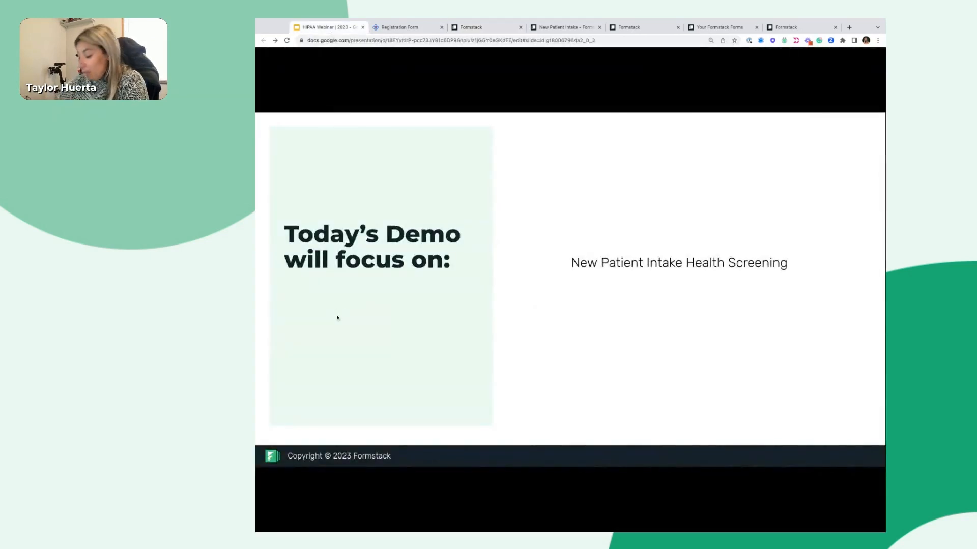
key("Right")
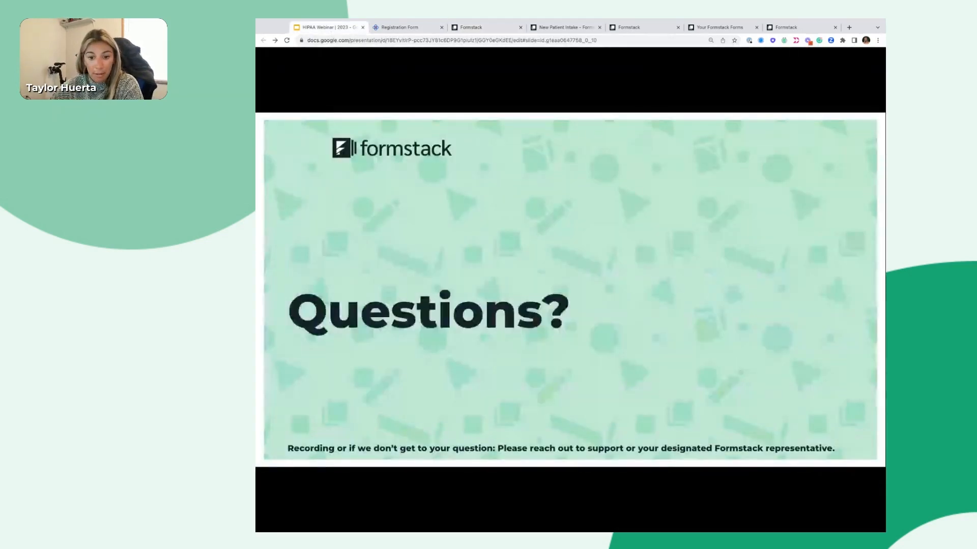